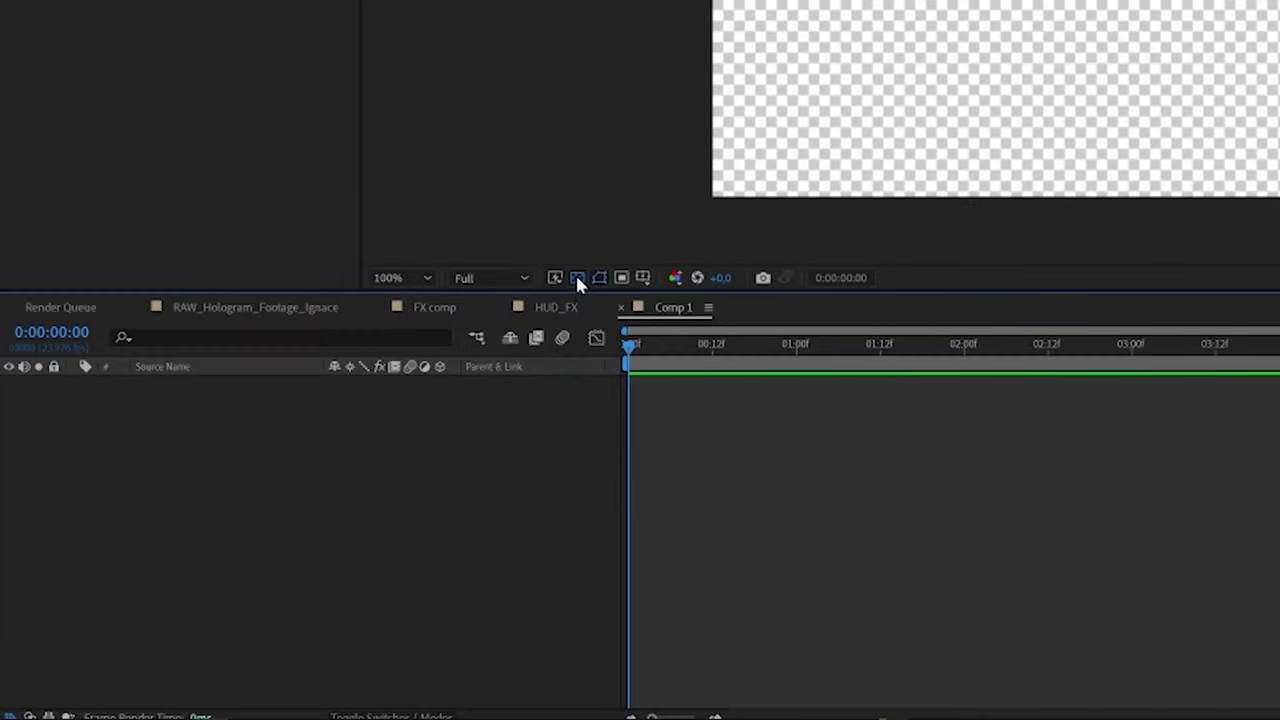
- Turn off the transparency grid and draw a red rounded rectangle about 1079 by 297 px in the middle of the composition
left_click(288, 499)
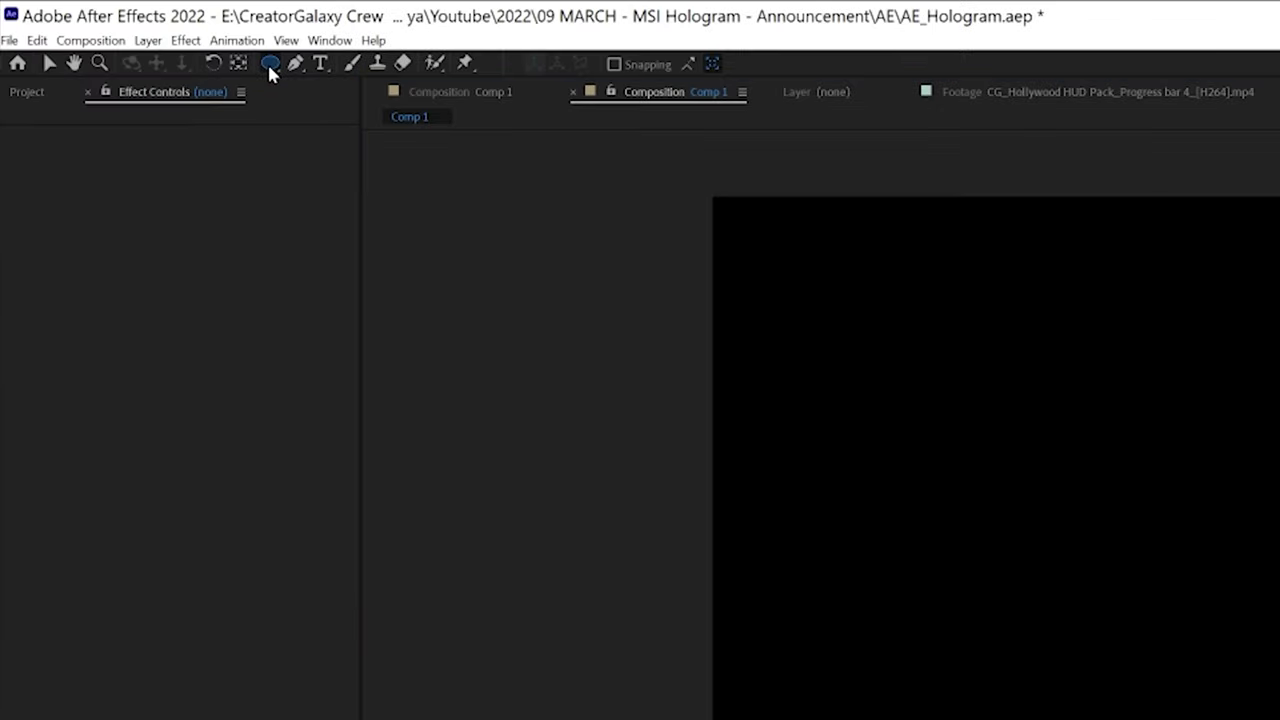
left_click(270, 72)
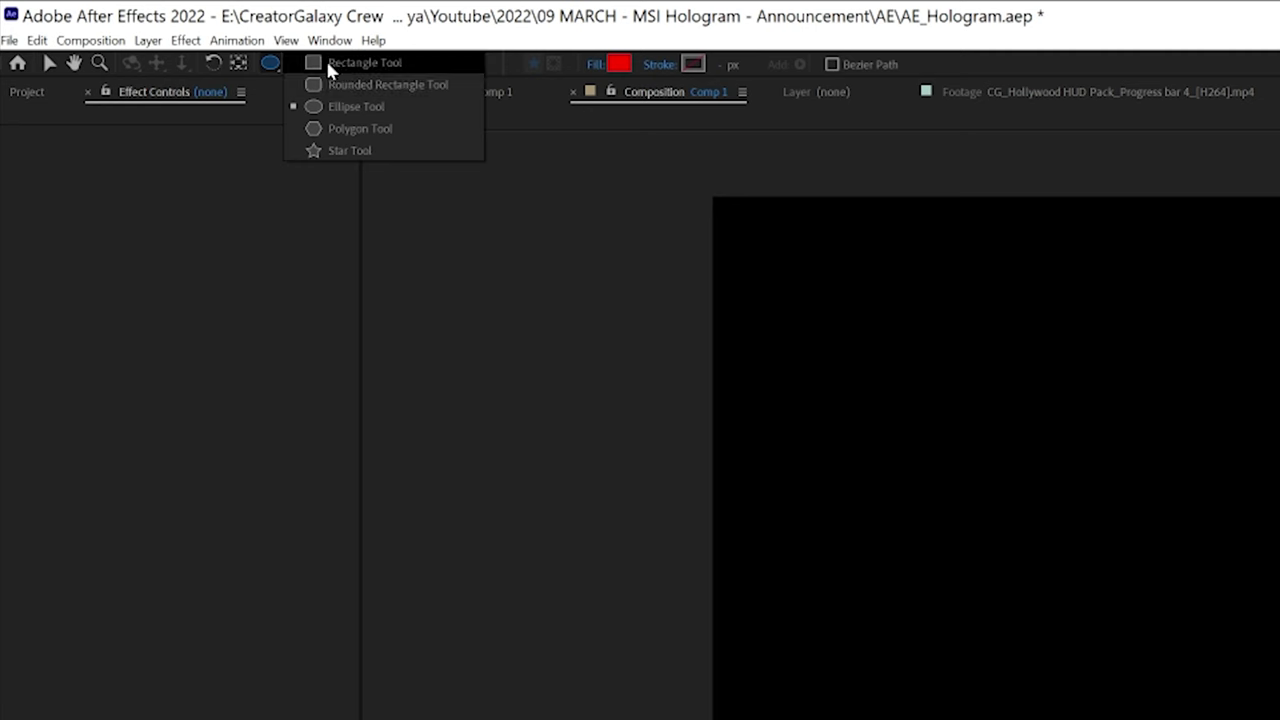
left_click(334, 86)
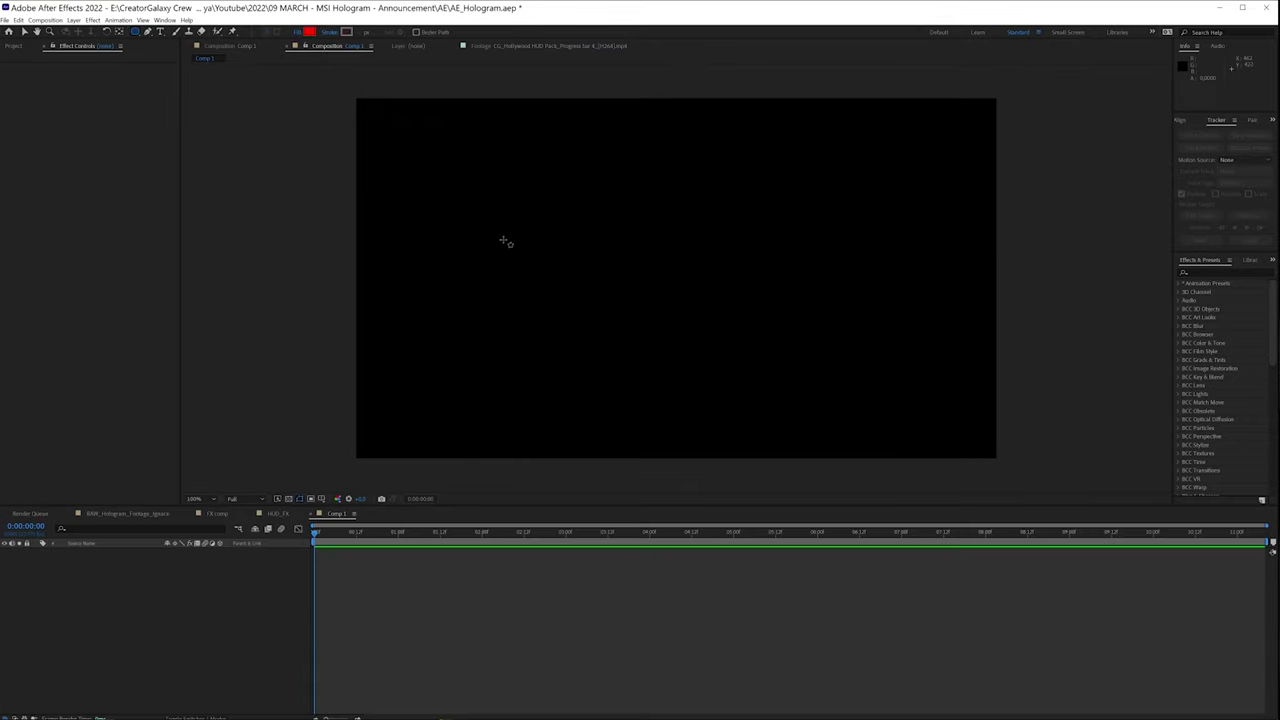
mouse_move(502, 239)
left_mouse_down()
mouse_move(762, 325)
mouse_move(856, 331)
mouse_move(857, 314)
mouse_move(851, 325)
left_mouse_up()
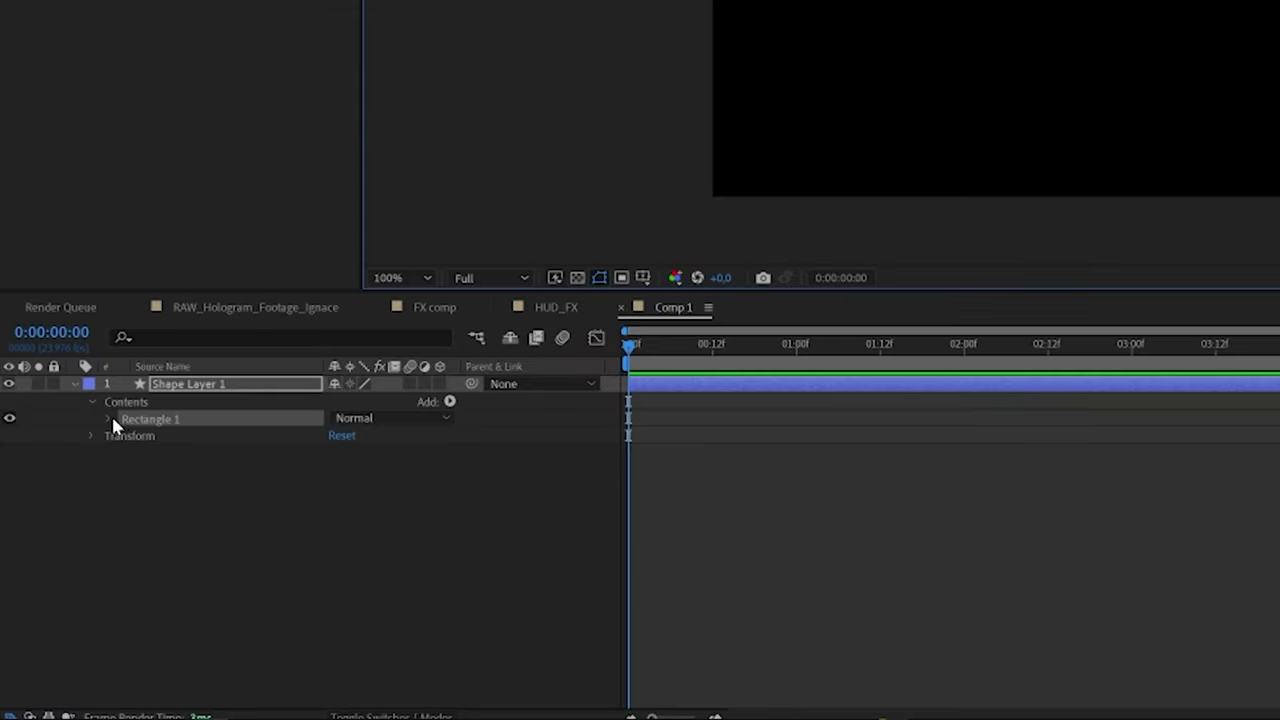
- Duplicate the red rectangle's layer, hide the original, and give the copy no fill and a white stroke
left_click(54, 570)
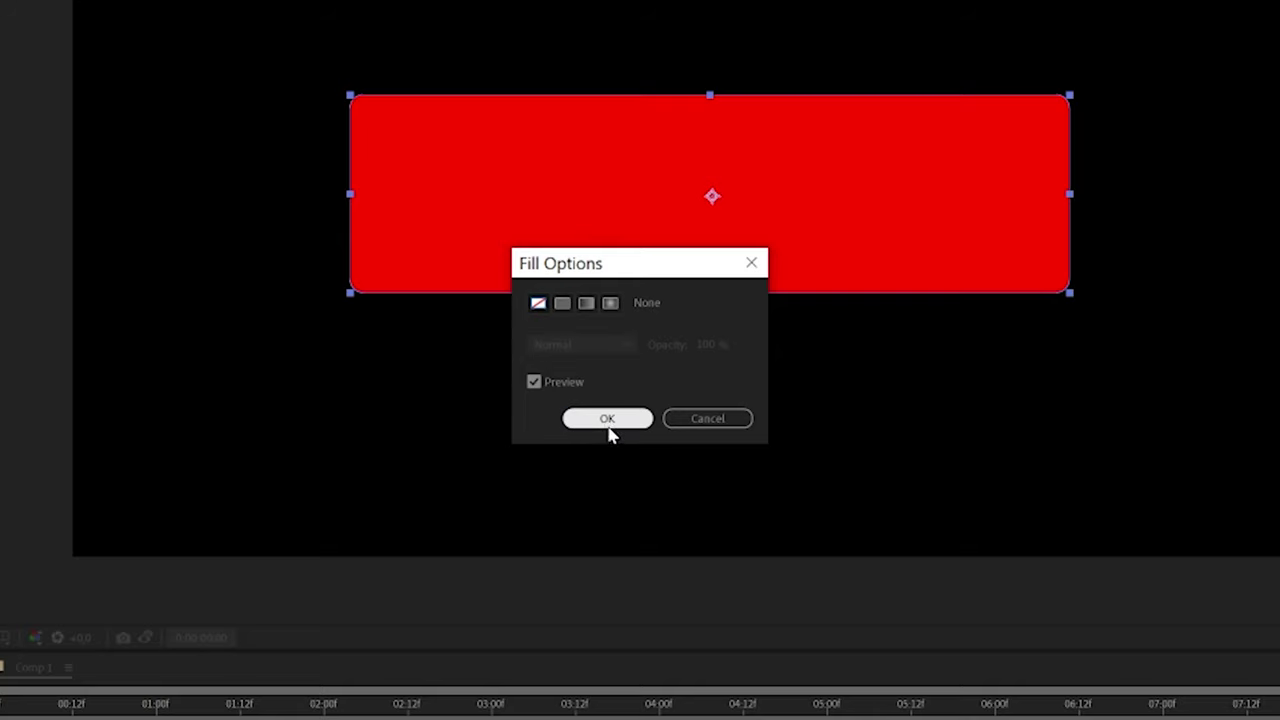
left_click(607, 419)
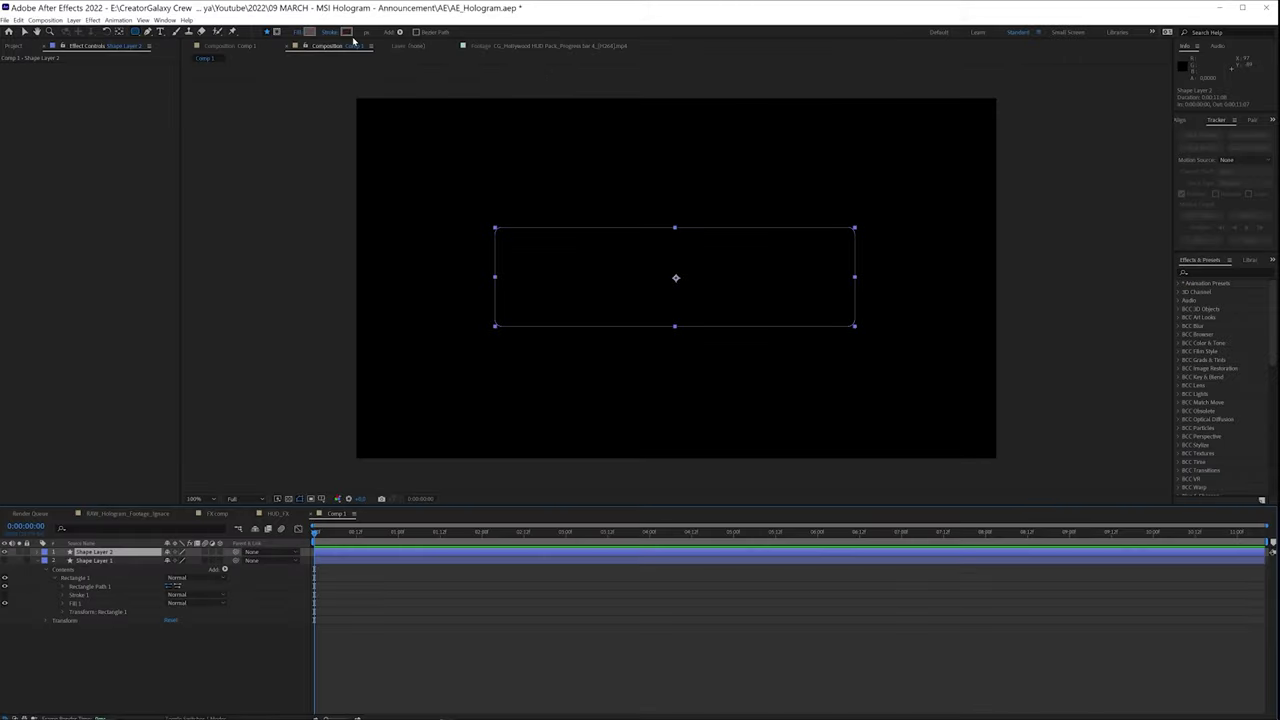
left_click(345, 33)
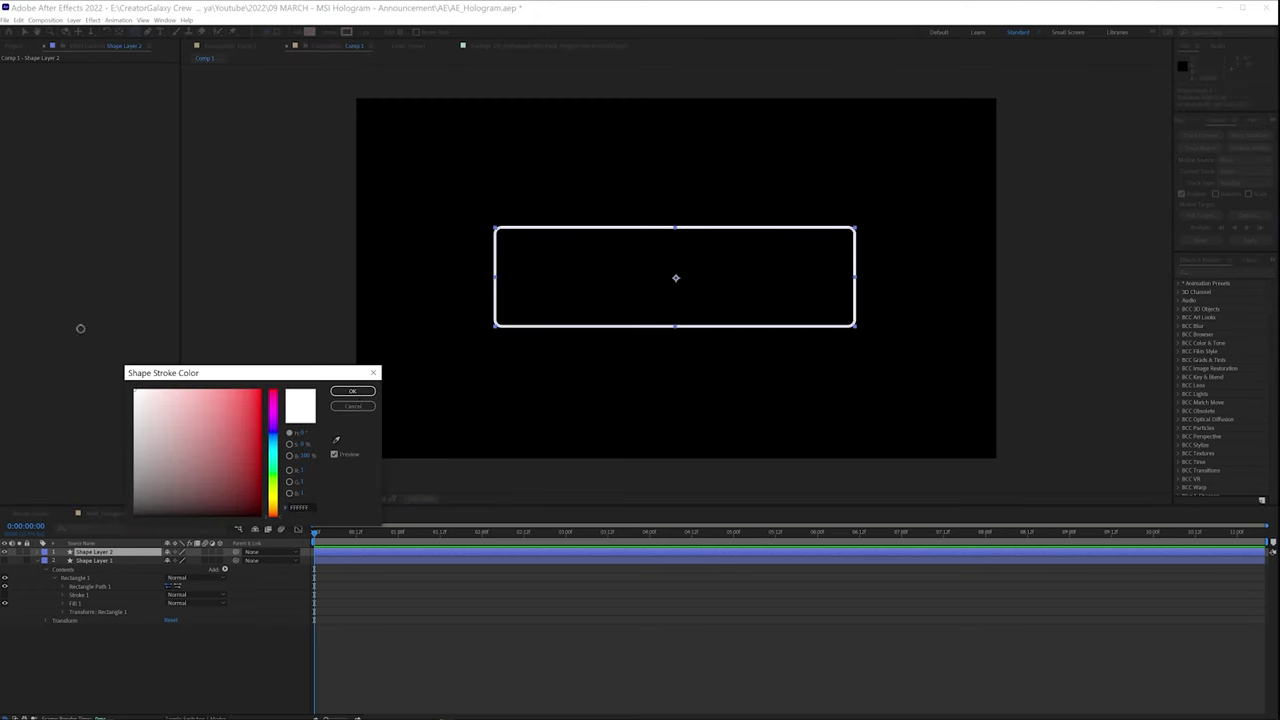
key("Escape")
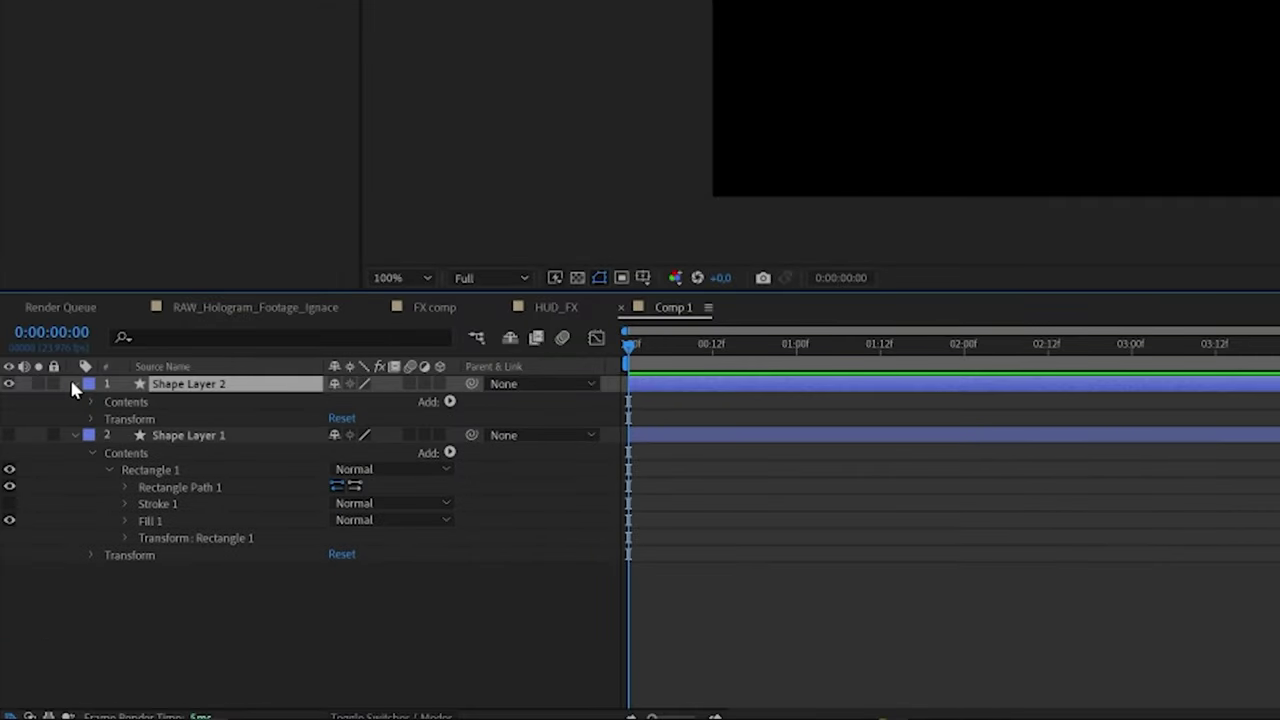
- Set the Roundness of the rectangle path in Shape Layer 2 to 82
left_click(92, 402)
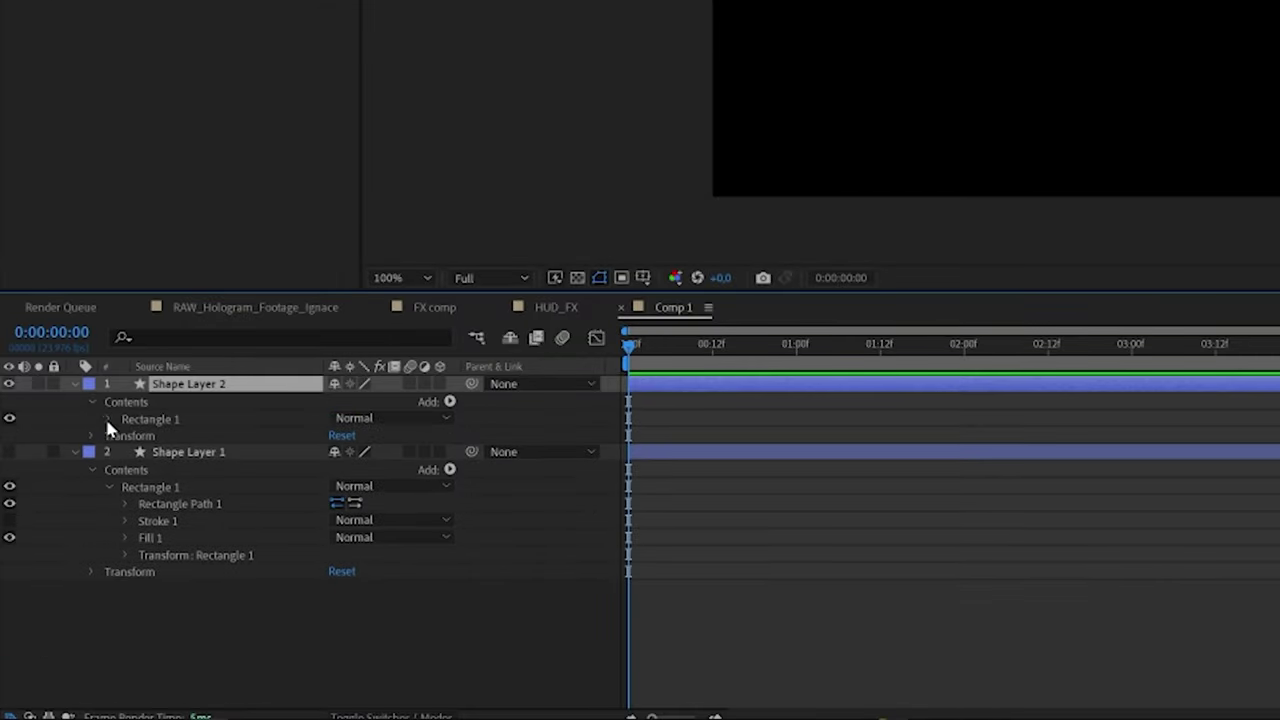
left_click(108, 419)
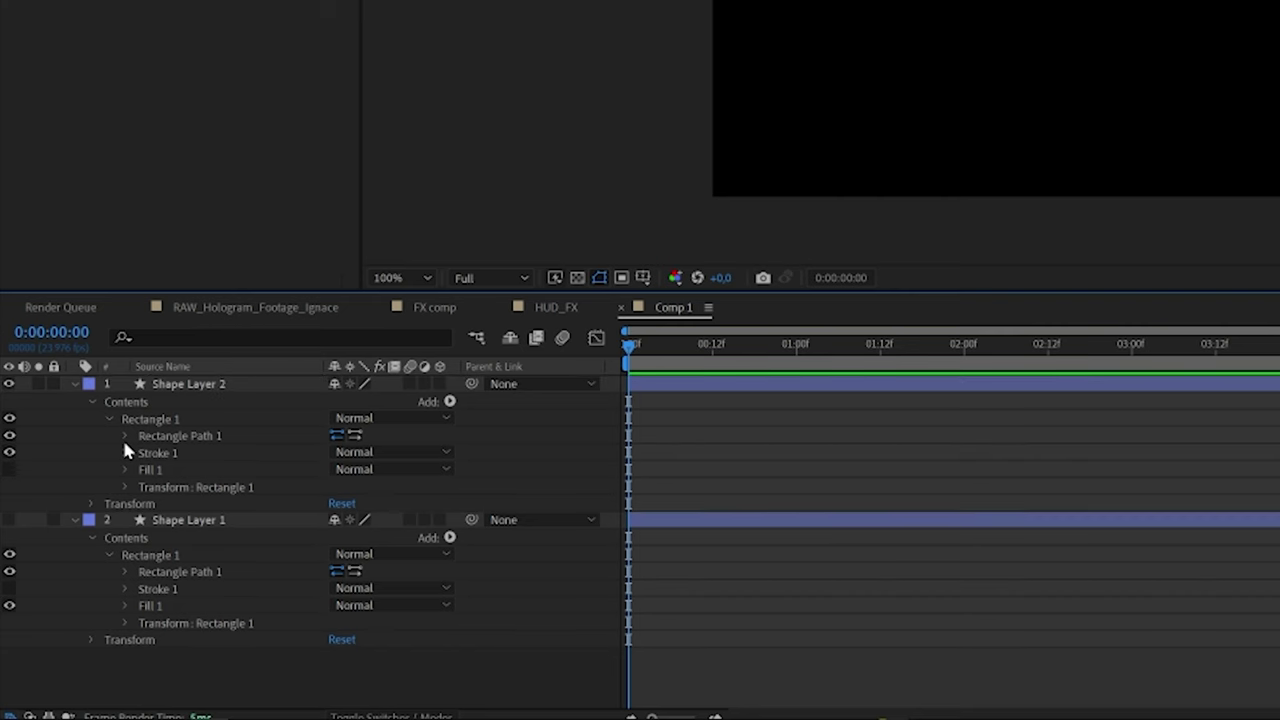
left_click(124, 437)
left_click_drag(336, 488, 326, 520)
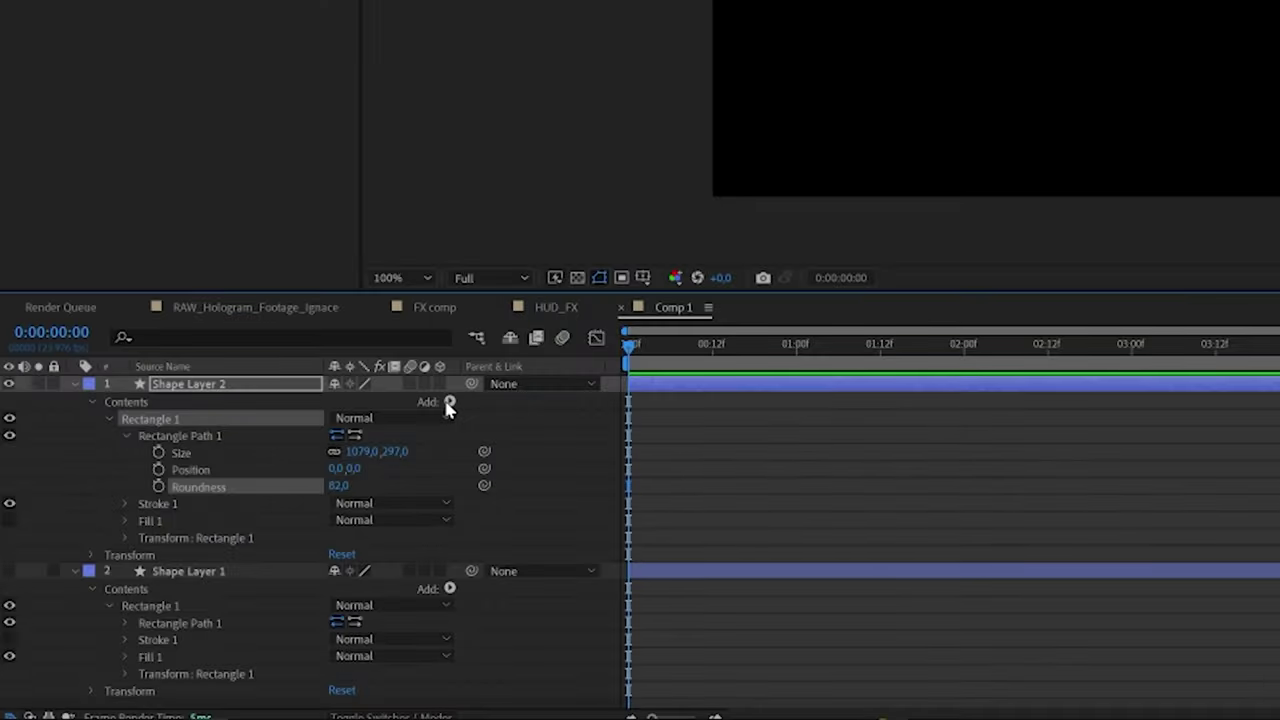
- Add Trim Paths to the white outline and animate its End from 0% at the first frame to 100% at 0:00:00:18
left_click(224, 560)
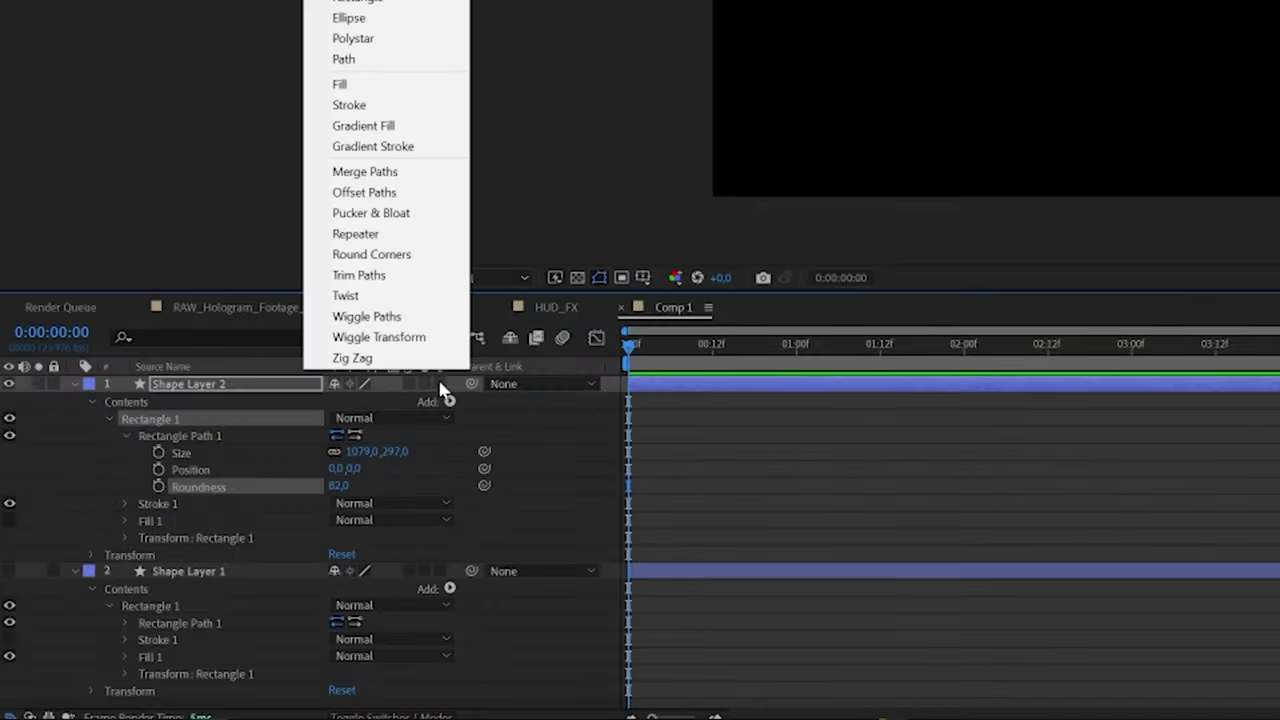
left_click(360, 275)
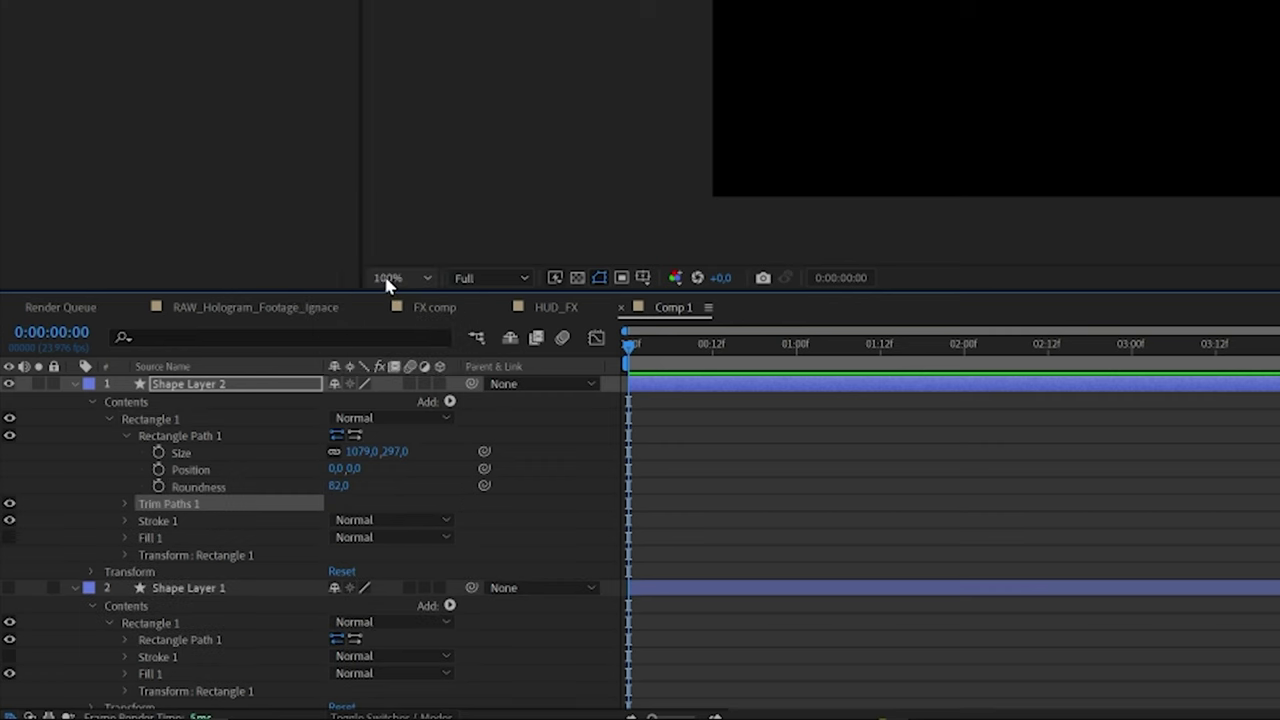
left_click(125, 504)
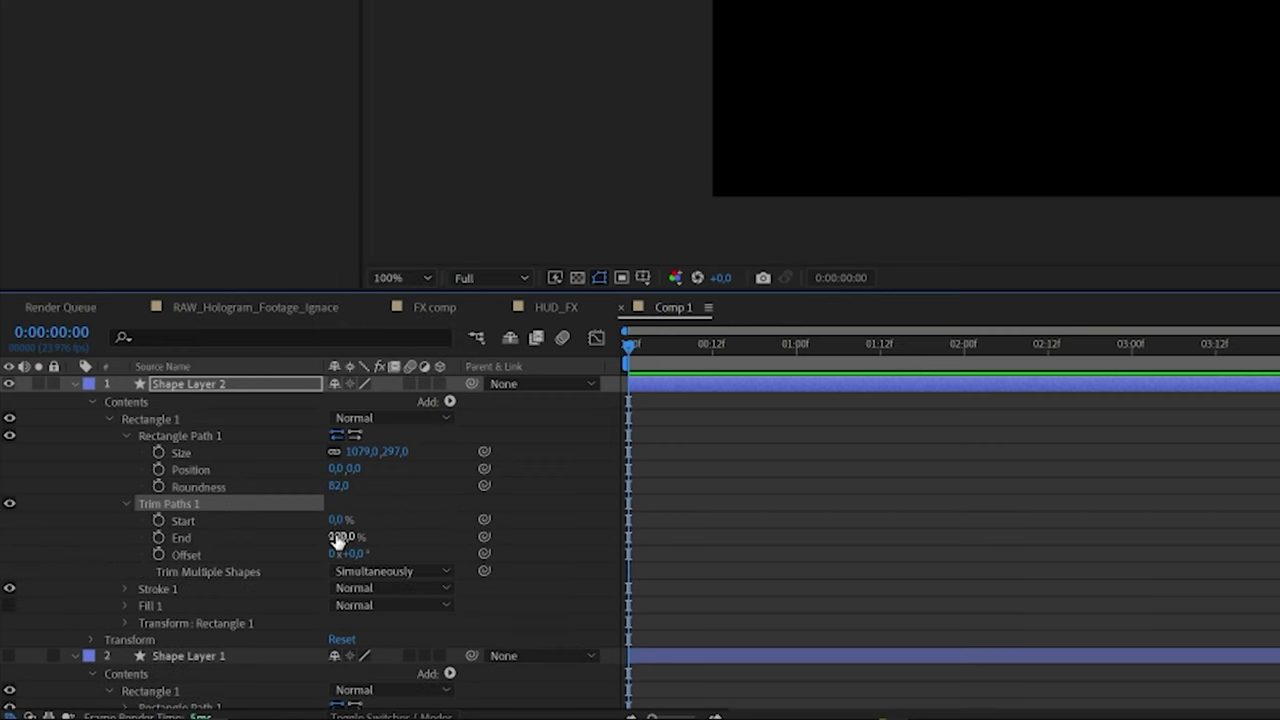
left_click(158, 537)
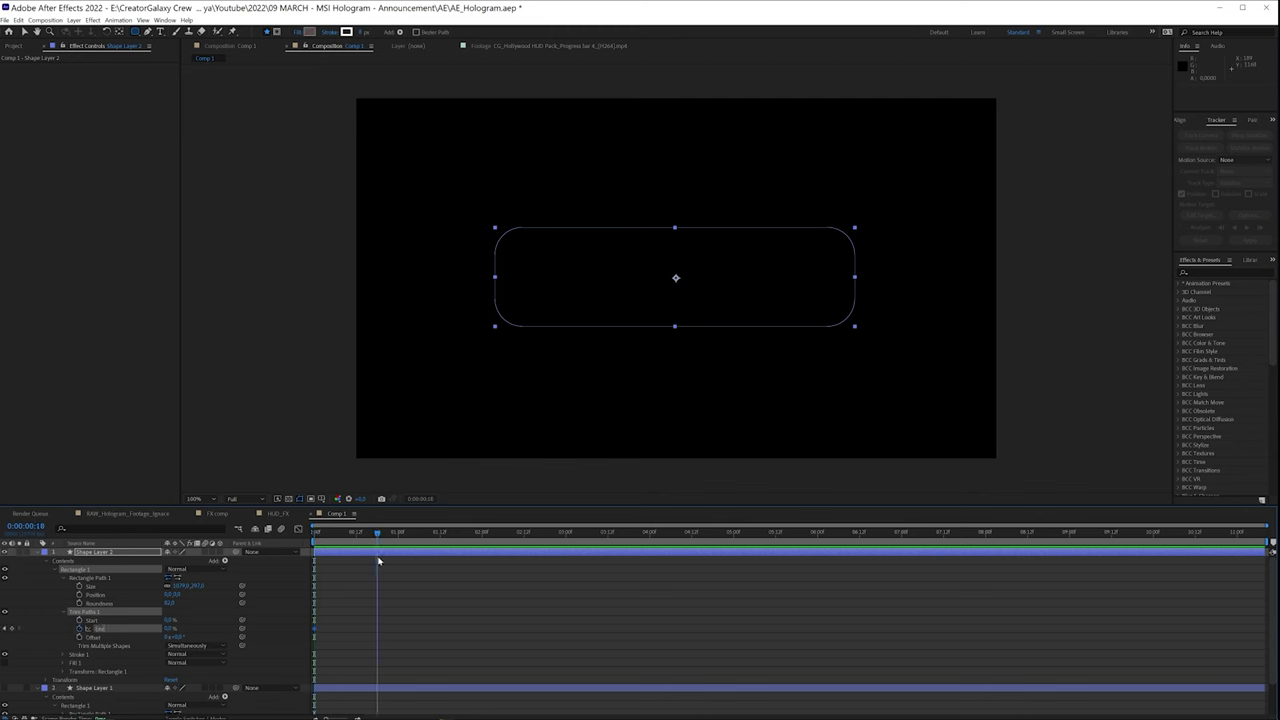
left_click(535, 621)
key("space")
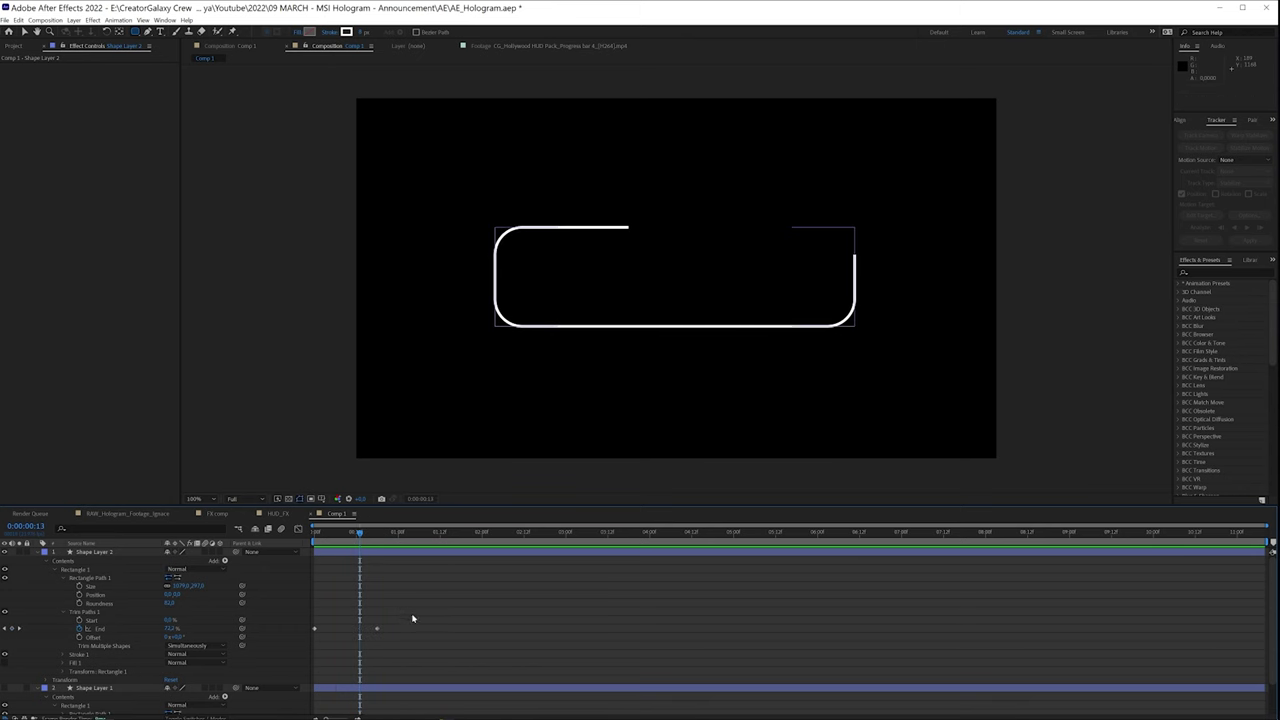
- Apply Easy Ease to both Trim Paths End keyframes and set the Offset to -80°
left_click_drag(413, 616, 295, 631)
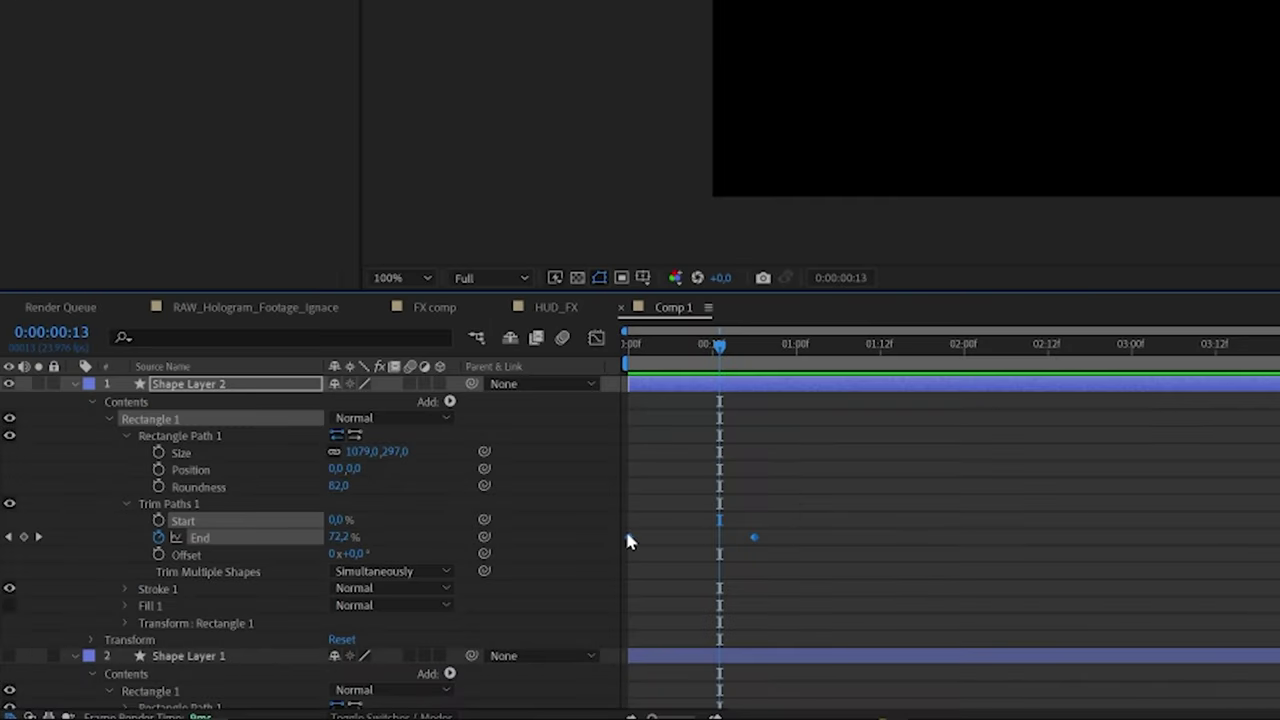
right_click(628, 541)
mouse_move(730, 519)
left_click(922, 585)
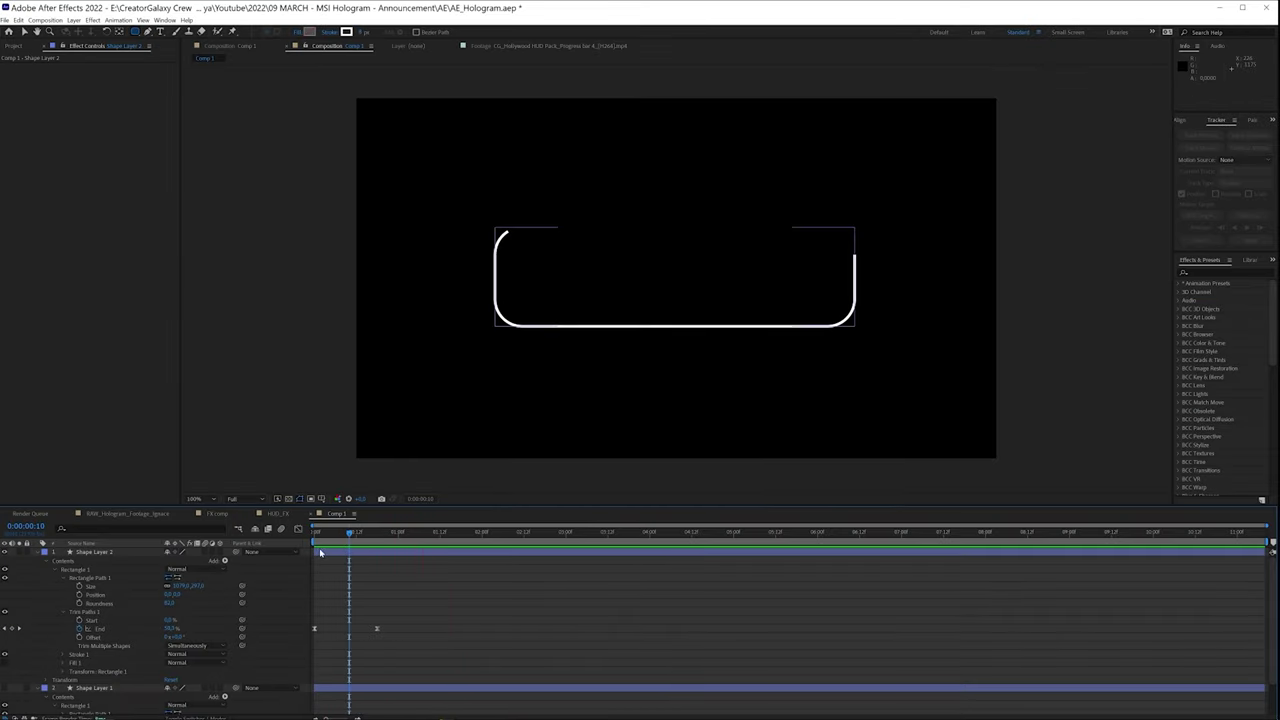
left_click_drag(179, 638, 168, 638)
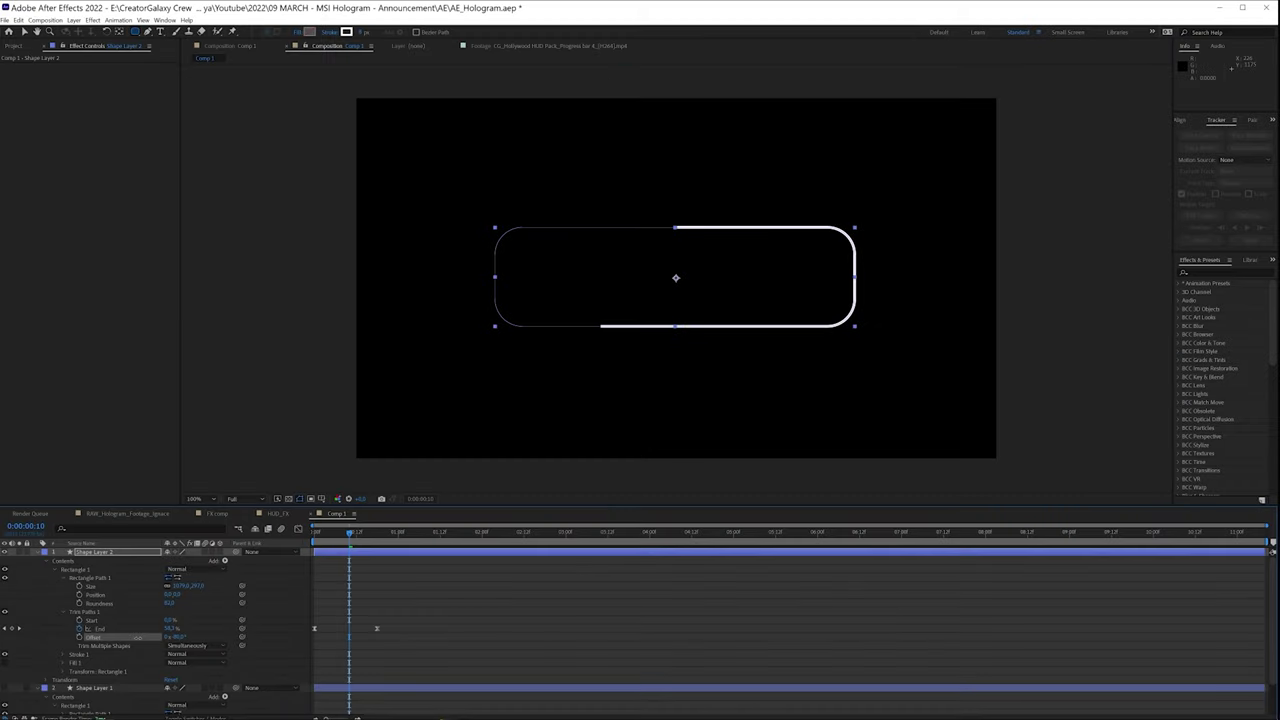
left_click(386, 609)
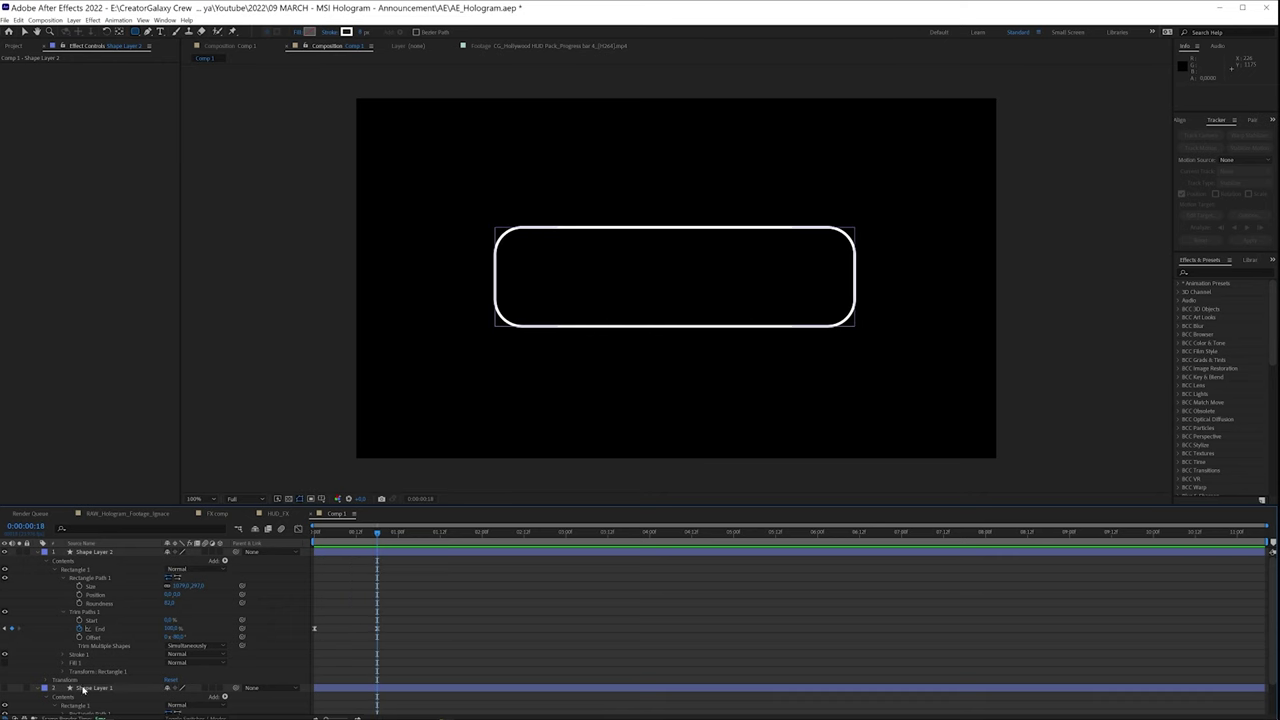
- Show the original rectangle in Shape Layer 1, change its fill to white and lower its opacity to 9%
left_click(83, 689)
left_click(4, 689)
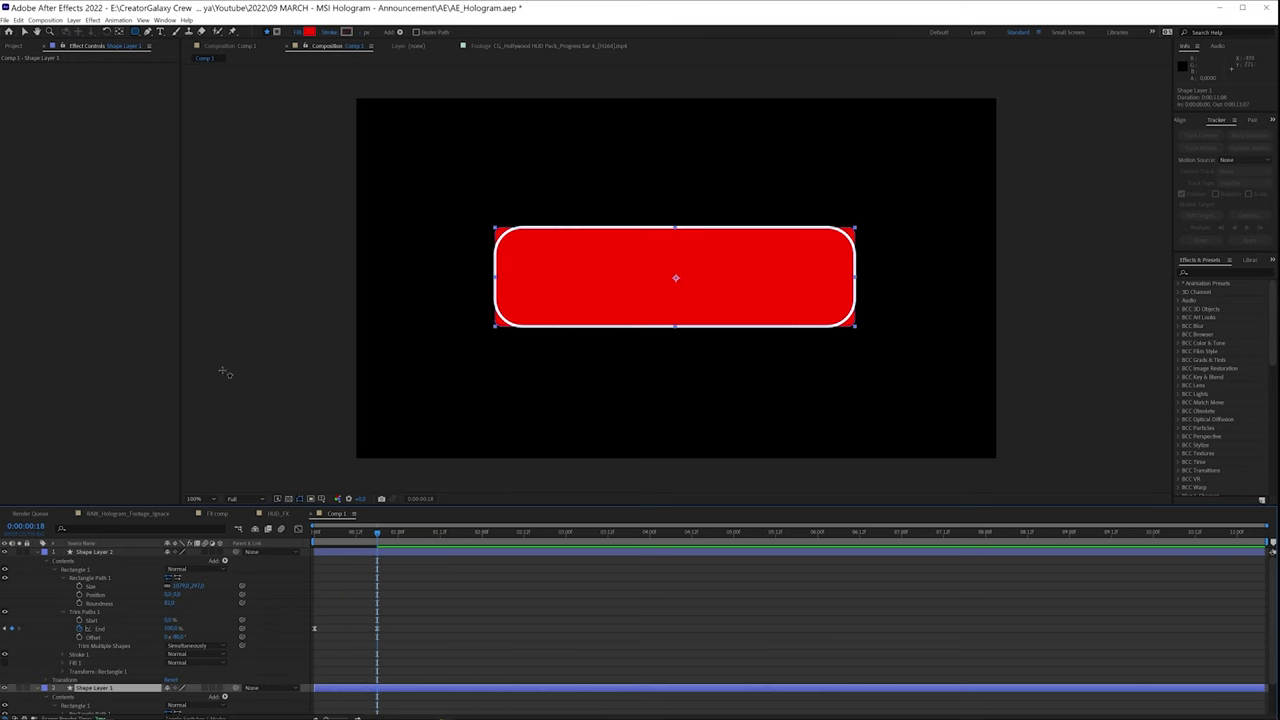
key("ctrl+space")
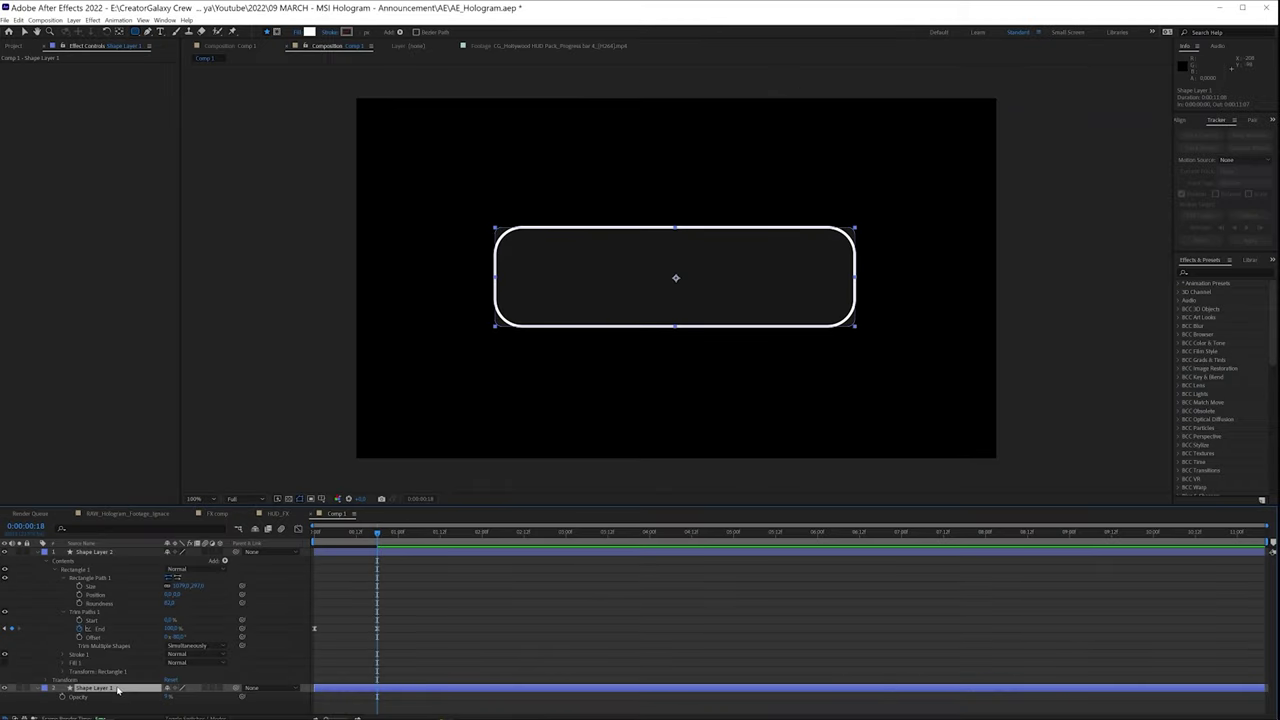
- Apply the Venetian Blinds effect to Shape Layer 1 with Transition Completion at 54% and Direction at 47°
key("ctrl+space")
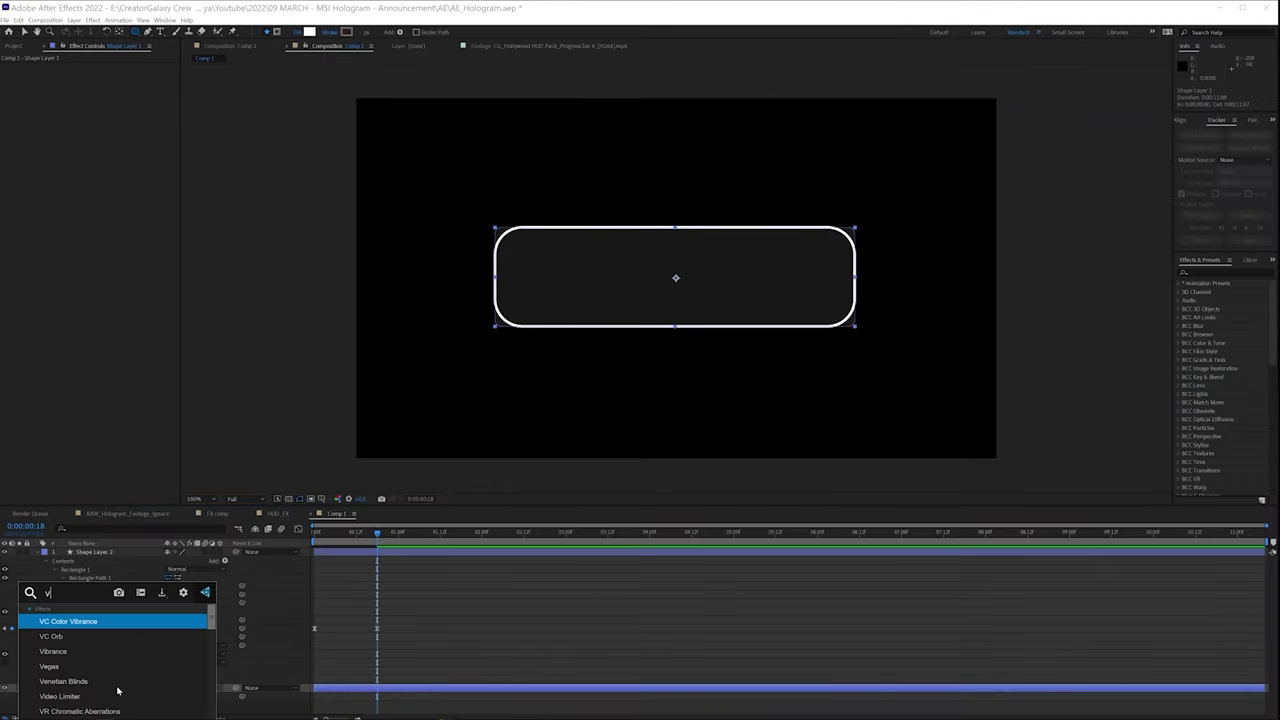
type("ven")
left_click(82, 624)
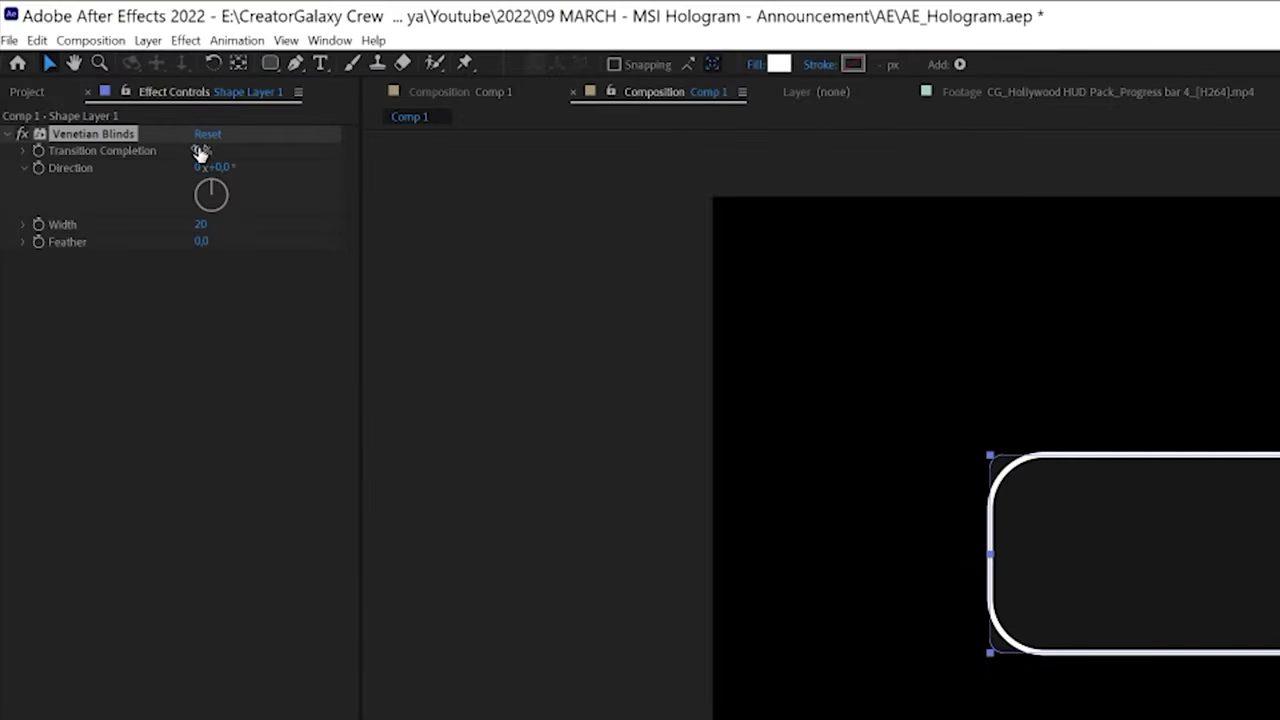
left_click_drag(100, 76, 121, 75)
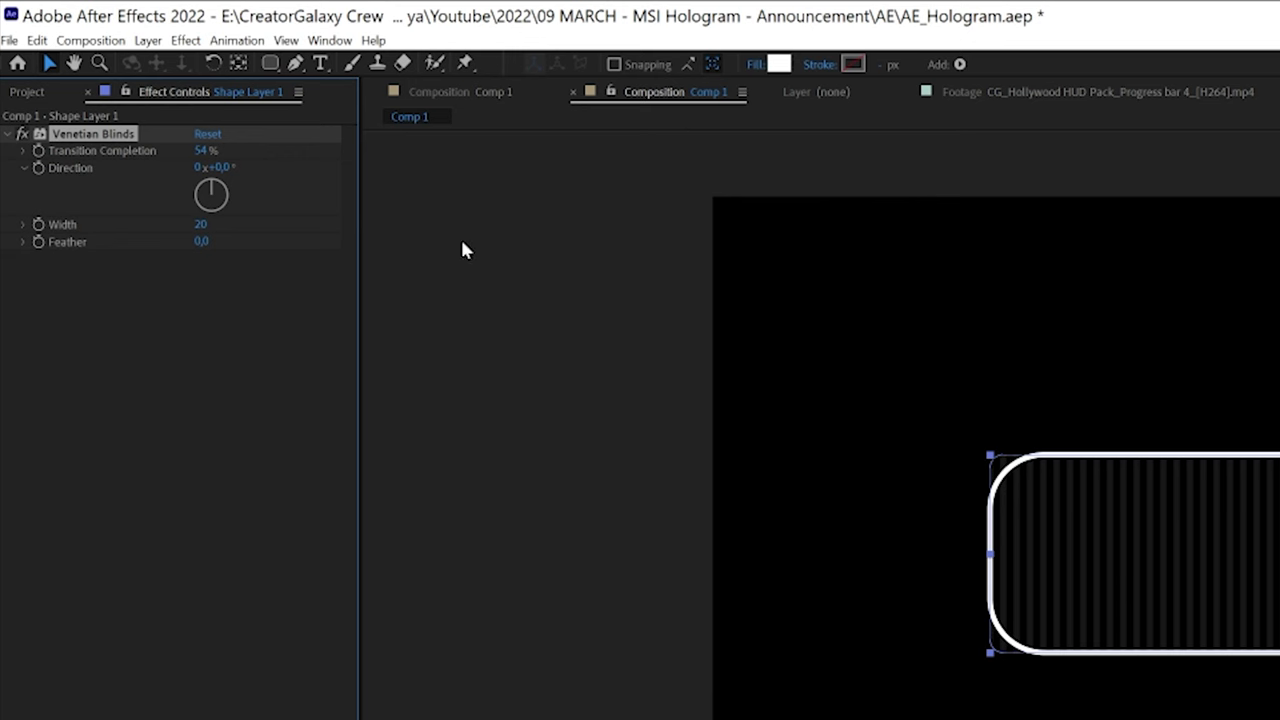
left_click_drag(235, 167, 253, 168)
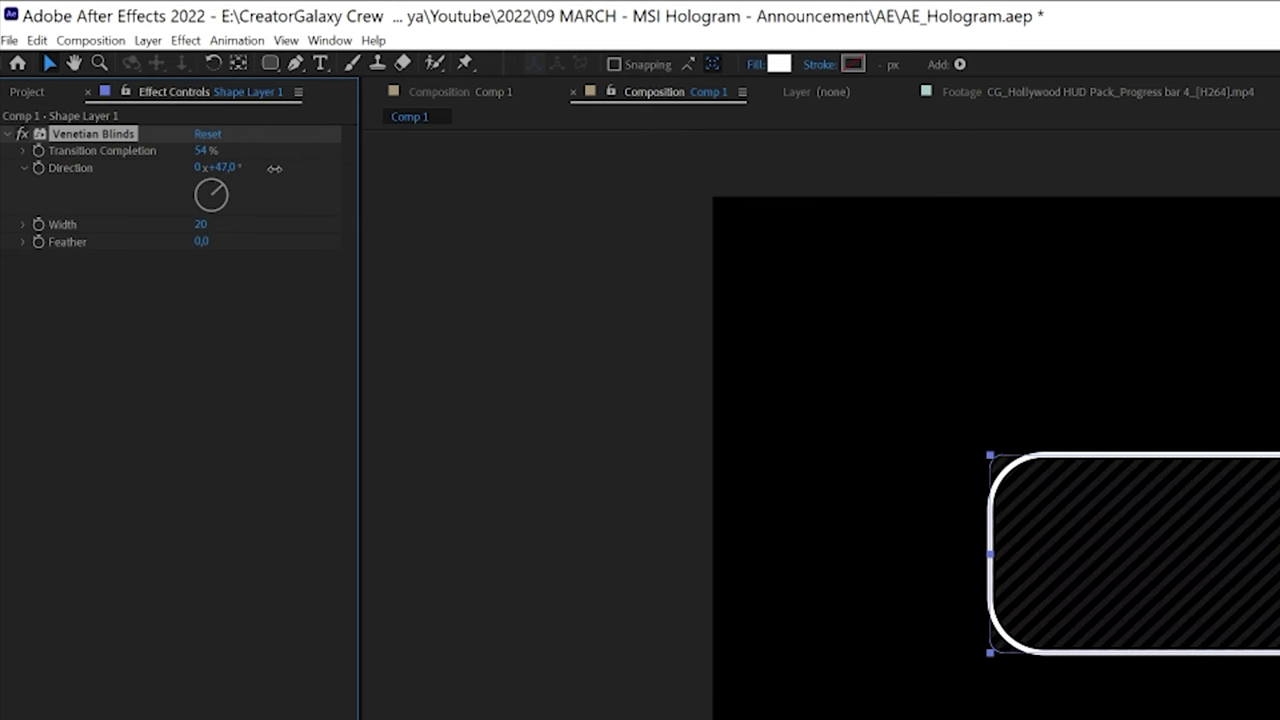
- Widen the diagonal stripes by setting the Venetian Blinds Width to 42
left_click_drag(201, 224, 337, 237)
left_click_drag(378, 535, 454, 546)
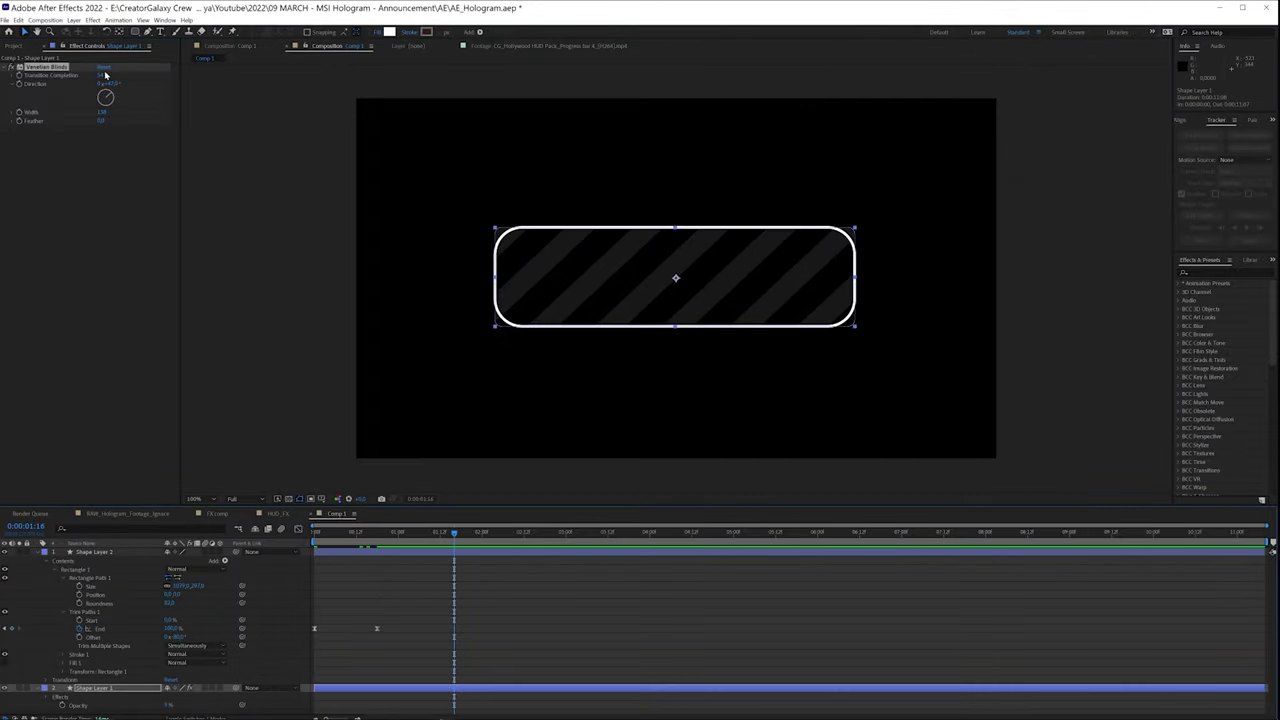
left_click_drag(102, 75, 62, 120)
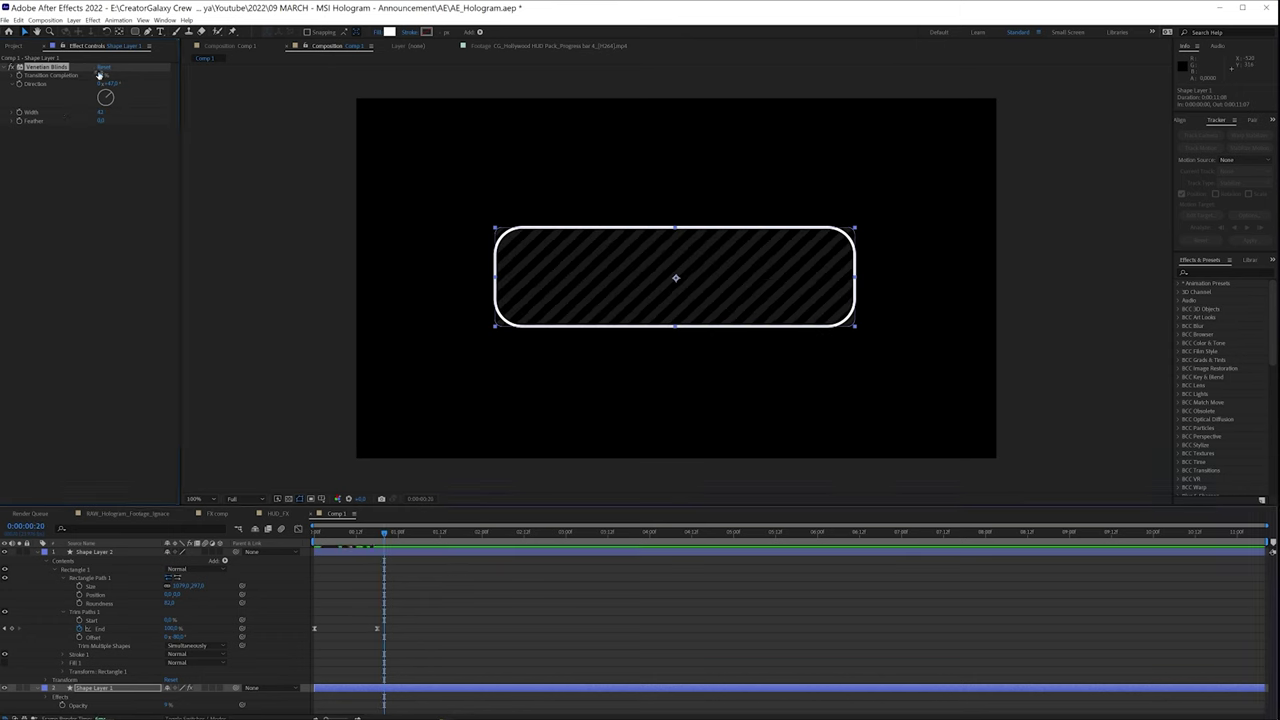
- Animate the Venetian Blinds Transition Completion from 100% at 0:00:00:14 to 43% at 0:00:01:06
left_click_drag(103, 76, 169, 119)
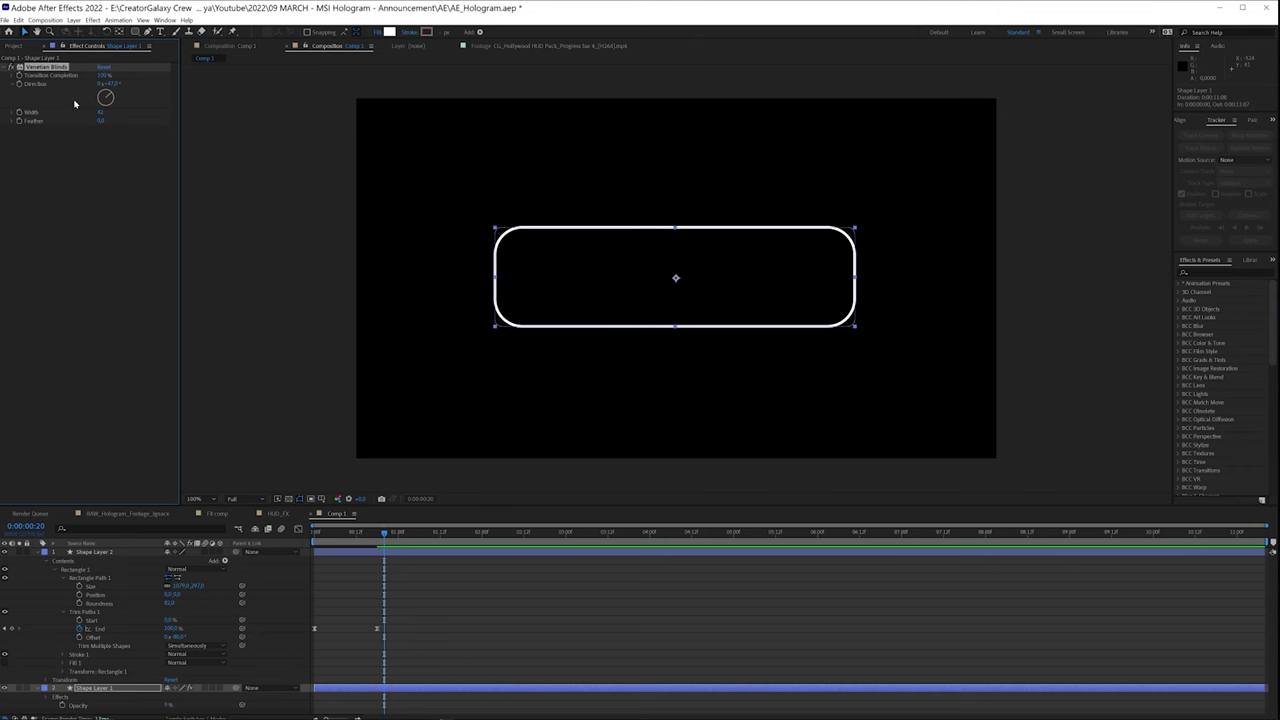
left_click(364, 537)
left_click(19, 76)
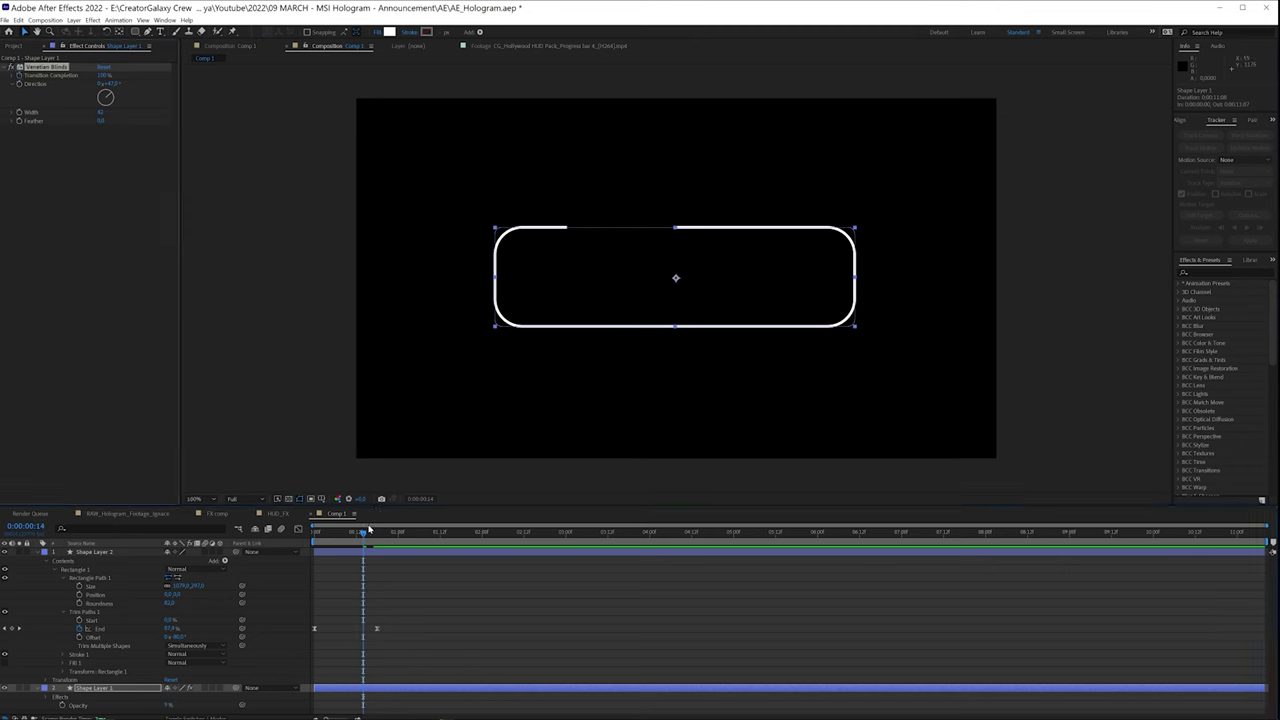
left_click_drag(368, 531, 419, 531)
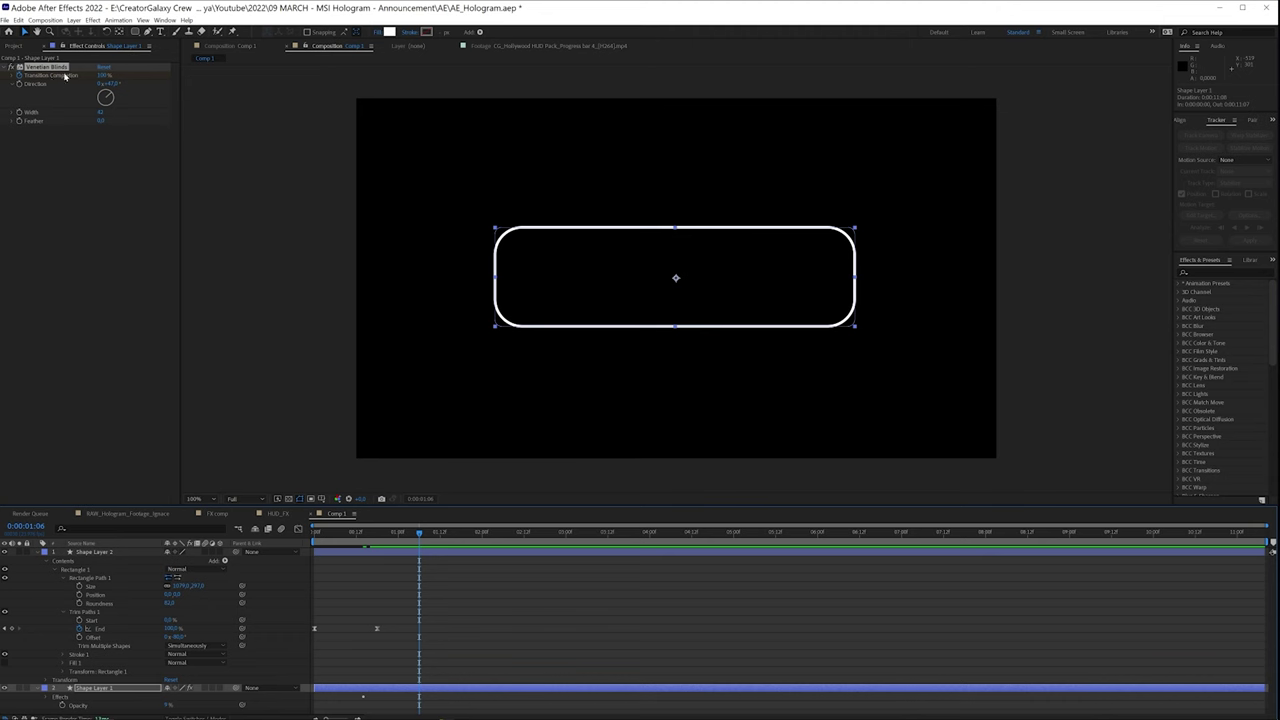
left_click_drag(103, 76, 78, 76)
mouse_move(406, 539)
left_mouse_down()
mouse_move(360, 539)
mouse_move(486, 545)
left_mouse_up()
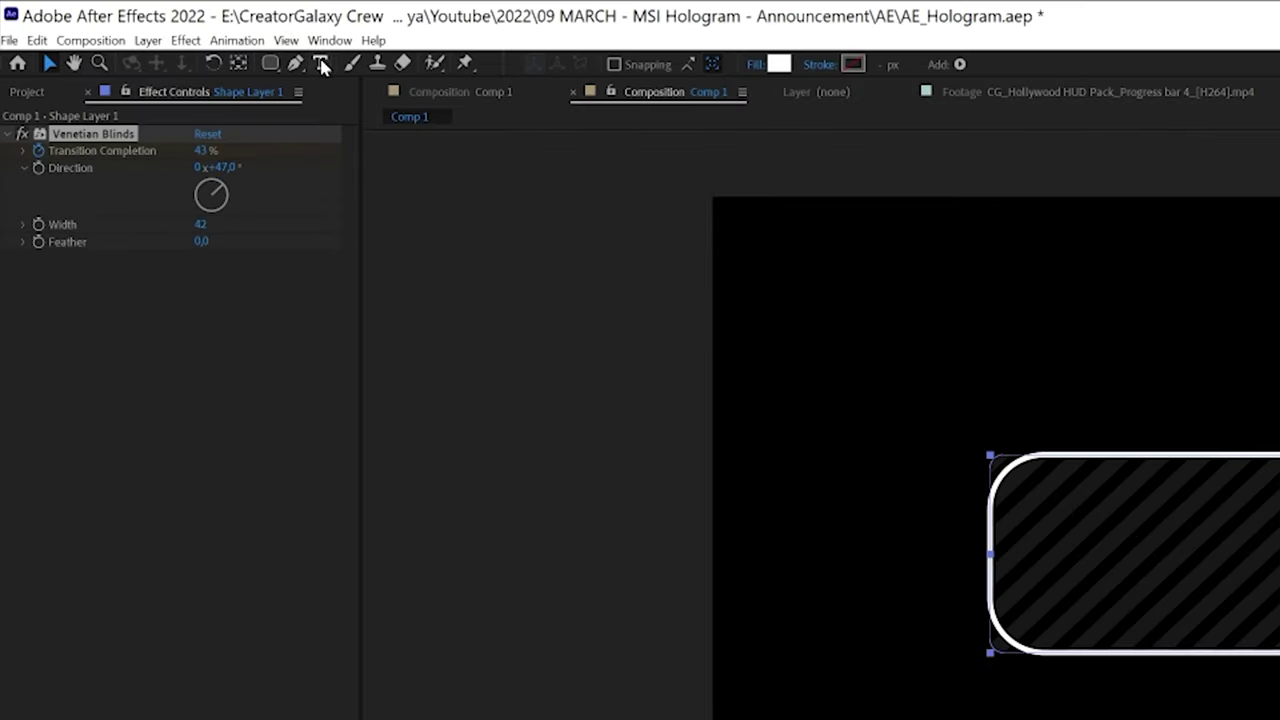
- Add the text "WARNING" in an enlarged font size and place it inside the striped rectangle
left_click(321, 64)
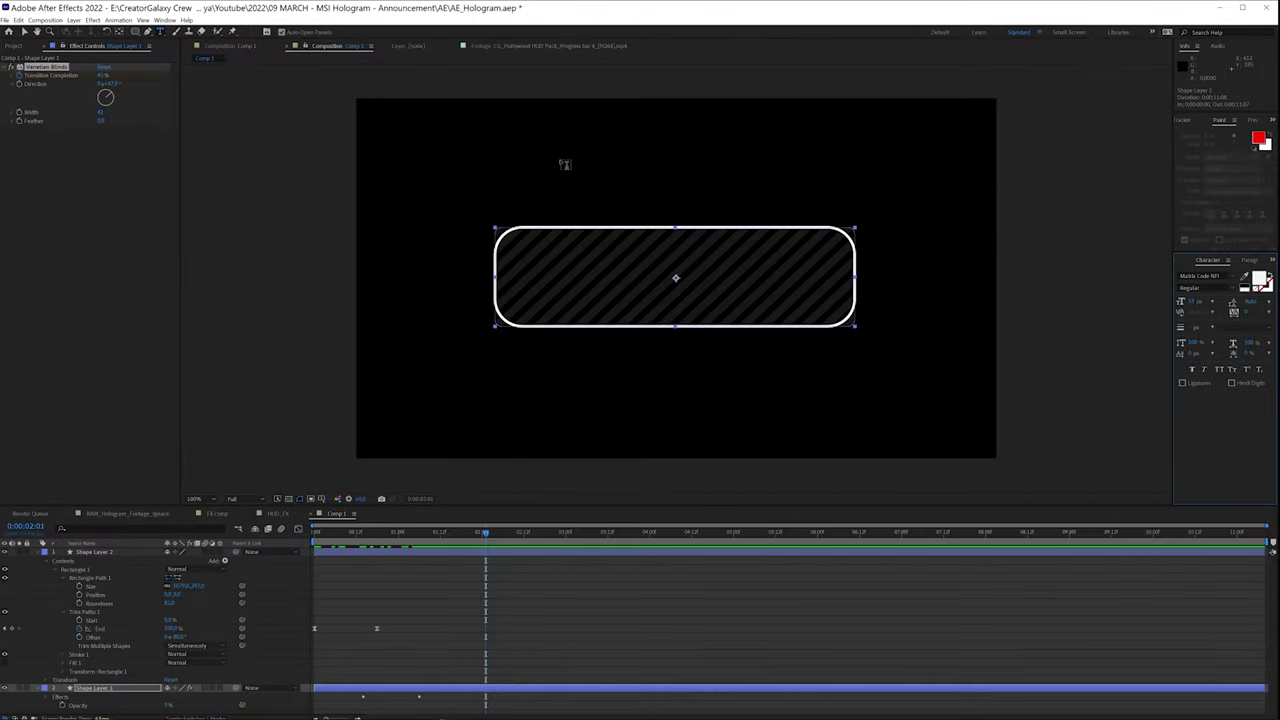
left_click(562, 158)
type("WARNING")
key("ctrl+a")
left_click_drag(1196, 301, 1275, 301)
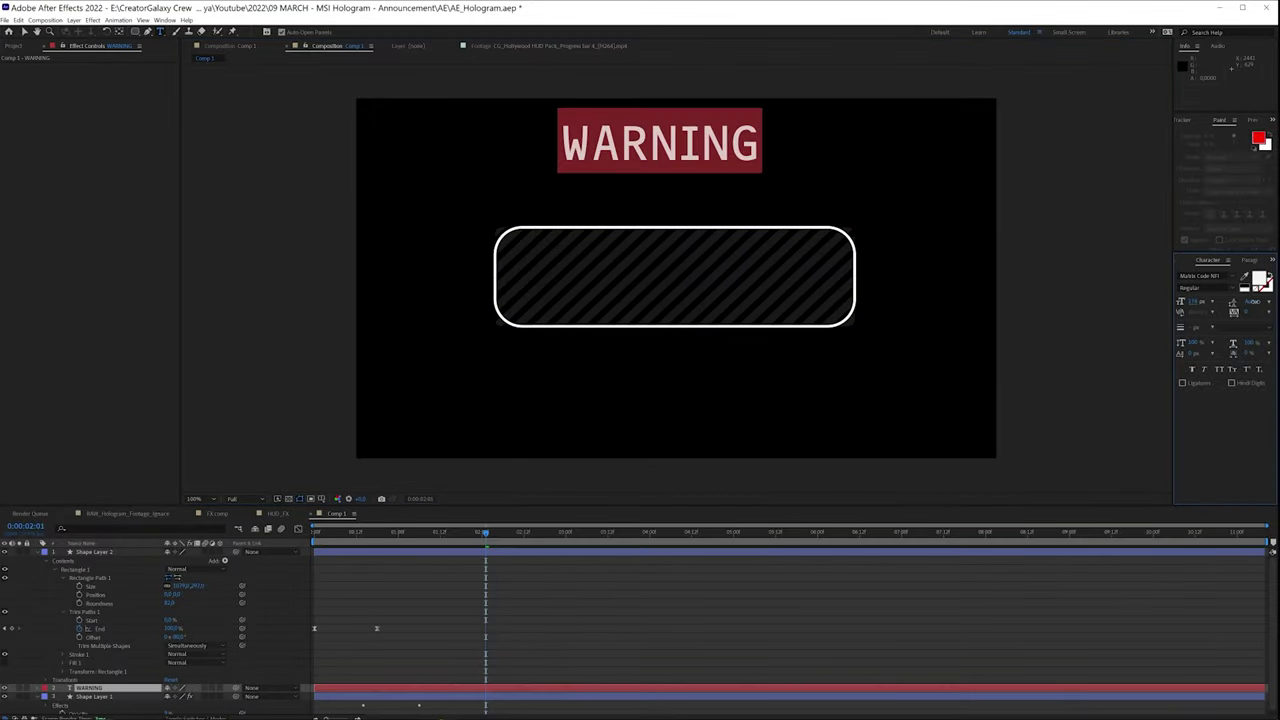
left_click(34, 32)
left_click_drag(560, 140, 580, 290)
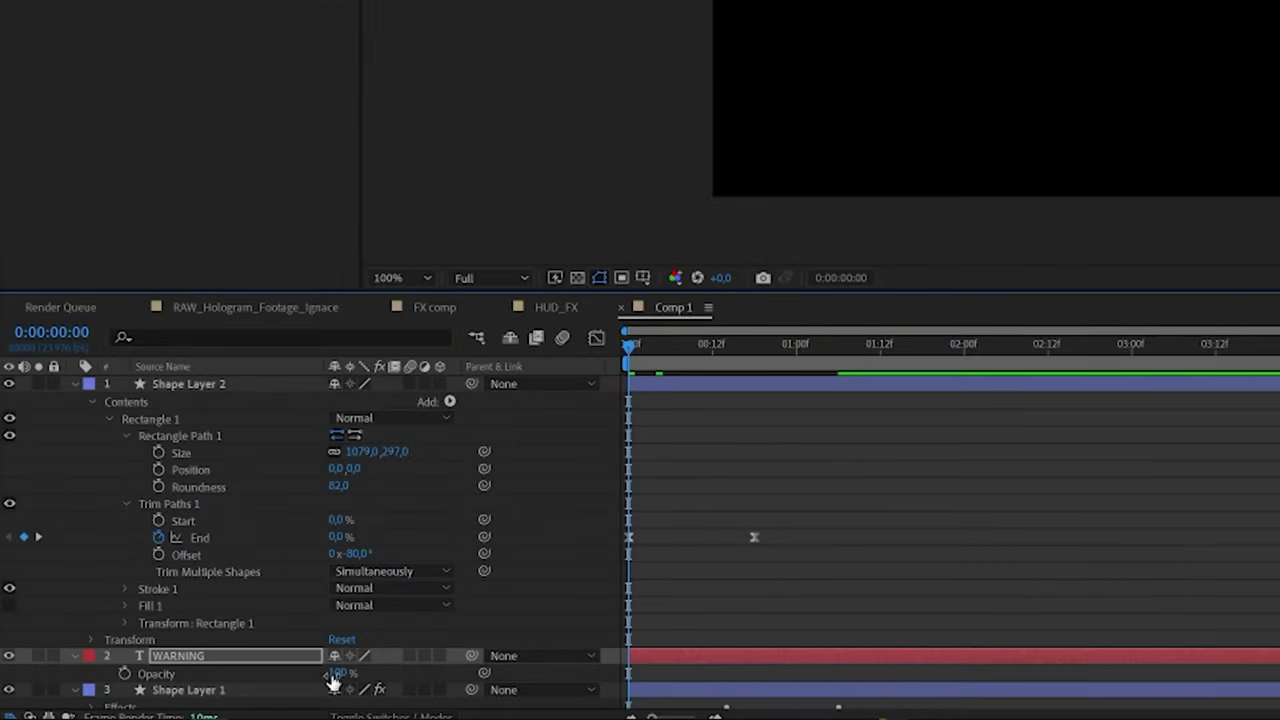
- Set the WARNING text layer's opacity to 0% and return the playhead to the first frame
left_click(338, 672)
type("0")
key("Return")
mouse_move(638, 352)
left_mouse_down()
mouse_move(662, 358)
mouse_move(624, 362)
left_mouse_up()
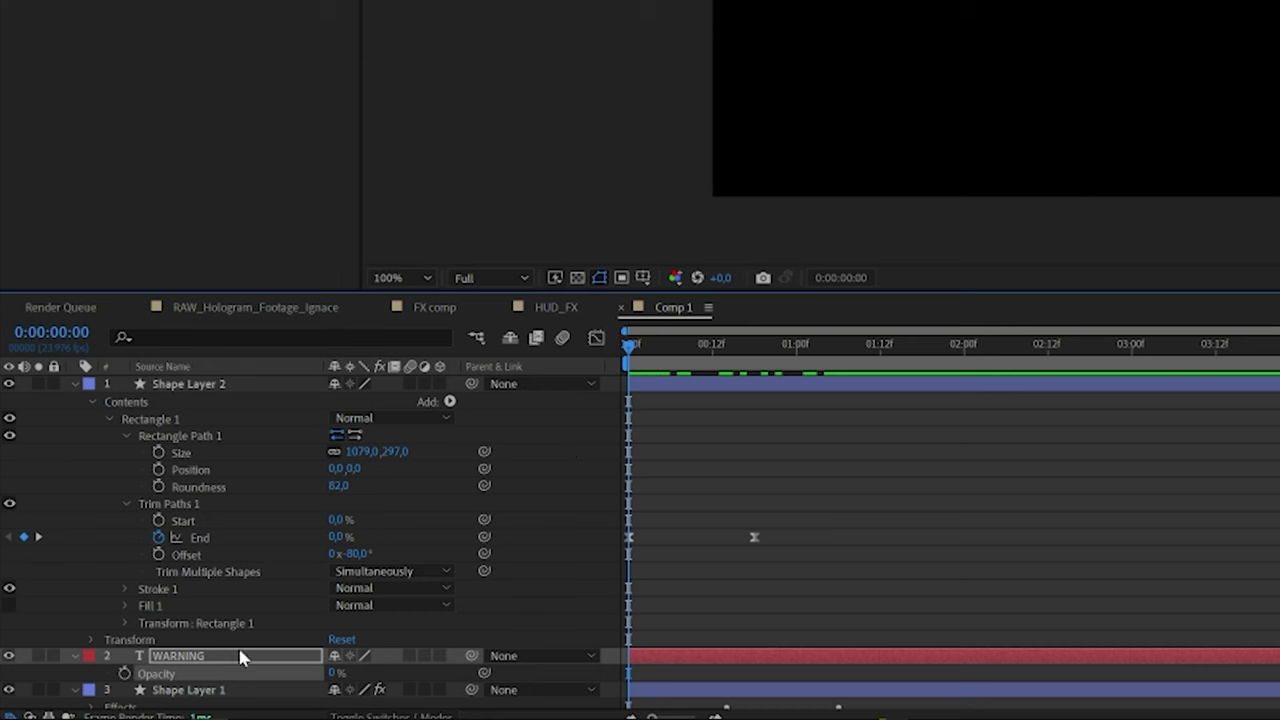
- Keyframe the WARNING layer's opacity at 0% on the first frame, 100% at 0:00:01:00 and 0% at 0:00:02:00
left_click(124, 673)
left_click(792, 348)
left_click(802, 351)
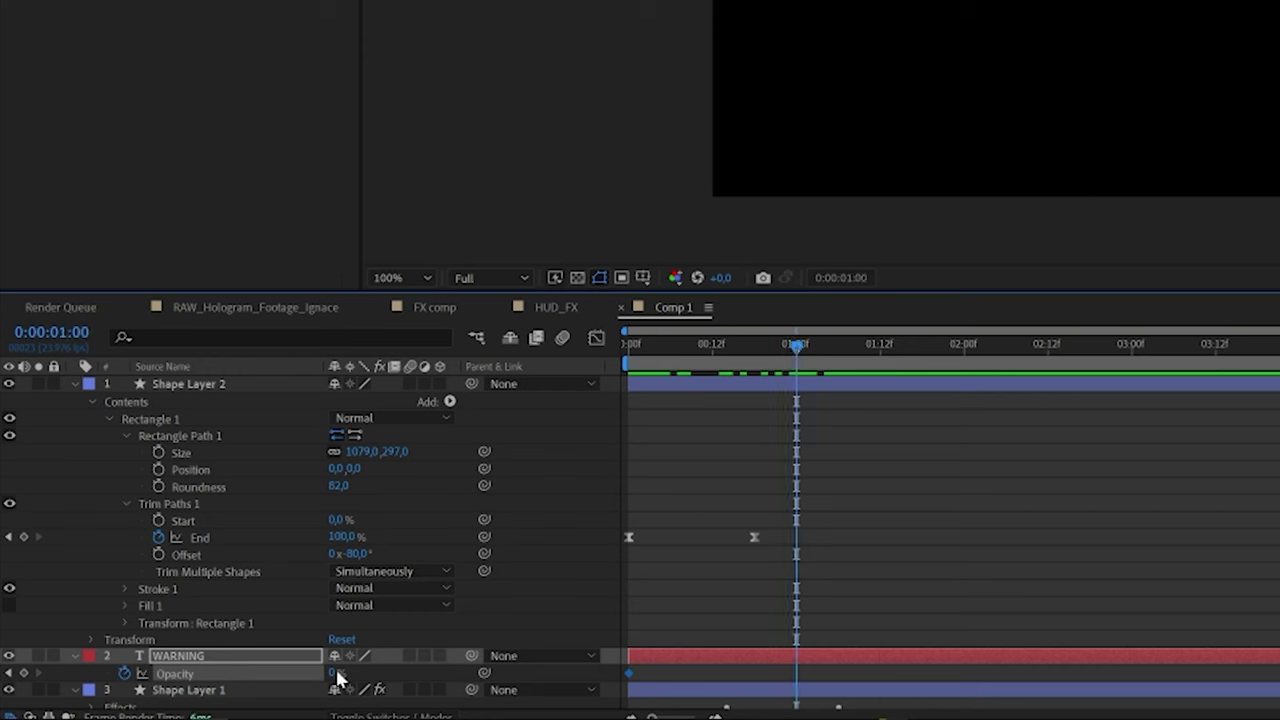
left_click_drag(337, 675, 965, 703)
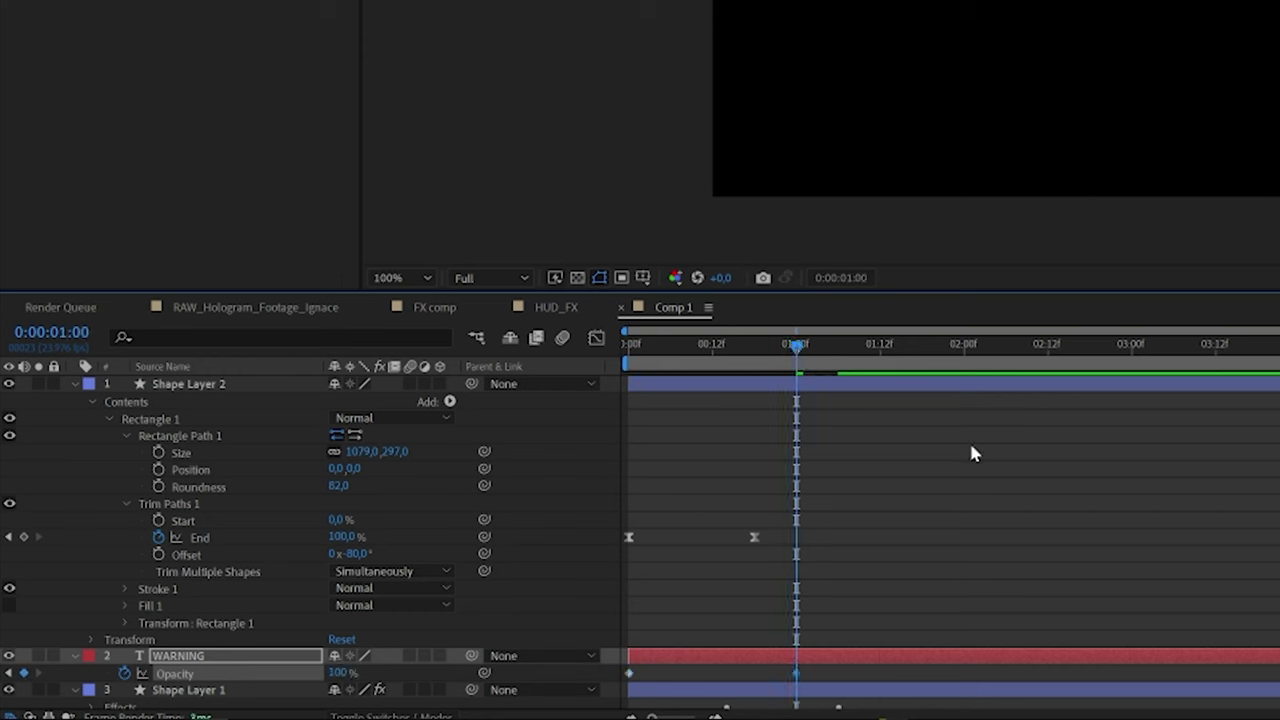
left_click(965, 350)
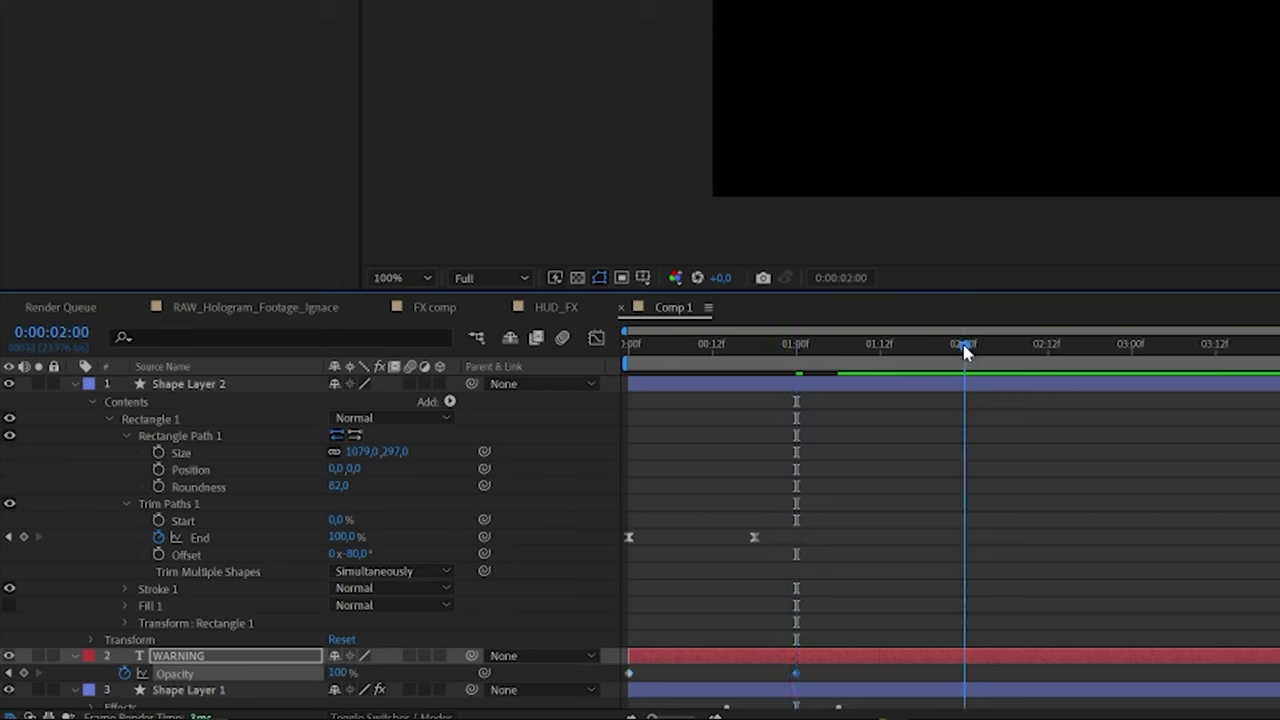
left_click(341, 674)
type("0")
key("Return")
- Apply Easy Ease to all three opacity keyframes of the WARNING layer
left_click_drag(978, 693, 565, 690)
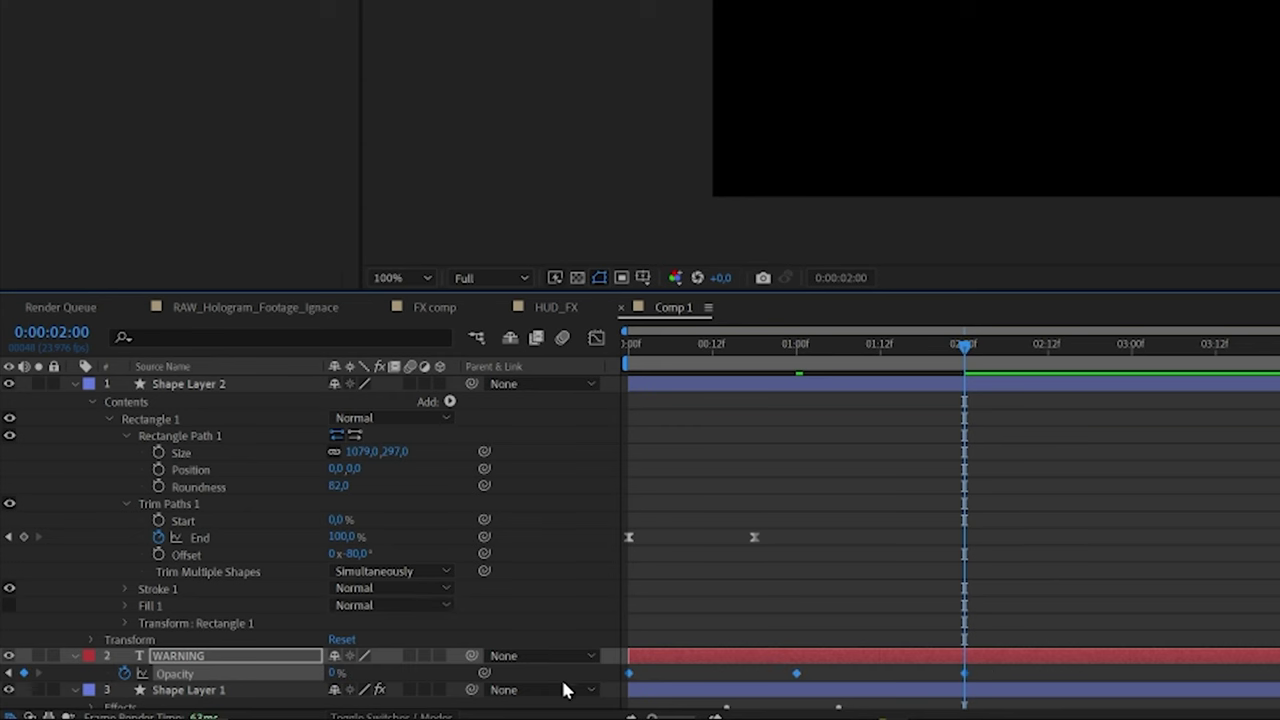
right_click(797, 679)
mouse_move(889, 657)
left_click(1118, 533)
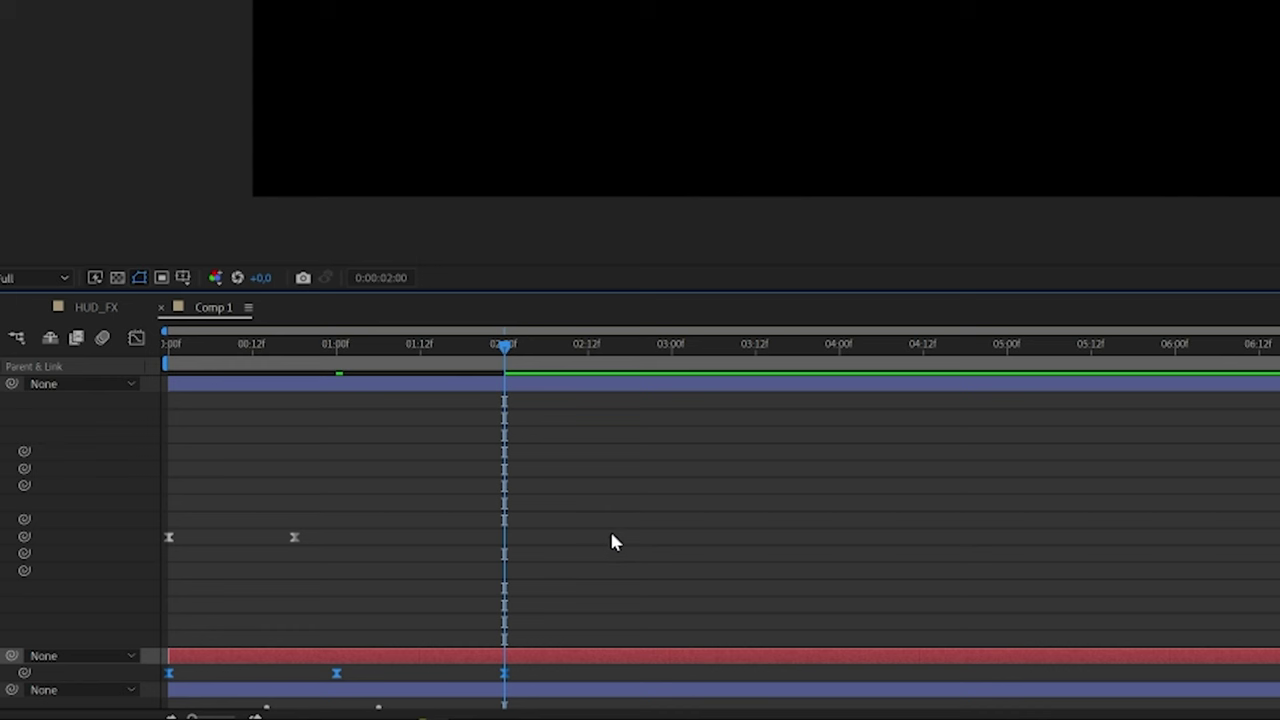
- Try repeating the opacity fade by pasting the three keyframes at 0:00:02:00 and 0:00:04:00, and undo both pastes
key("ctrl+v")
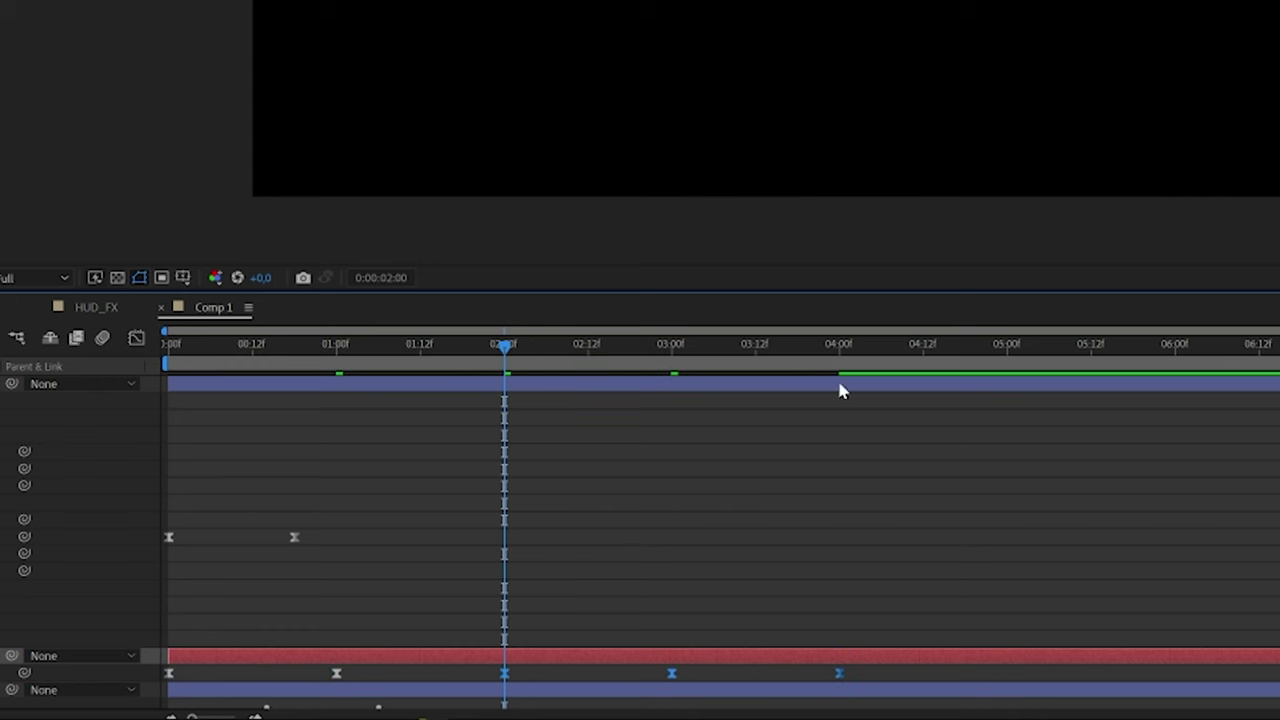
left_click(838, 350)
key("ctrl+v")
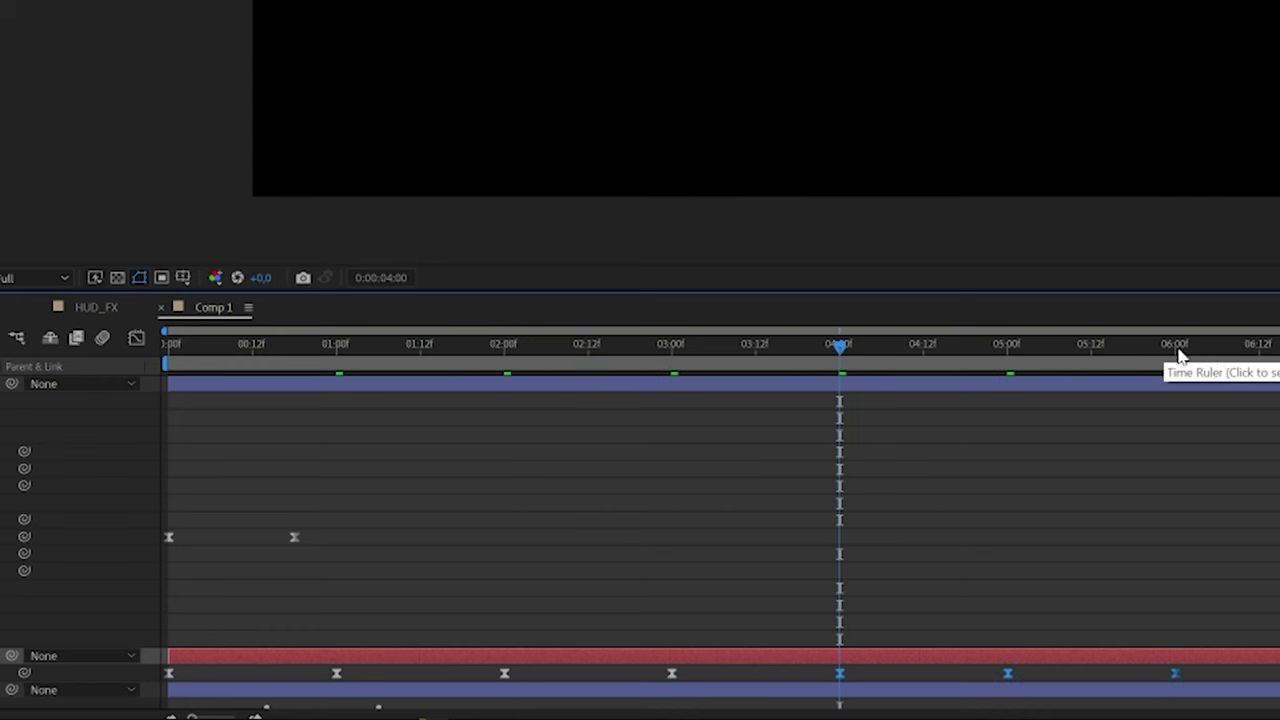
left_click(1176, 350)
key("ctrl+z")
key("ctrl+z")
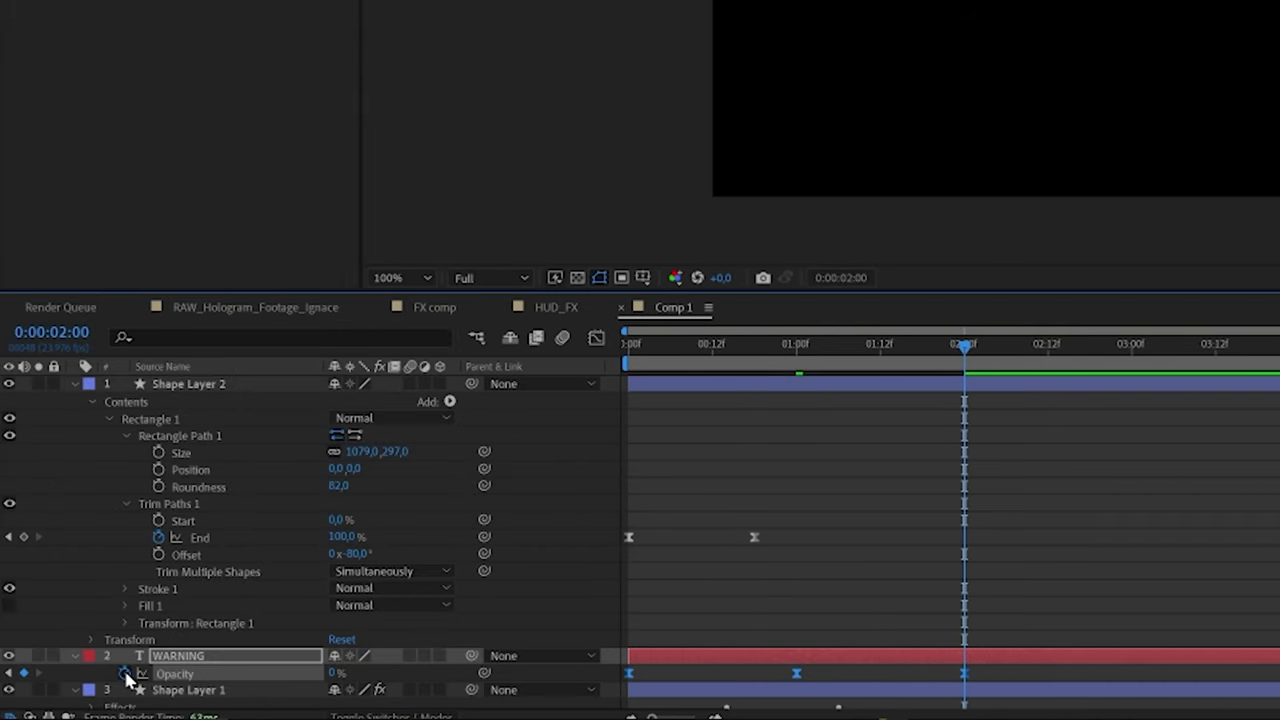
- Add the preset expression loopOut(type = "cycle", numKeyframes = 0) to the WARNING layer's opacity
left_click(125, 675, "alt")
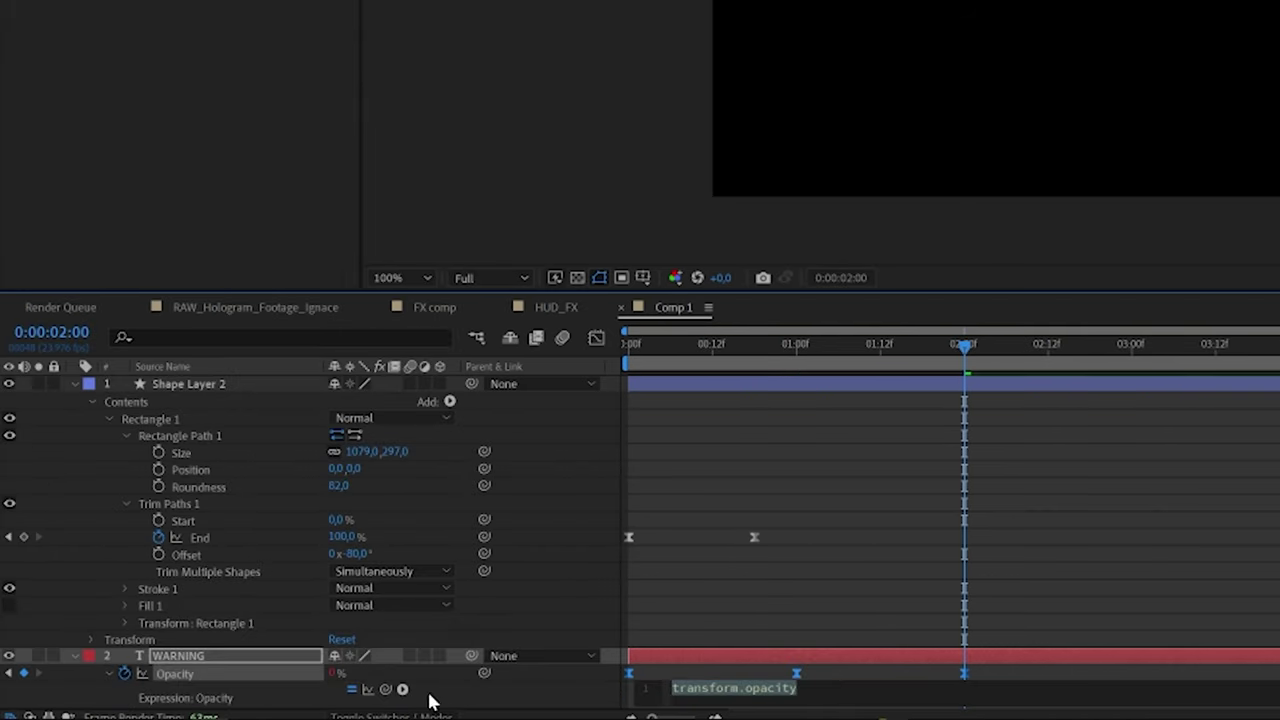
left_click(401, 690)
mouse_move(505, 573)
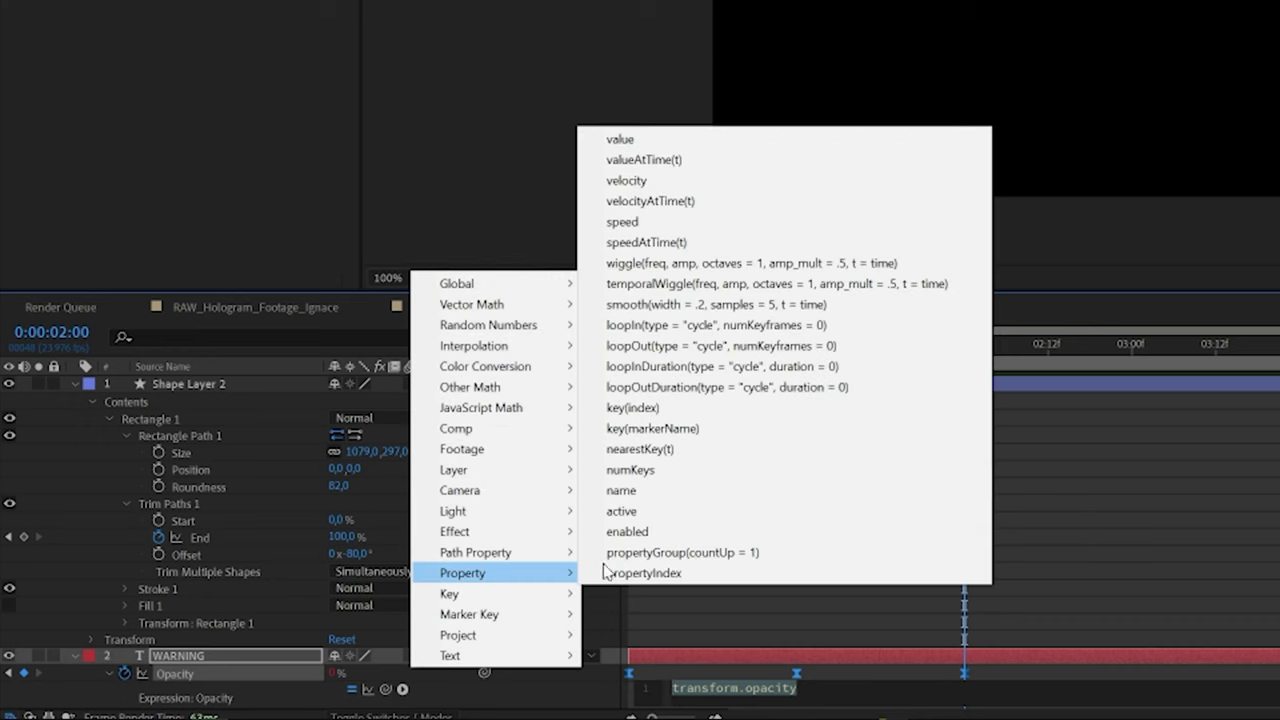
left_click(749, 346)
left_click(804, 439)
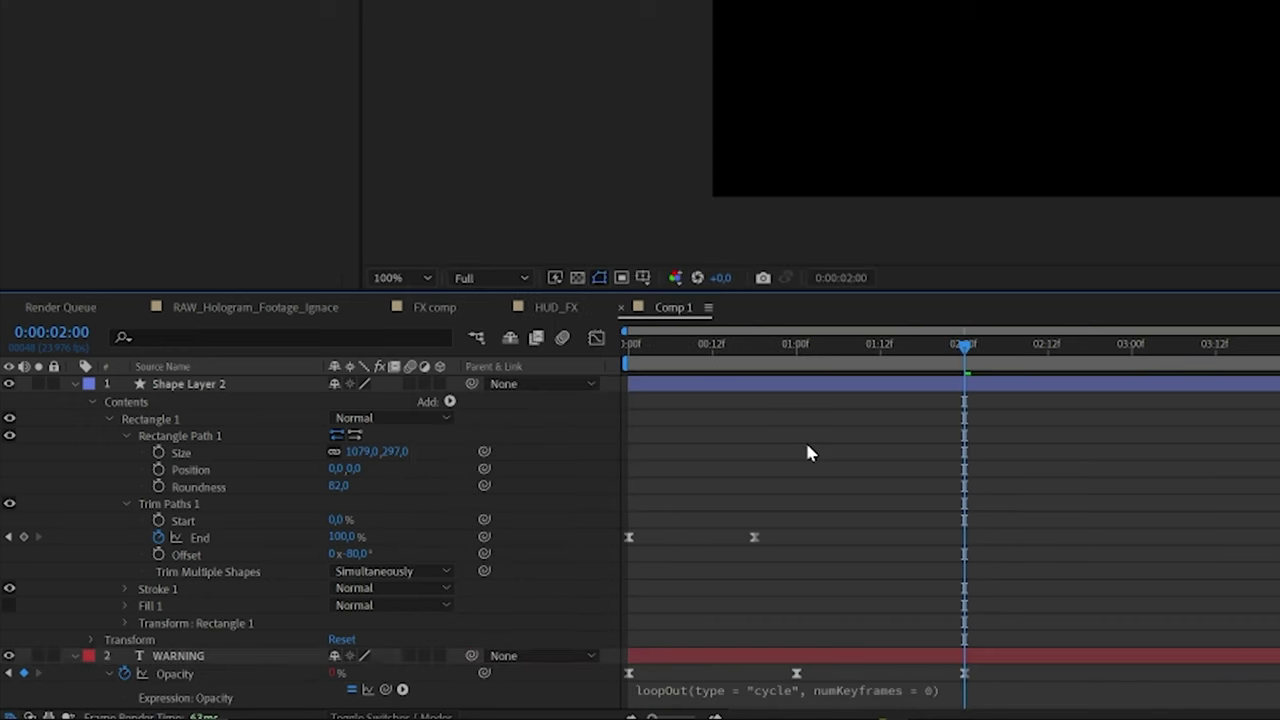
- Shorten the WARNING opacity expression to loopOut() by removing its arguments, and preview the animation
left_click(723, 694)
left_click(756, 688)
left_click_drag(729, 688, 966, 690)
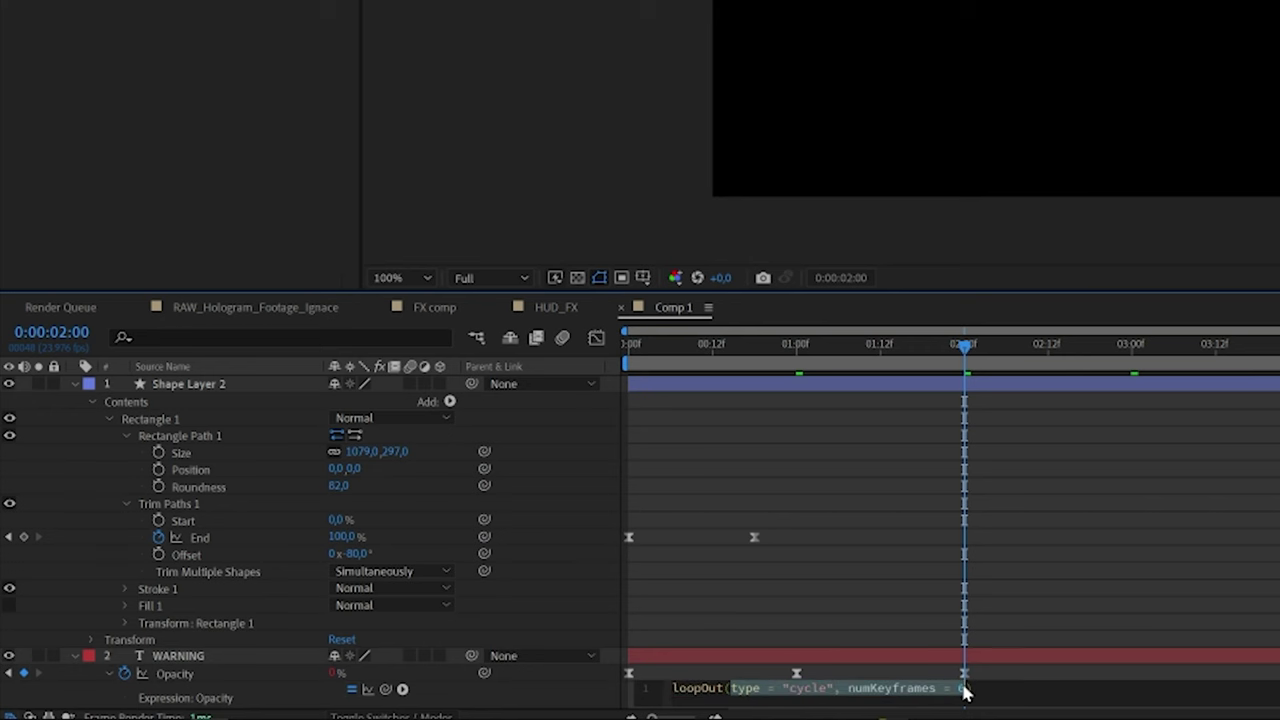
key("BackSpace")
left_click(950, 584)
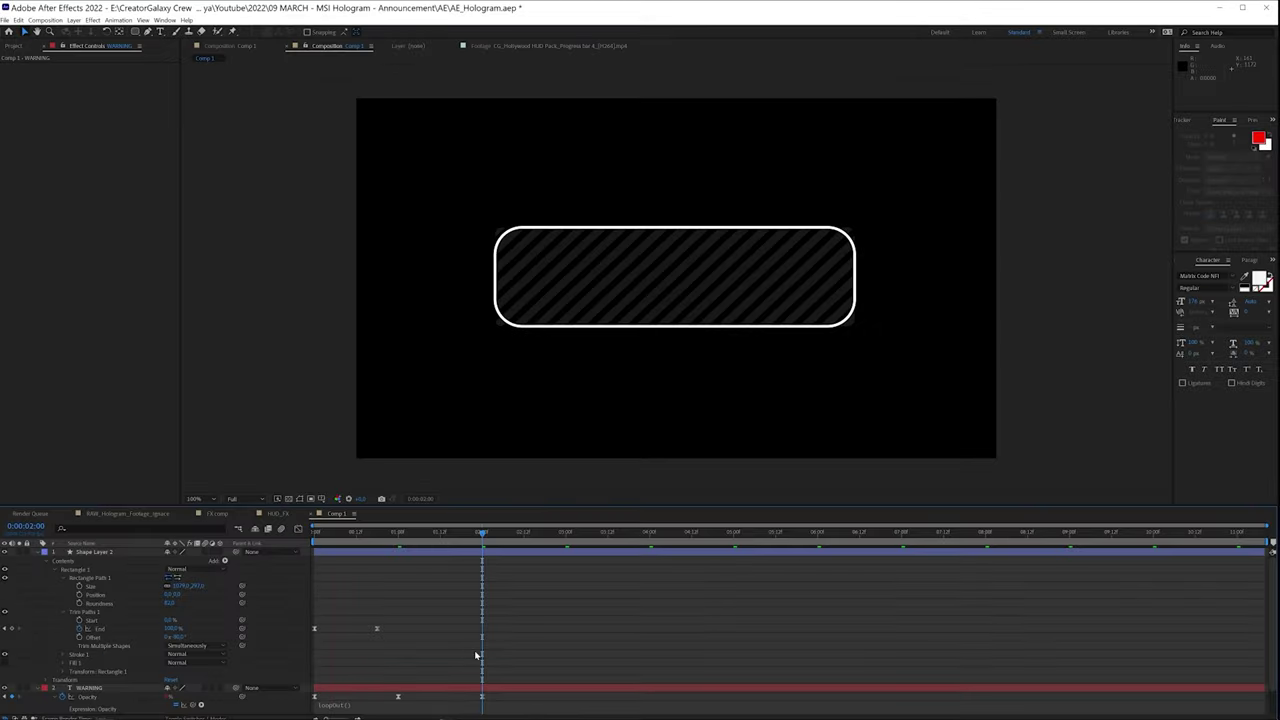
key("space")
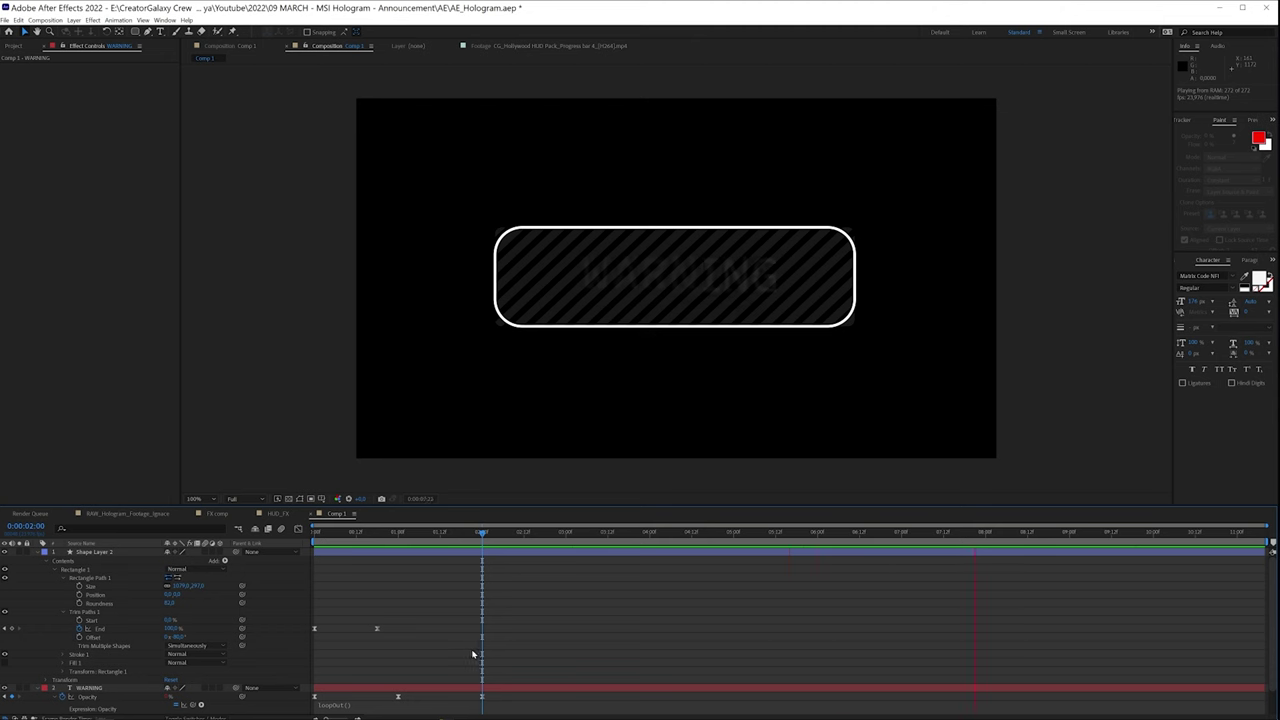
key("space")
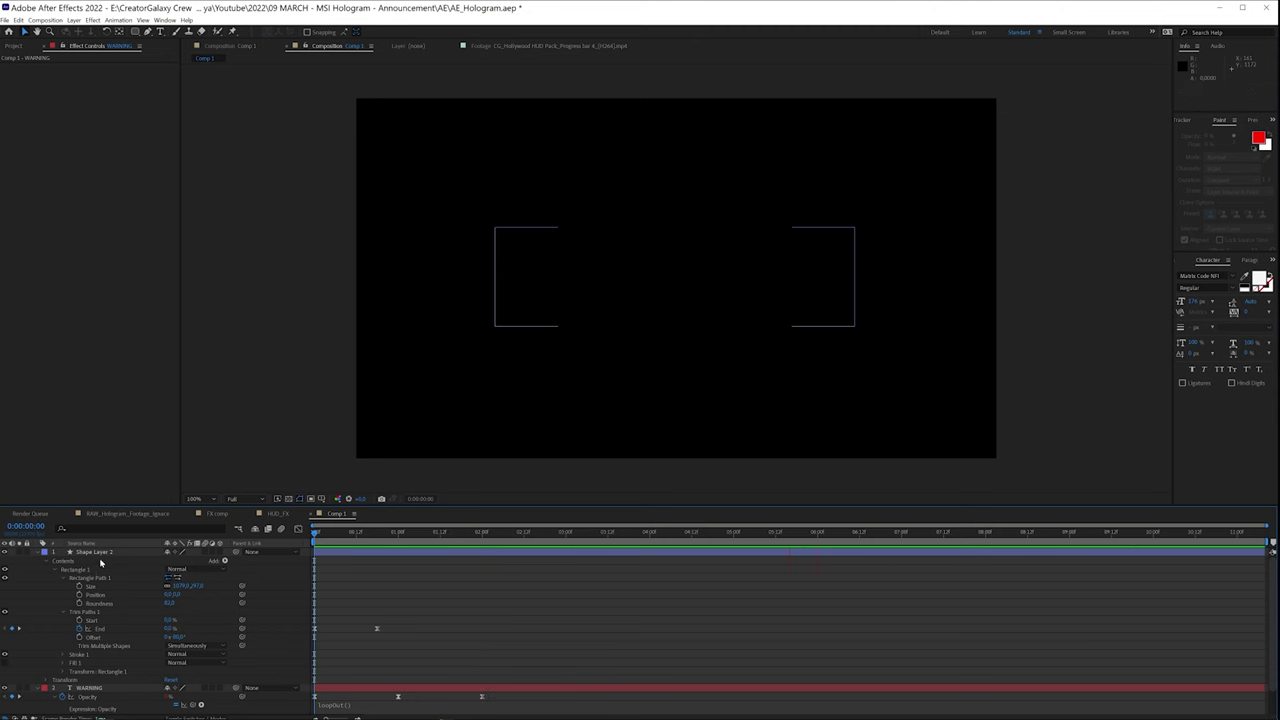
- Add the expression wiggle(7,50) to the opacity of the striped Shape Layer 1 and preview the flicker
left_click(61, 552)
left_click(94, 593)
key("t")
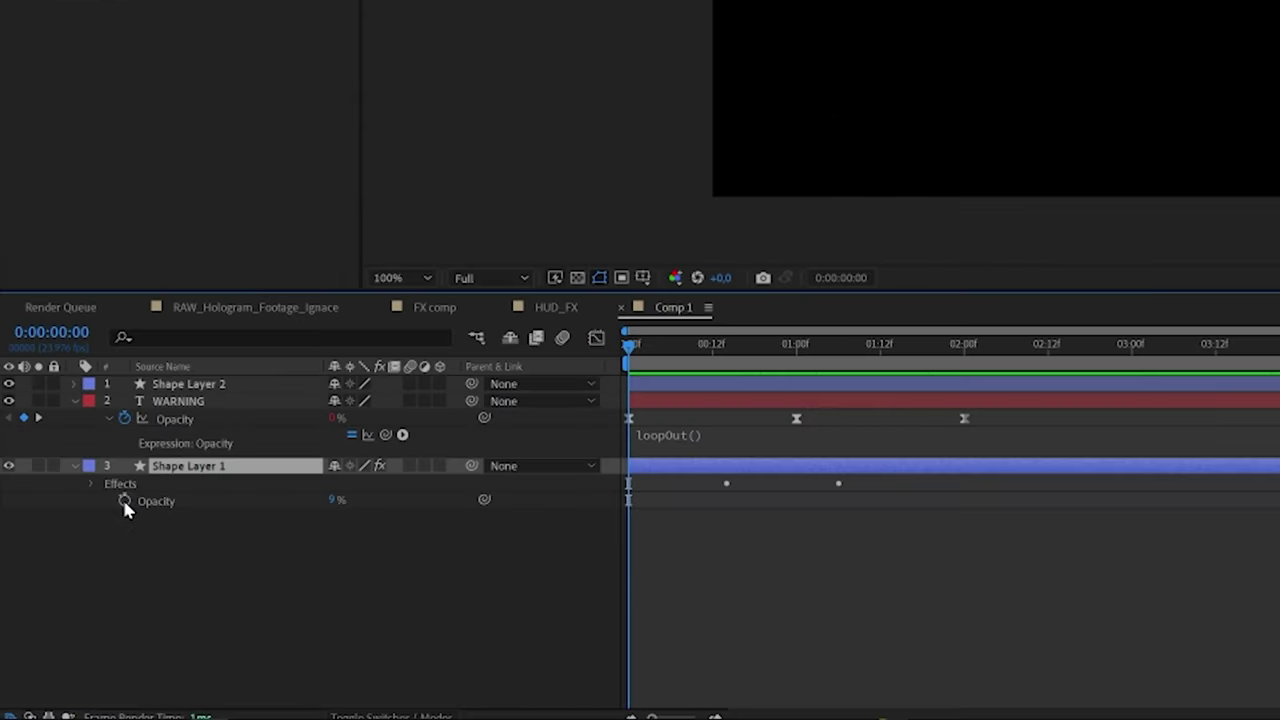
left_click(124, 502, "alt")
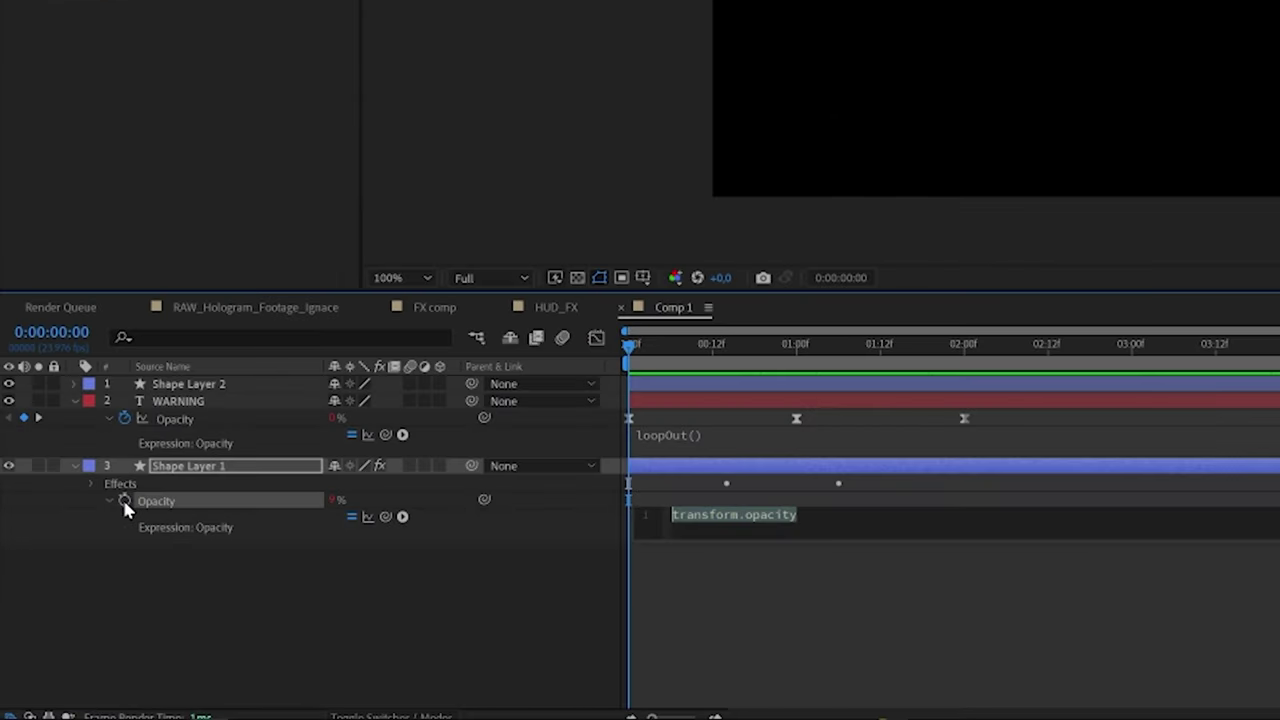
type("wiggle")
key("Return")
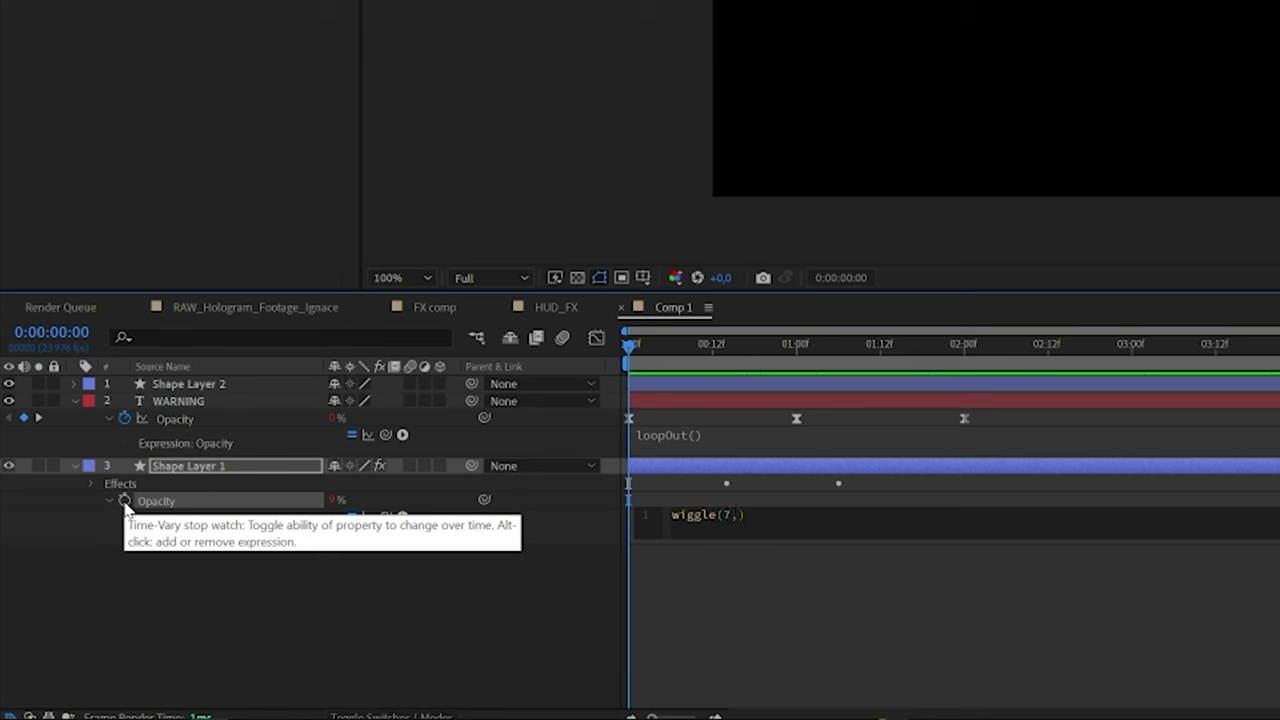
left_click(745, 578)
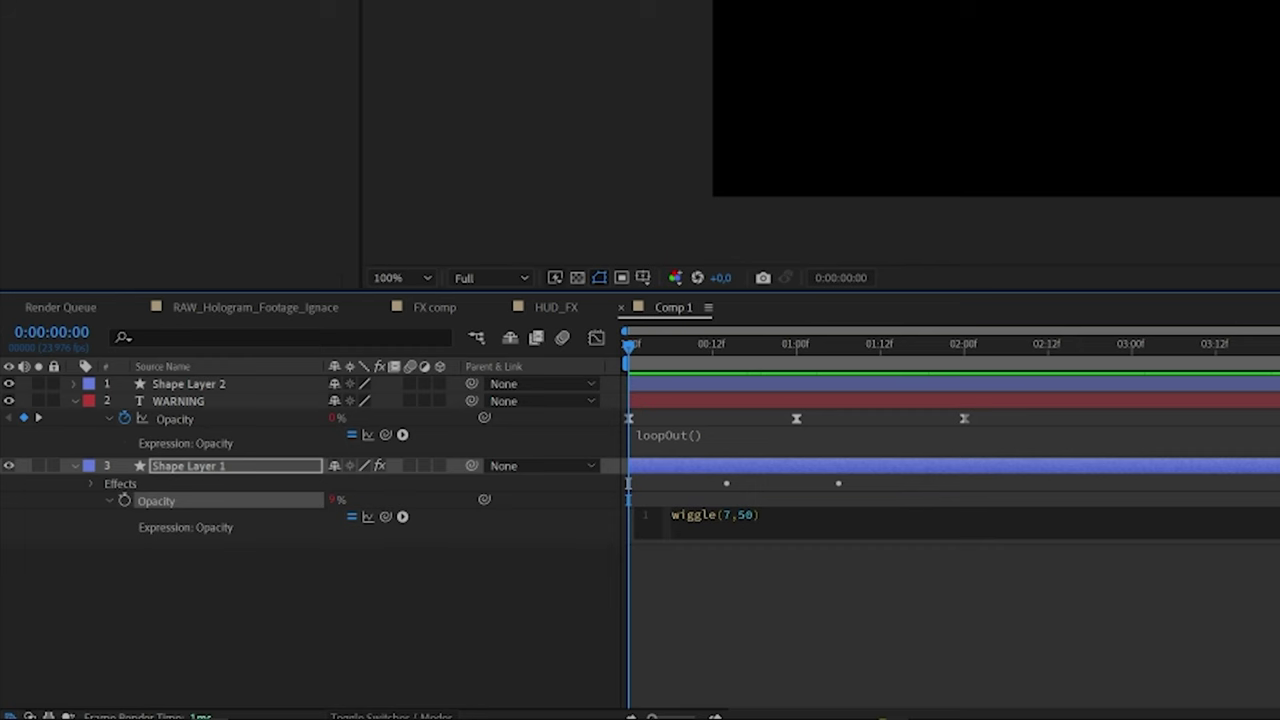
key("space")
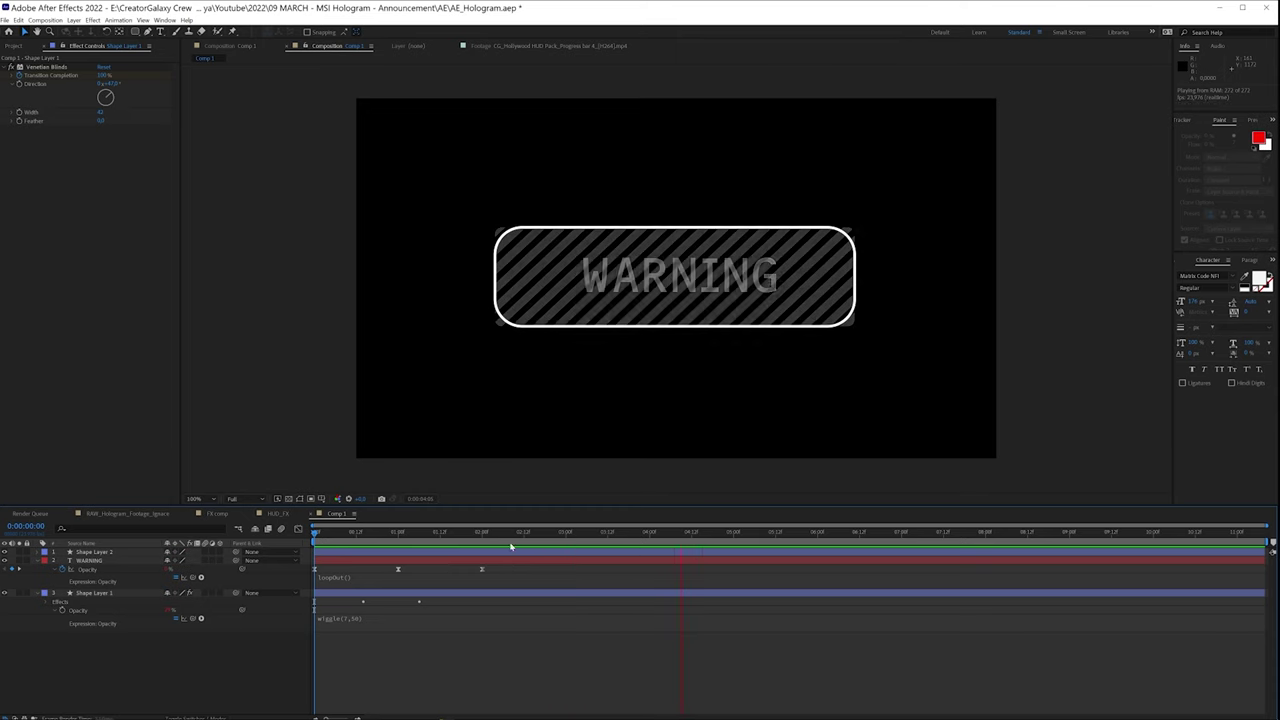
- Move the playhead to about 0:00:03:05 and apply a red Fill effect to the WARNING text layer
mouse_move(585, 543)
left_mouse_down()
mouse_move(623, 547)
mouse_move(596, 549)
left_mouse_up()
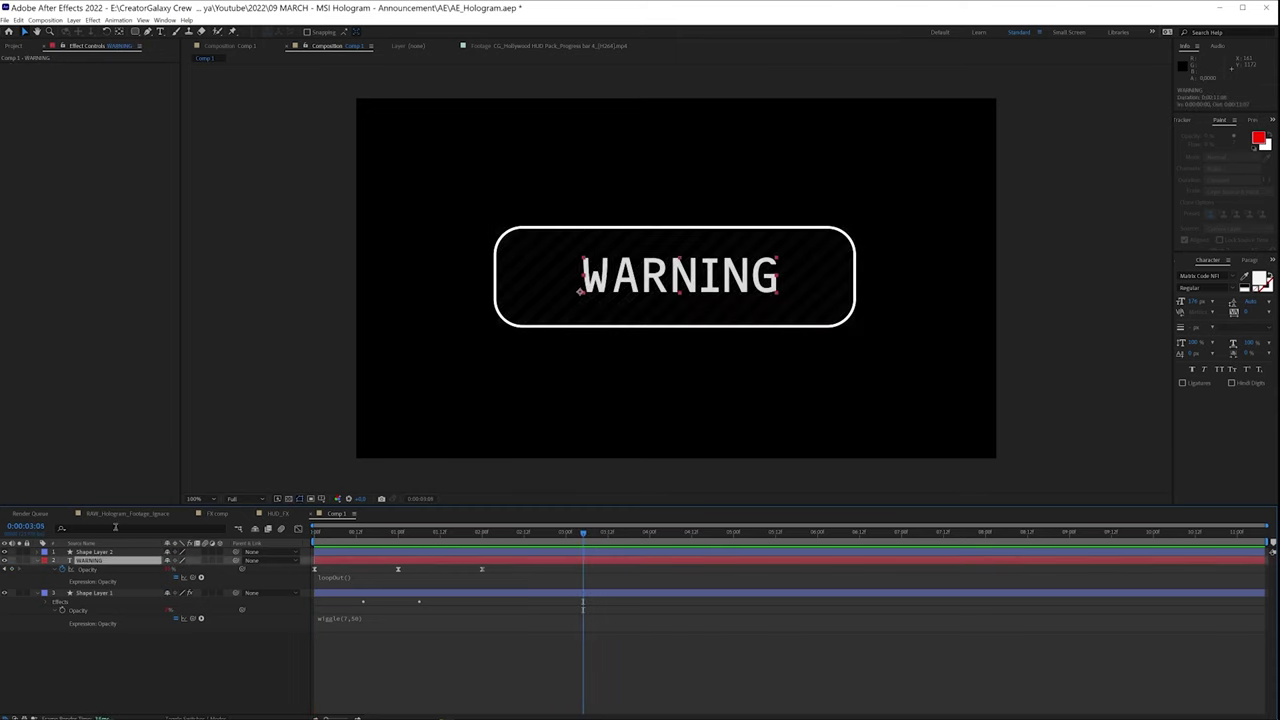
key("ctrl+space")
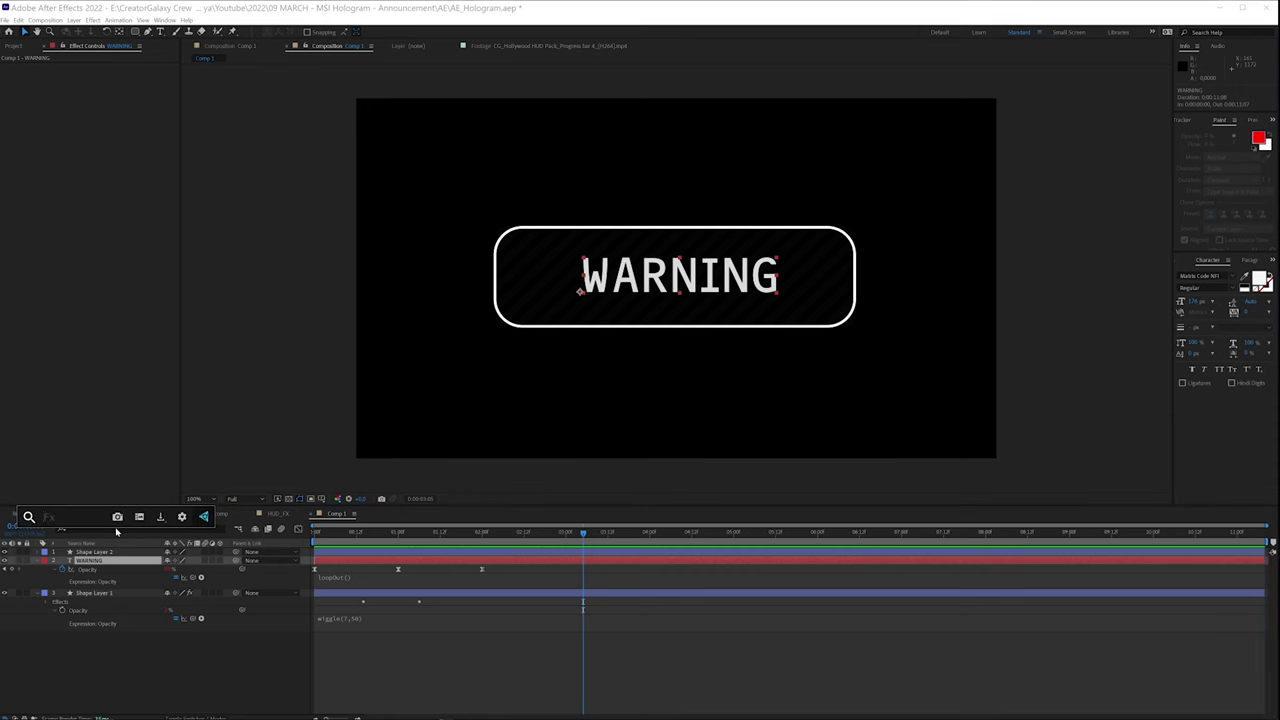
type("fill")
key("Return")
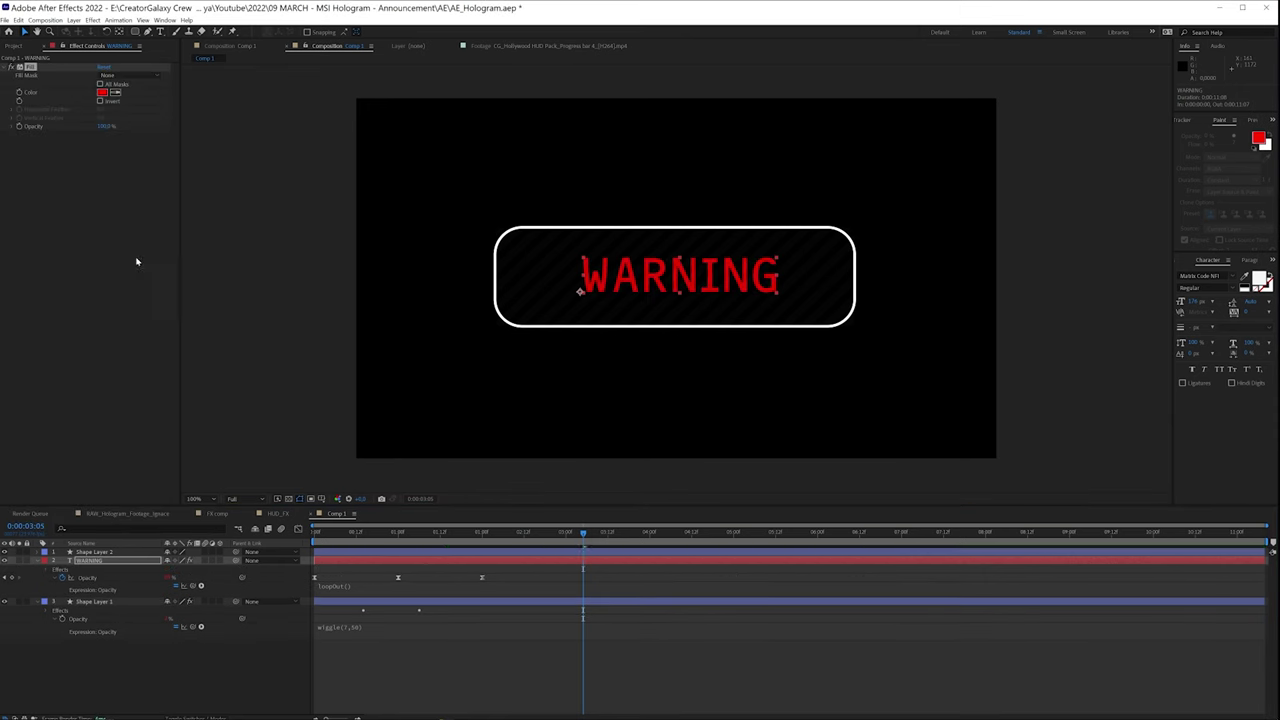
- Paste the red Fill effect onto the outline layer Shape Layer 2 and preview the composition
left_click(104, 601)
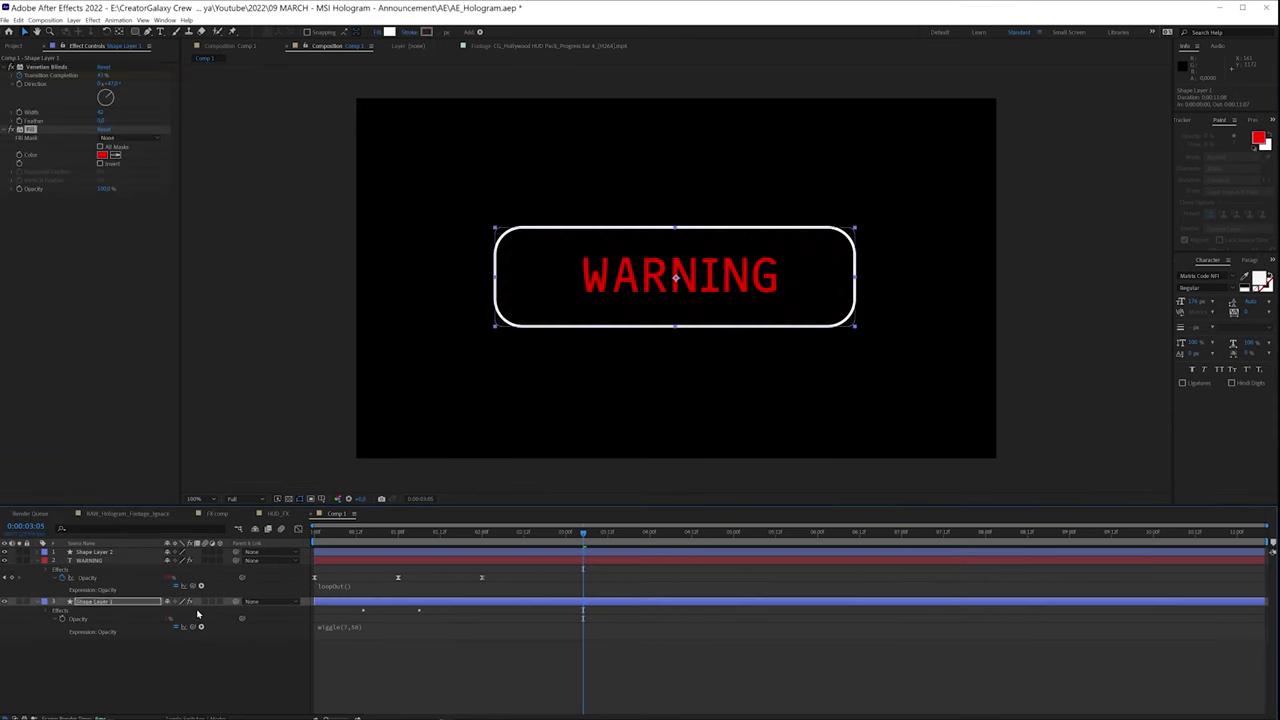
left_click(100, 551)
key("ctrl+v")
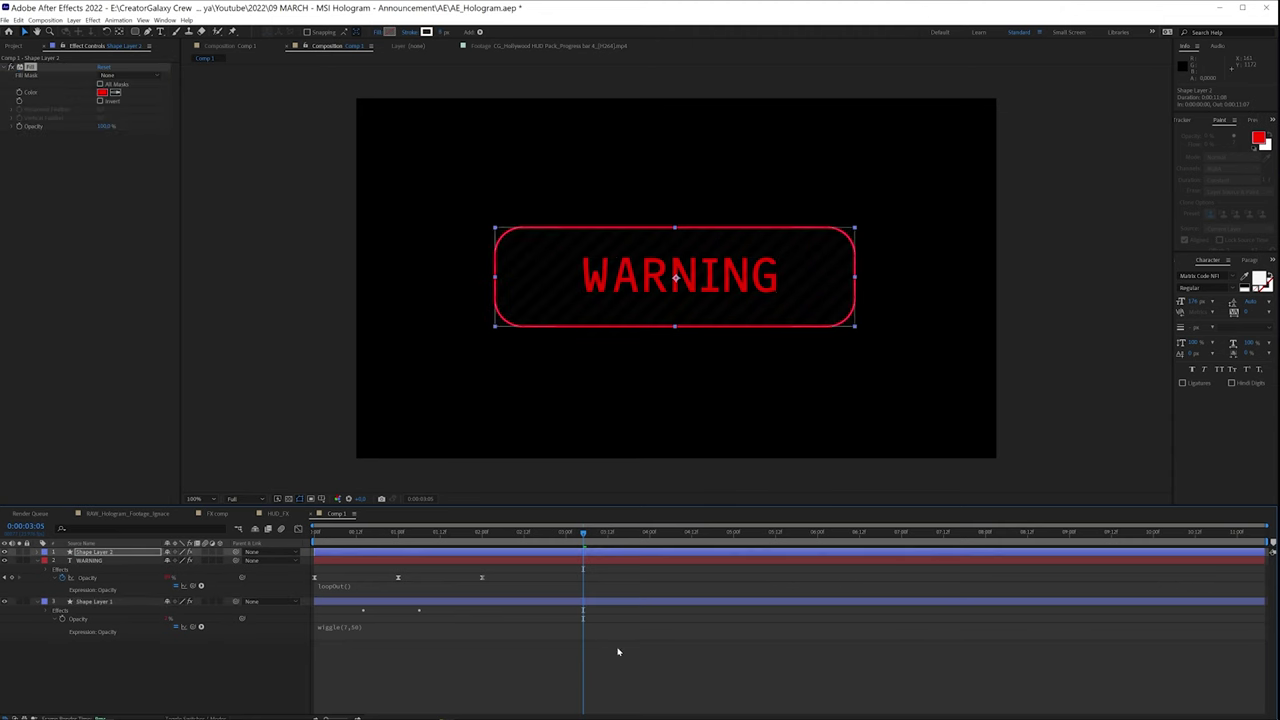
left_click(598, 669)
key("space")
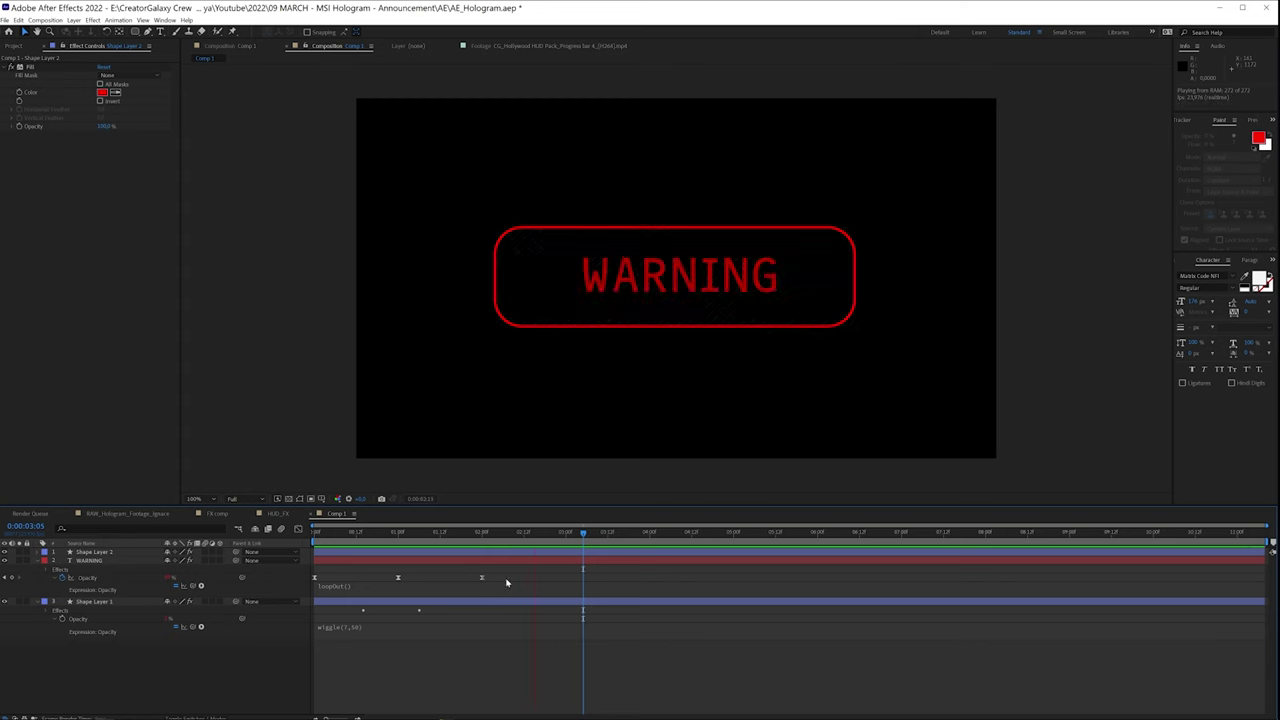
- Increase the Rectangle Path 1 Roundness of Shape Layer 1 until the striped background's corners match the outline, and preview it
left_click(72, 601)
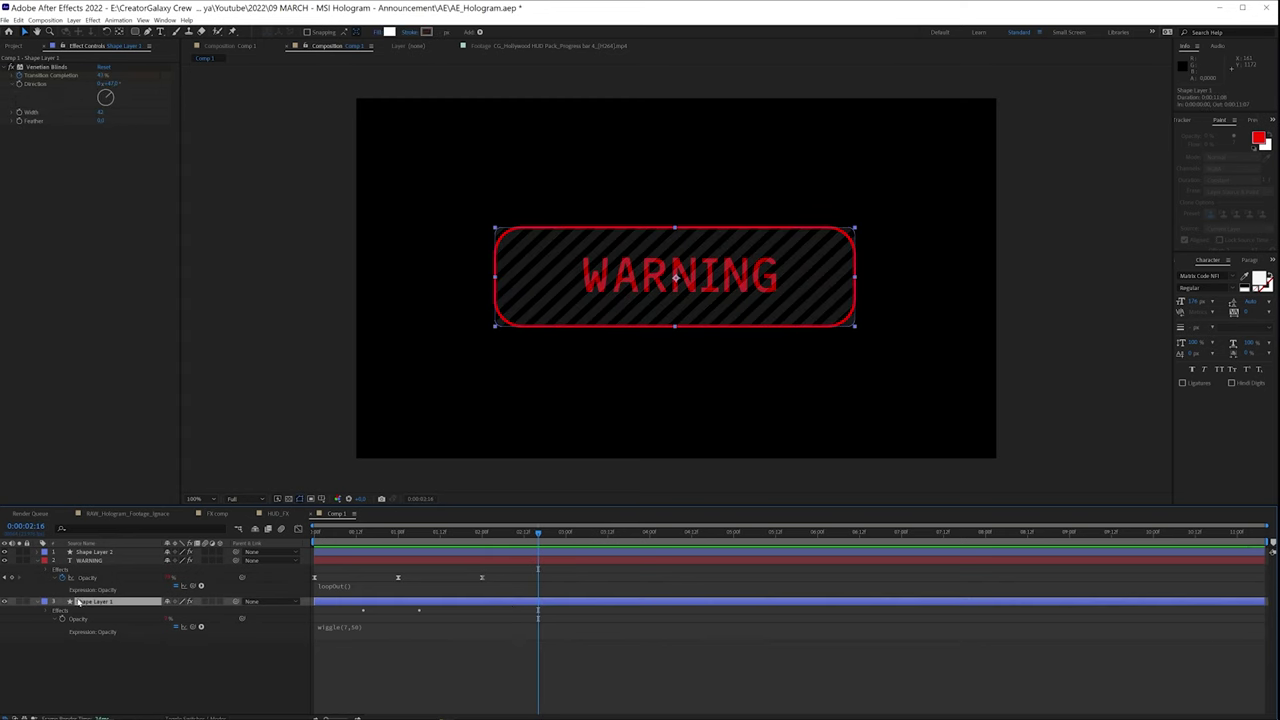
left_click(43, 603)
left_click(44, 604)
left_click(45, 611)
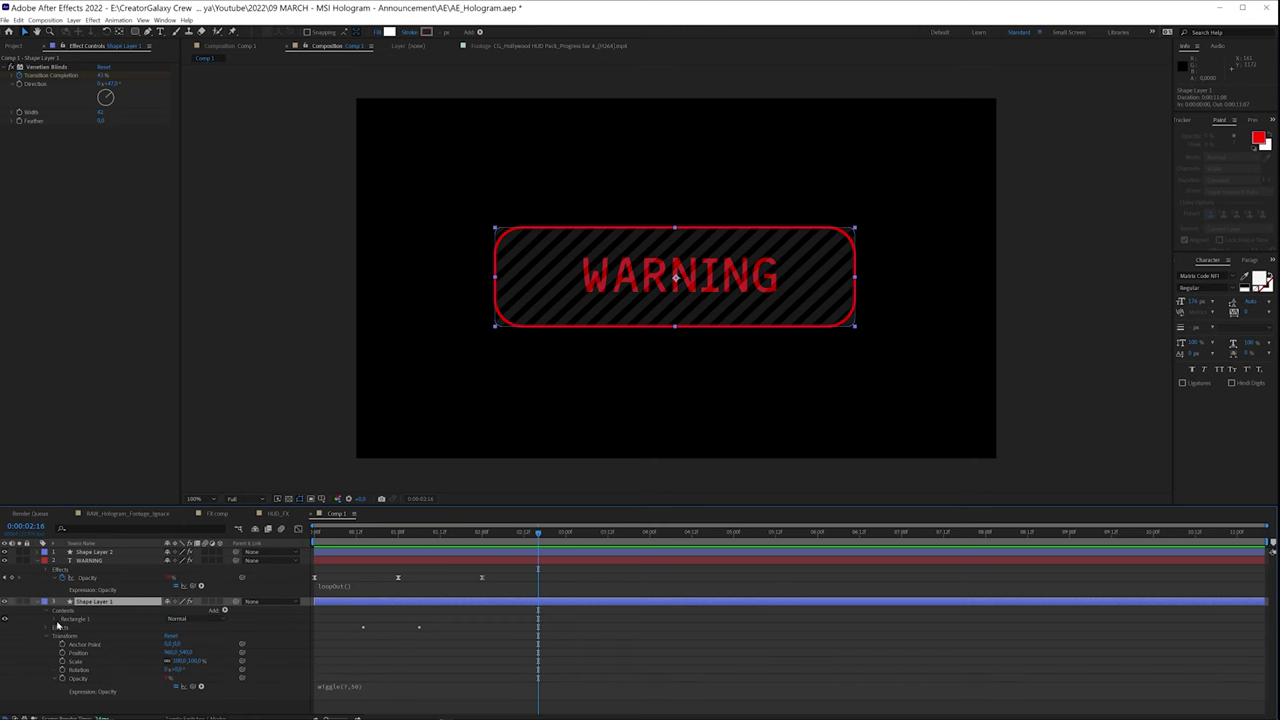
left_click(56, 620)
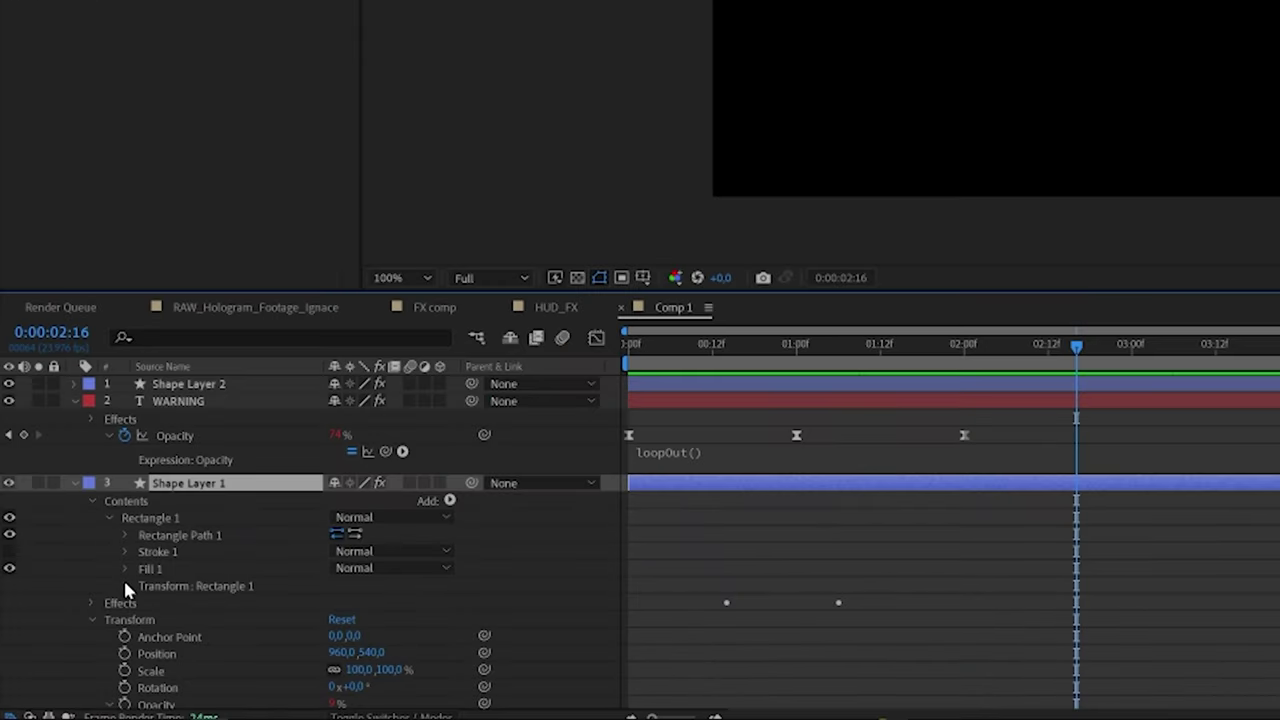
left_click(125, 535)
left_click(300, 585)
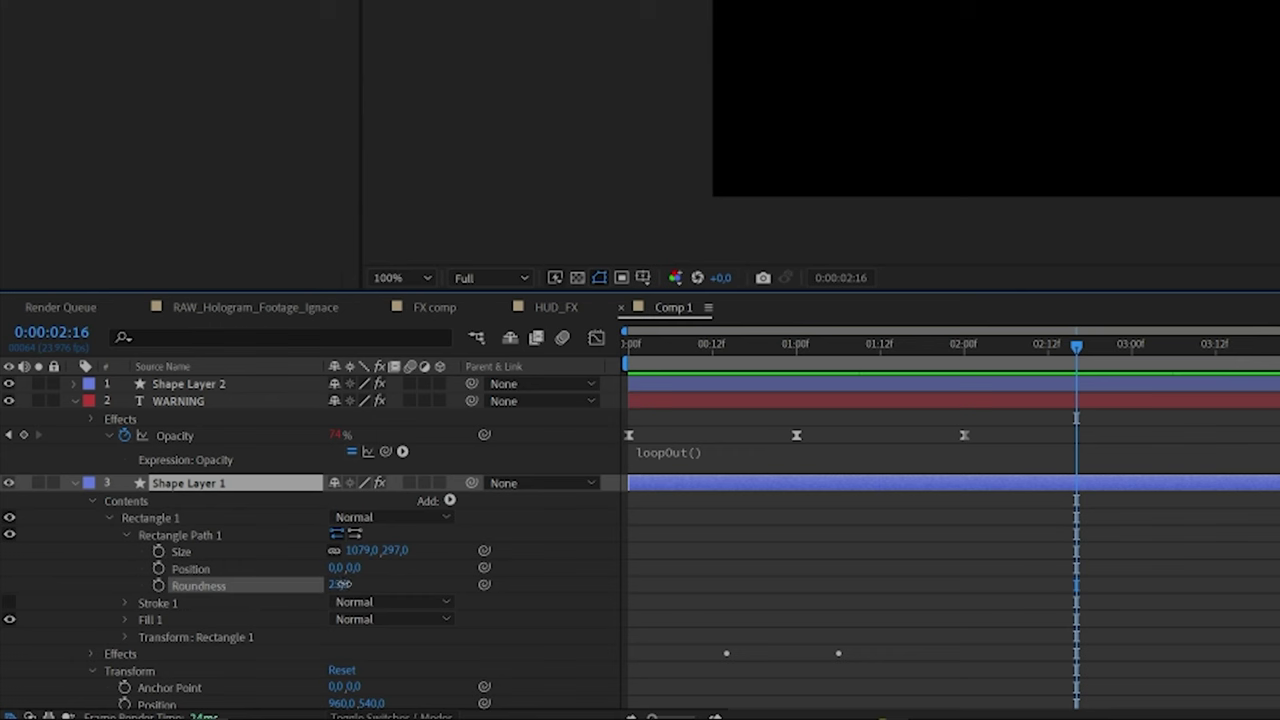
right_click(366, 592)
left_click(504, 590)
left_click_drag(338, 585, 403, 585)
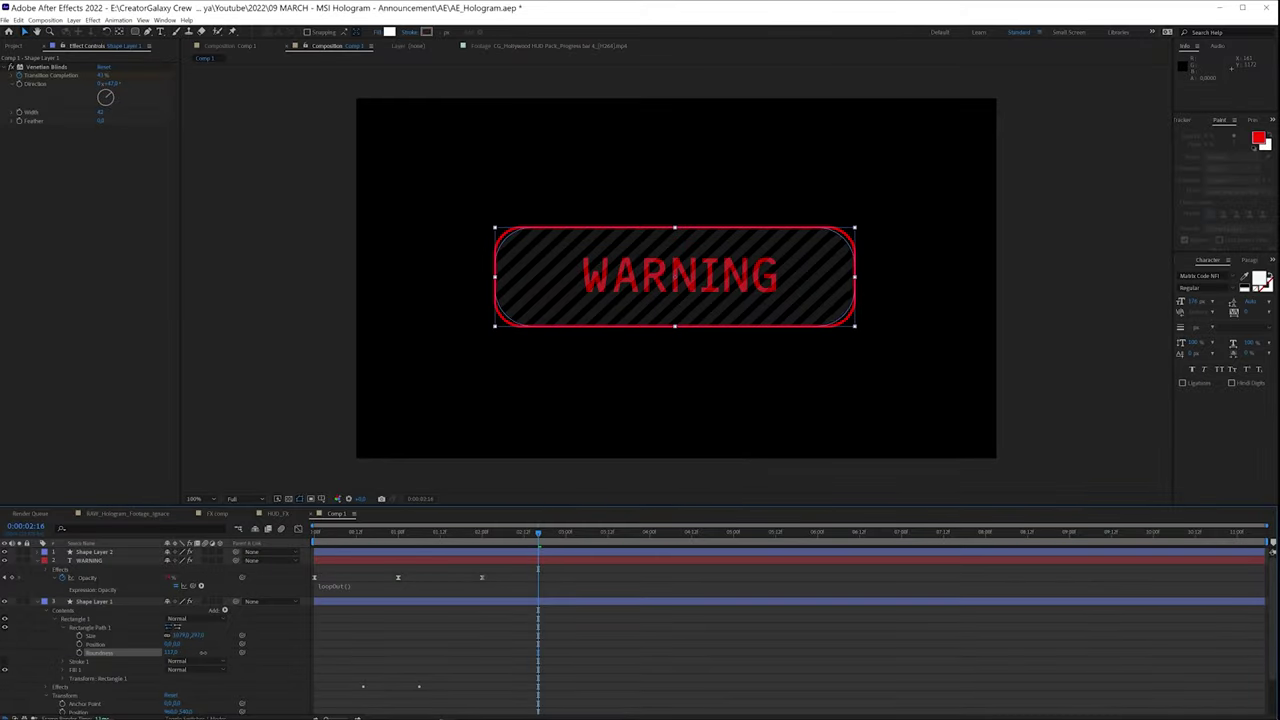
left_click(587, 667)
key("space")
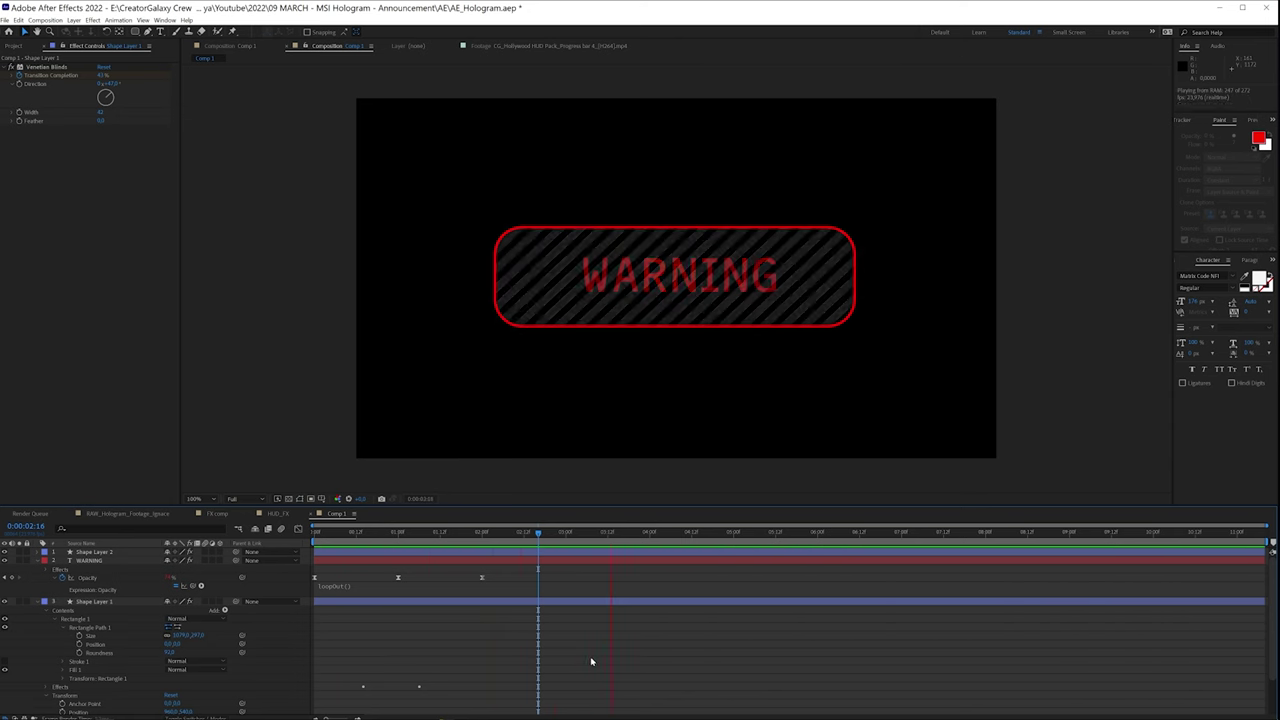
- Change the opacity expression of Shape Layer 1 to wiggle(7,10) and preview the softer flicker
left_click(95, 601)
scroll(340, 642, "down", 2)
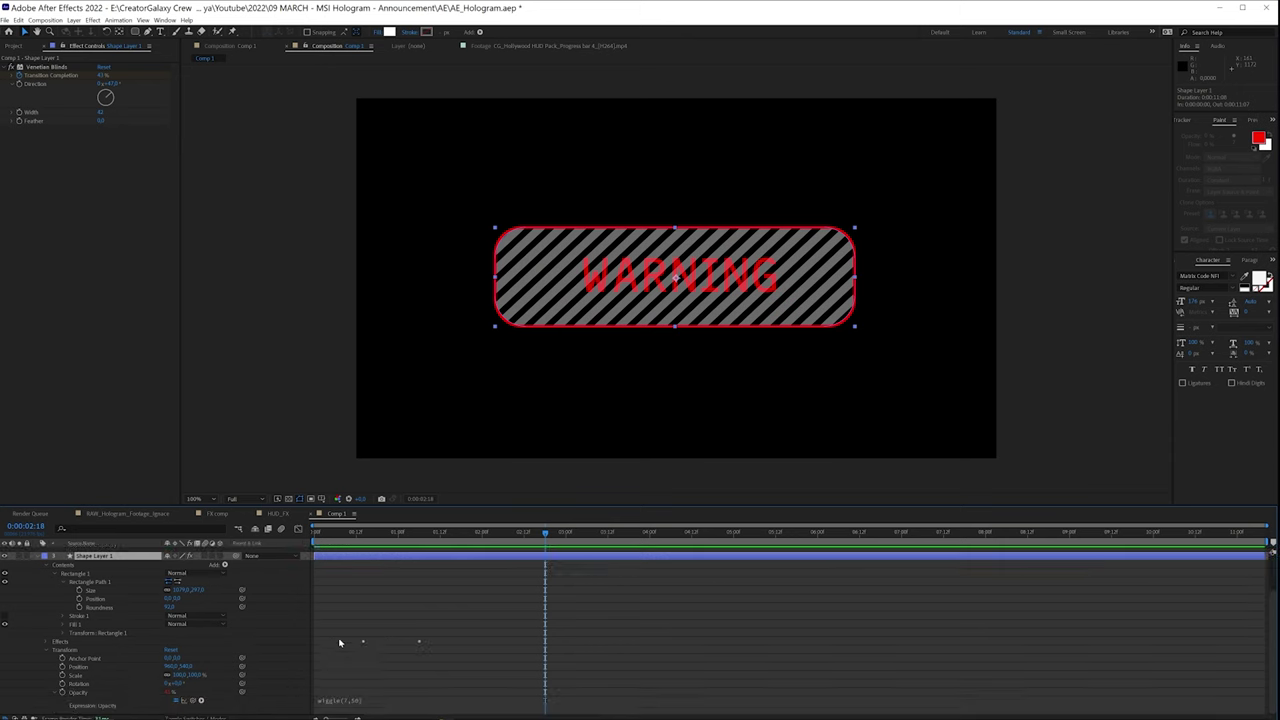
left_click(362, 704)
left_click(438, 679)
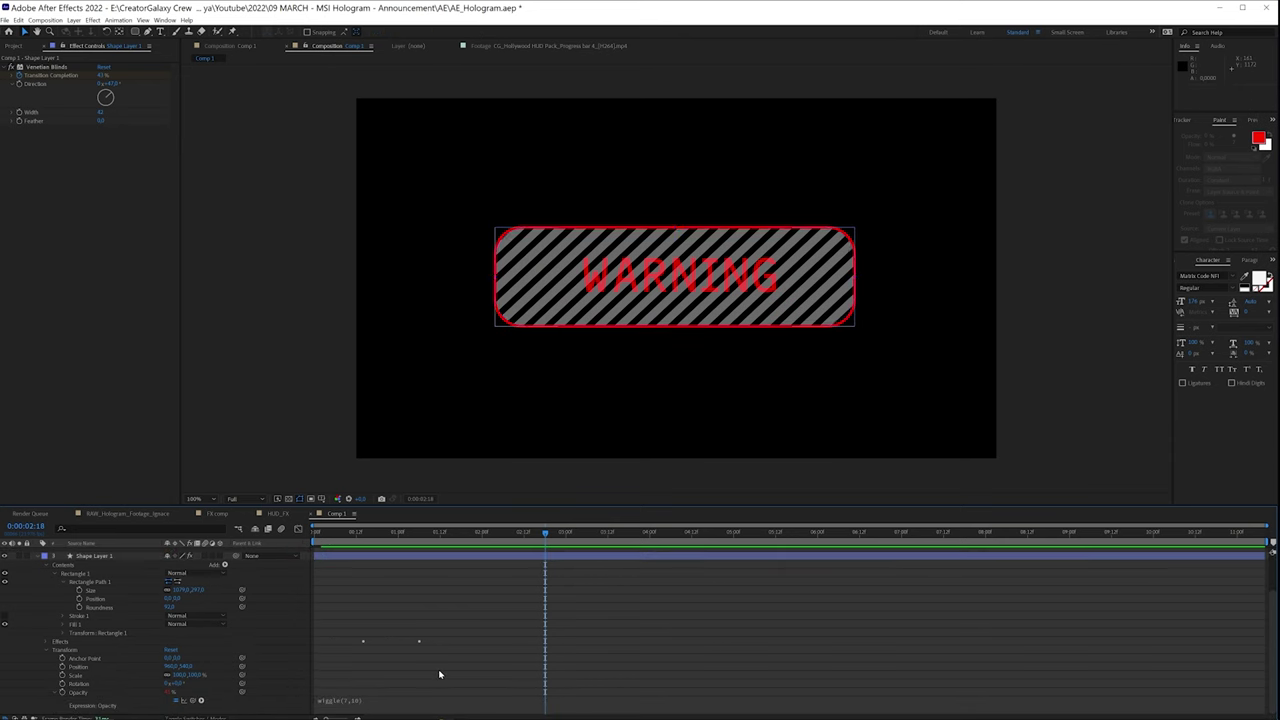
key("space")
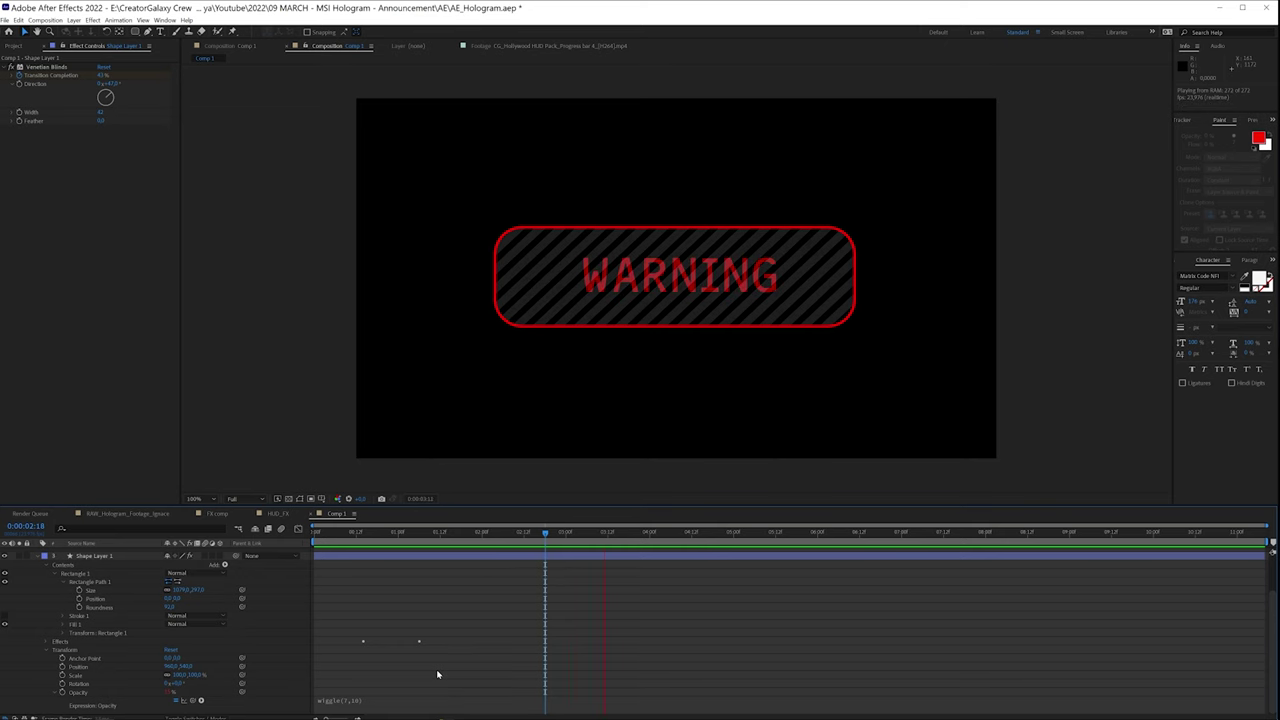
key("space")
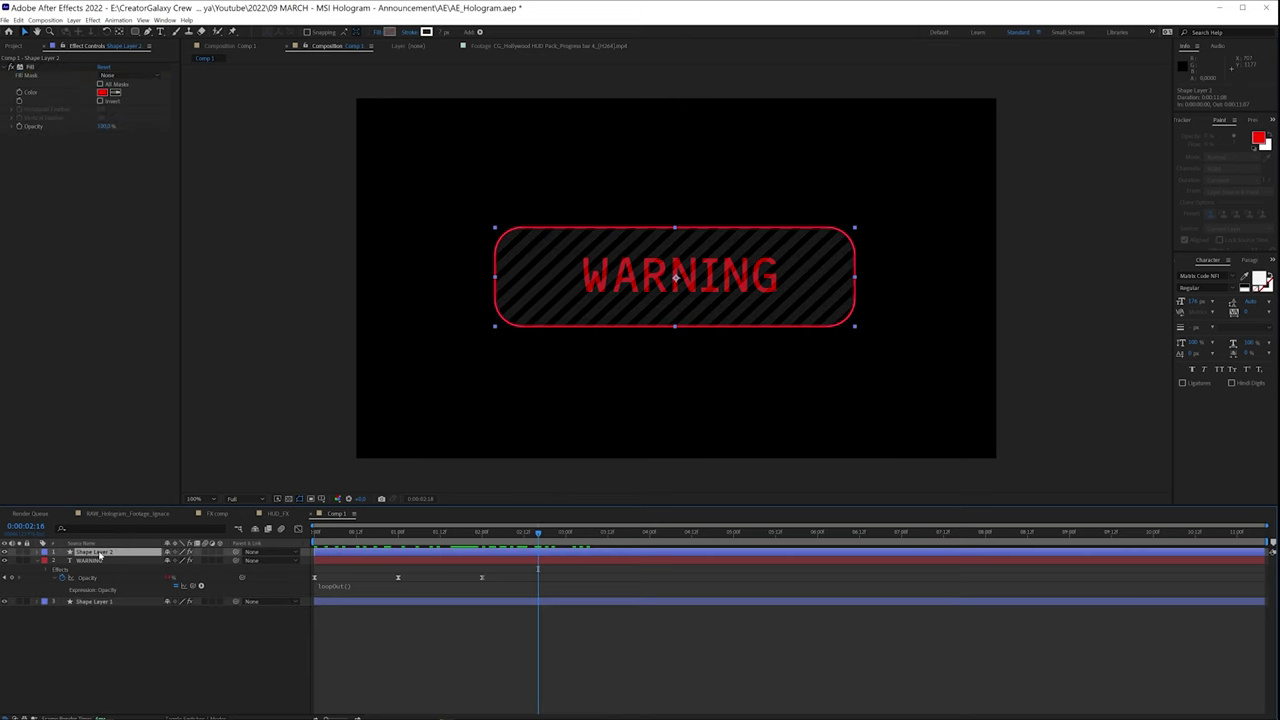
- Duplicate the red outline layer Shape Layer 2 and scale the copy up to about 115% around the original
key("ctrl+d")
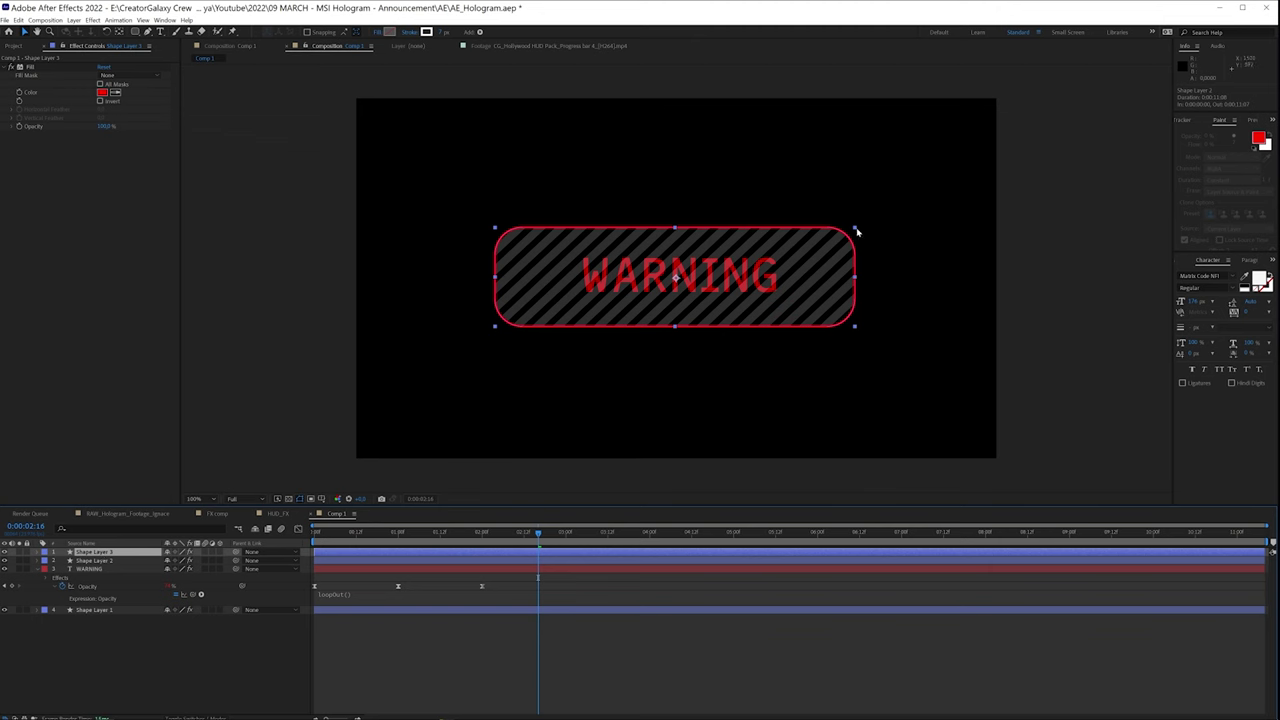
left_click_drag(856, 231, 882, 218)
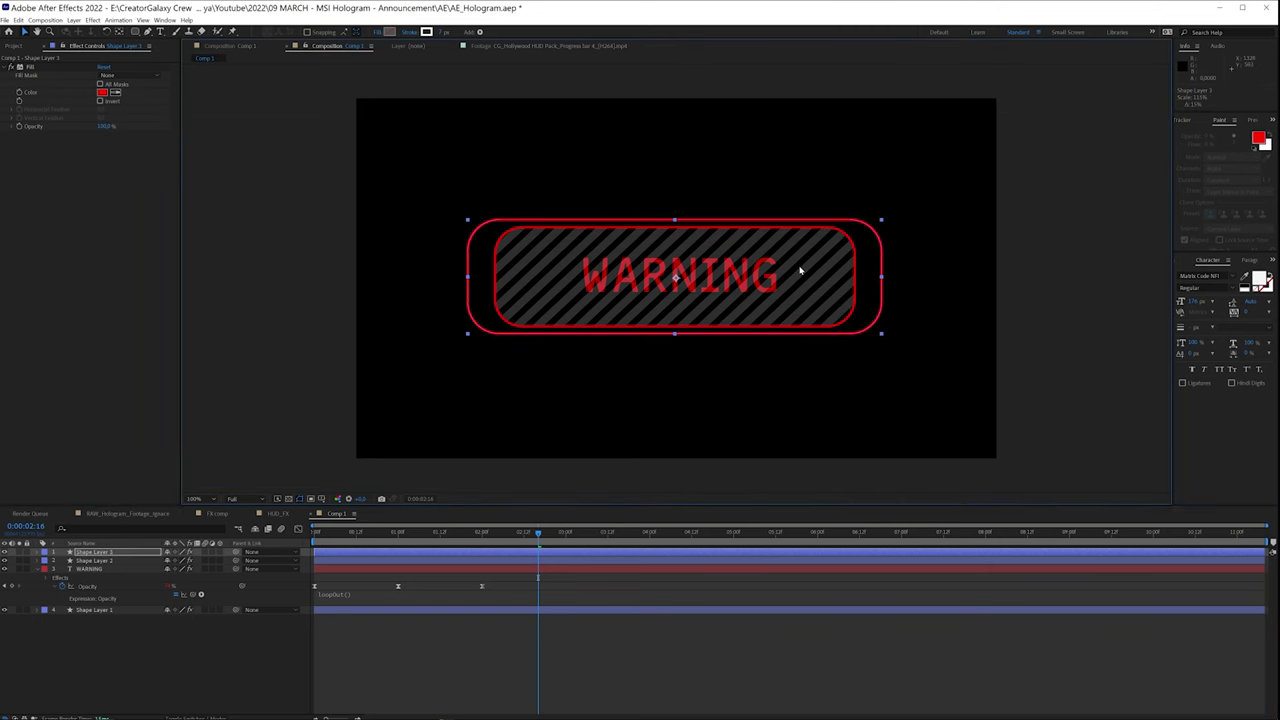
- Narrow the outer outline Shape Layer 3 to about 103% width so its side gaps match the gaps above and below
left_click_drag(883, 278, 860, 279)
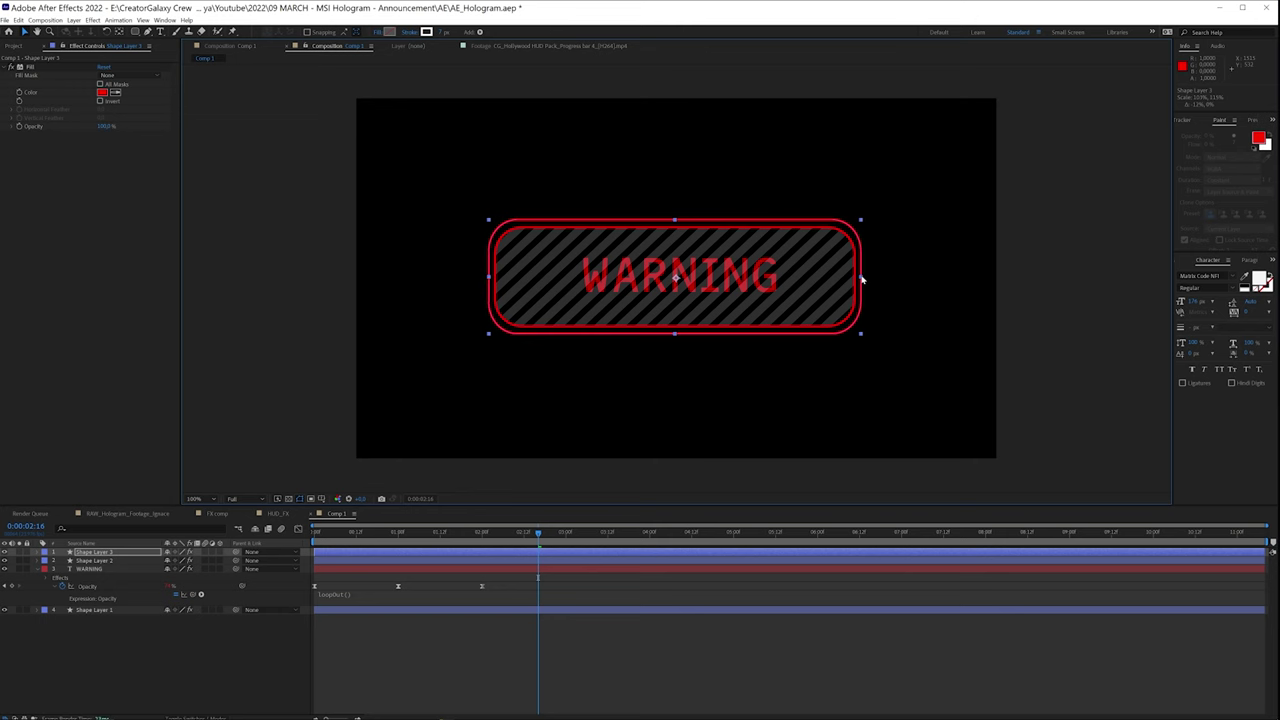
- Remove the Trim Paths End animation from Shape Layer 3, set End to 7%, and thicken the layer's stroke
left_click(37, 552)
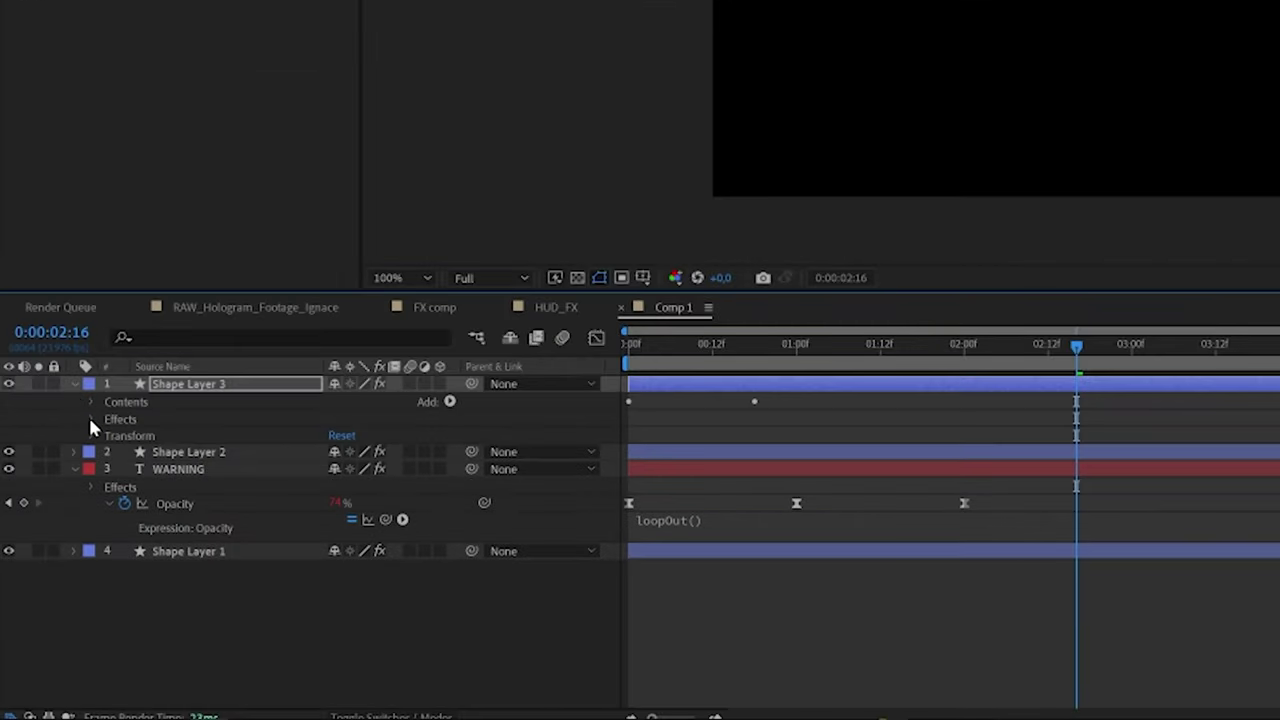
left_click(91, 400)
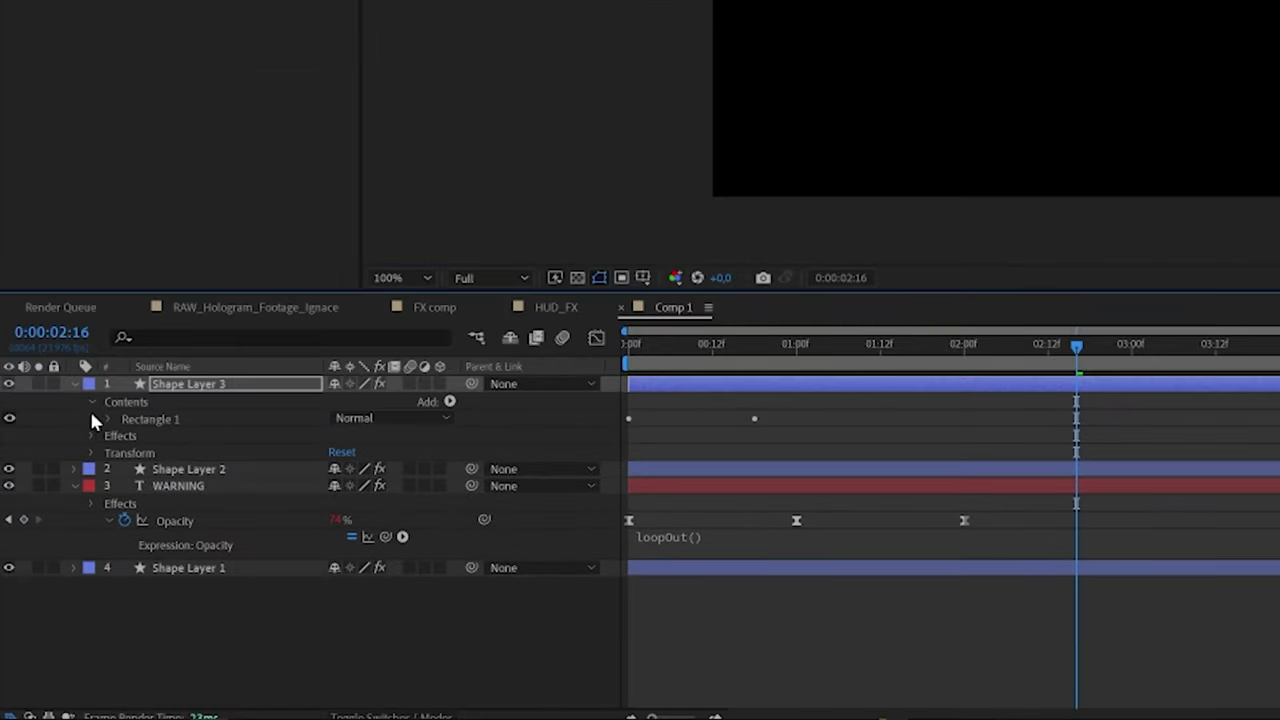
left_click(109, 419)
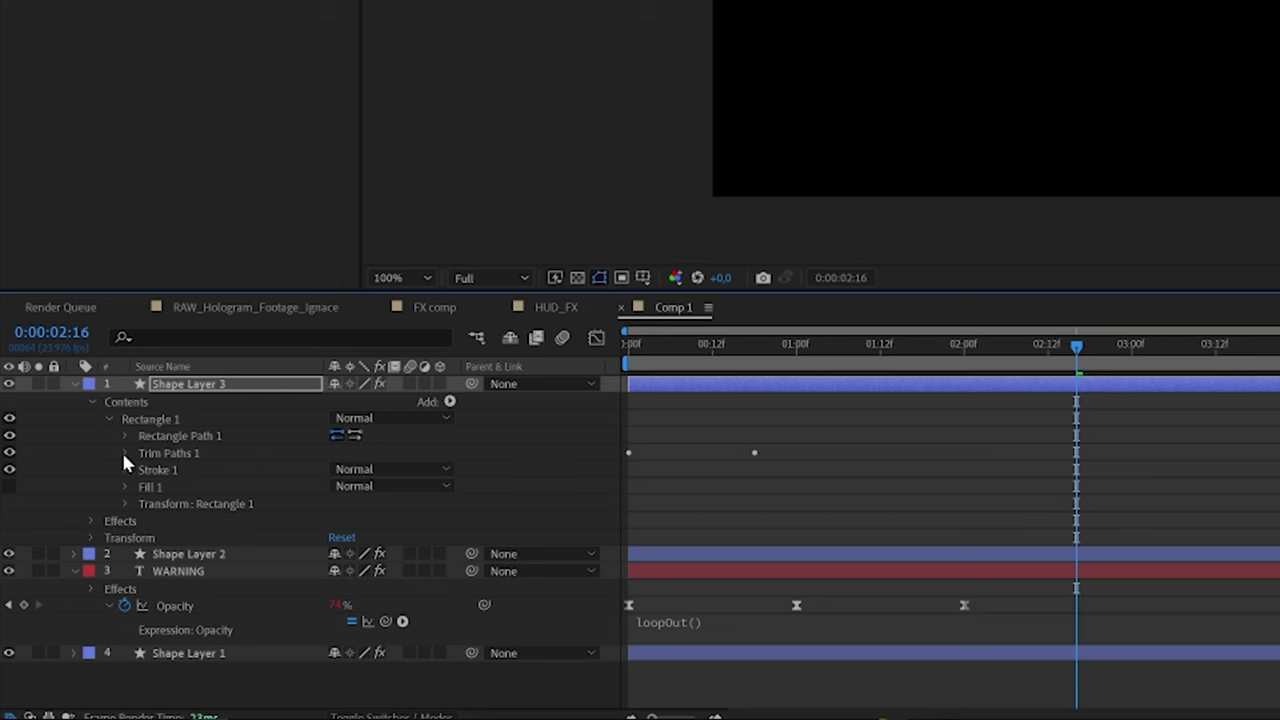
left_click(125, 453)
left_click(165, 486)
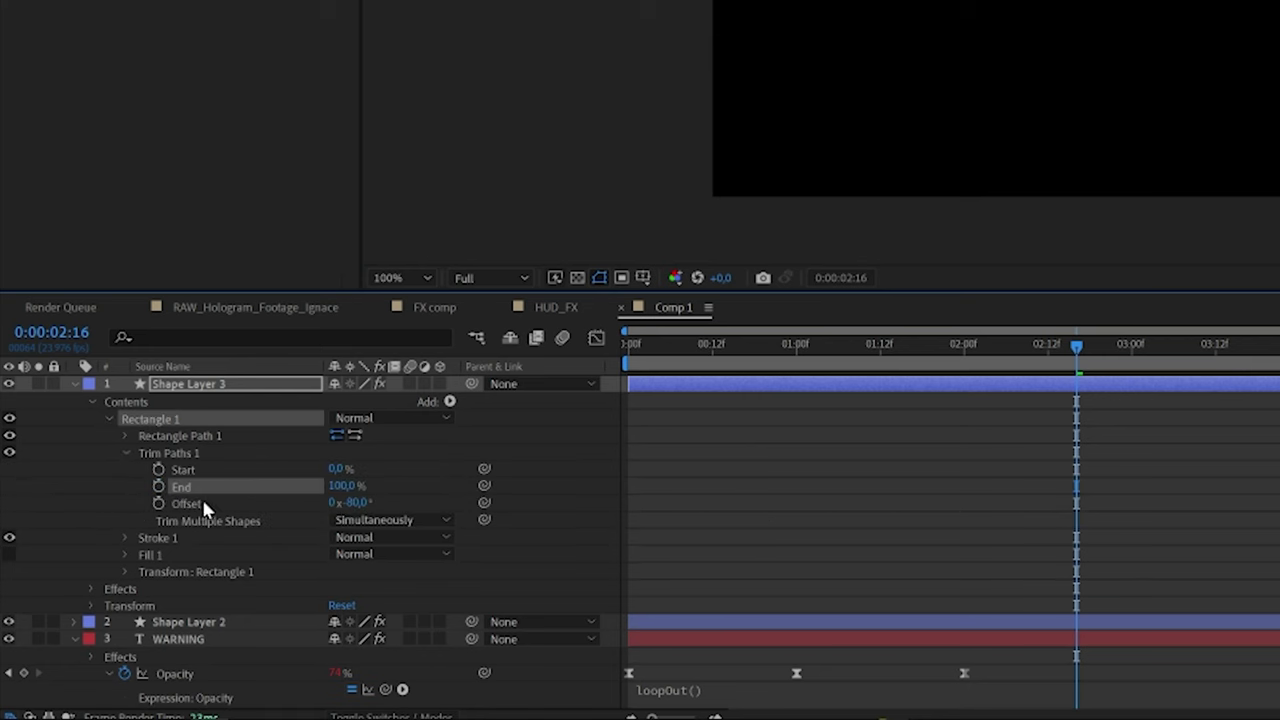
left_click_drag(341, 486, 258, 492)
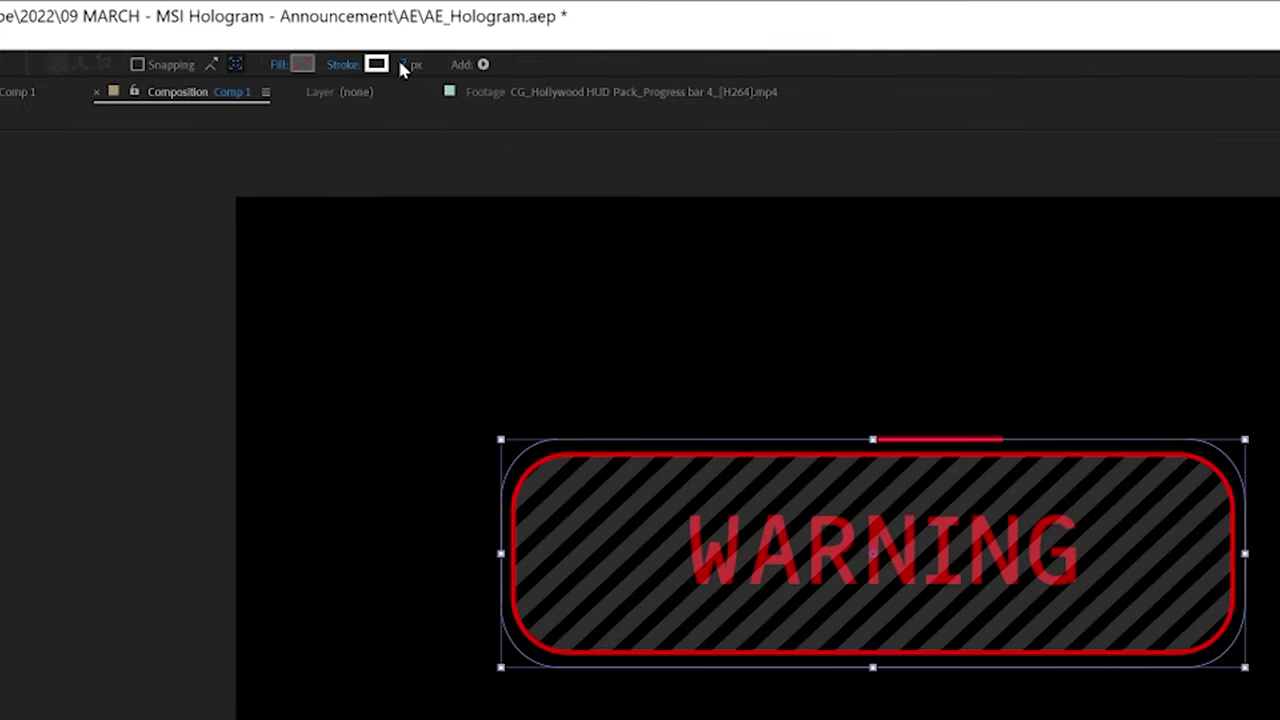
left_click_drag(411, 64, 423, 68)
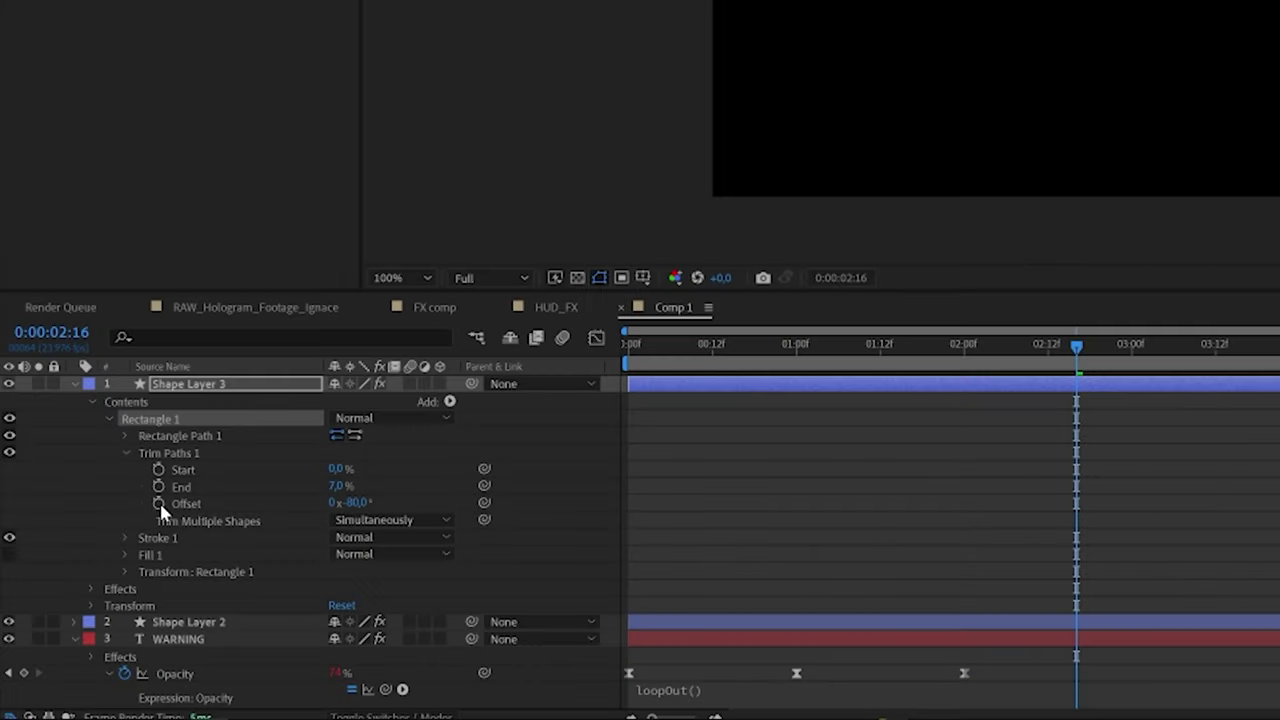
- Add the expression time*10 to the Trim Paths Offset of Shape Layer 3 and preview the moving segment
left_click(159, 504, "alt")
type("time*")
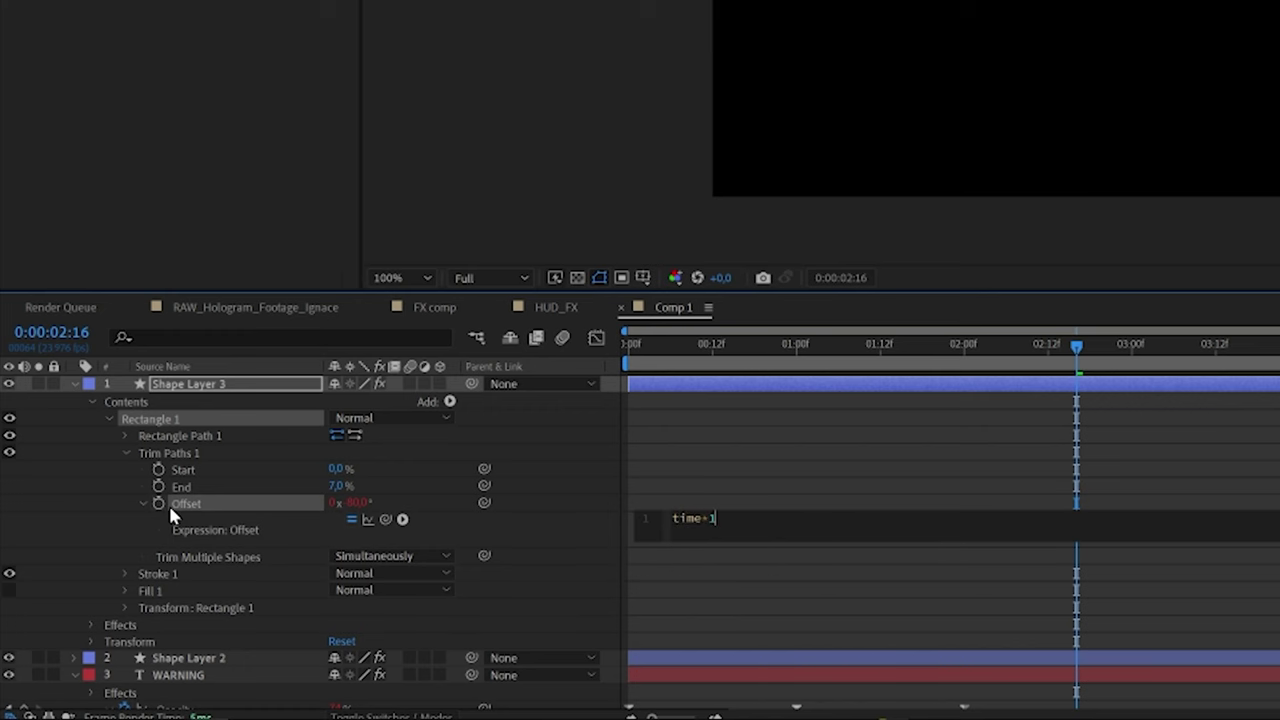
type("10")
key("KP_Enter")
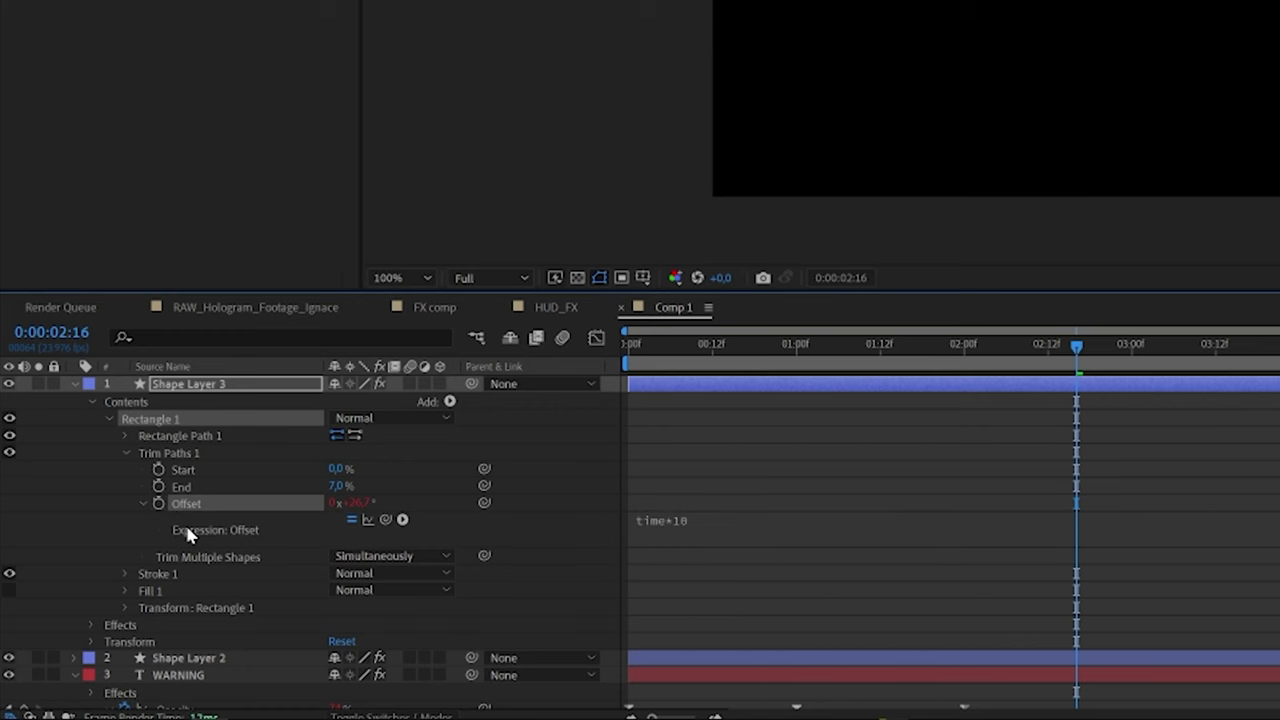
key("space")
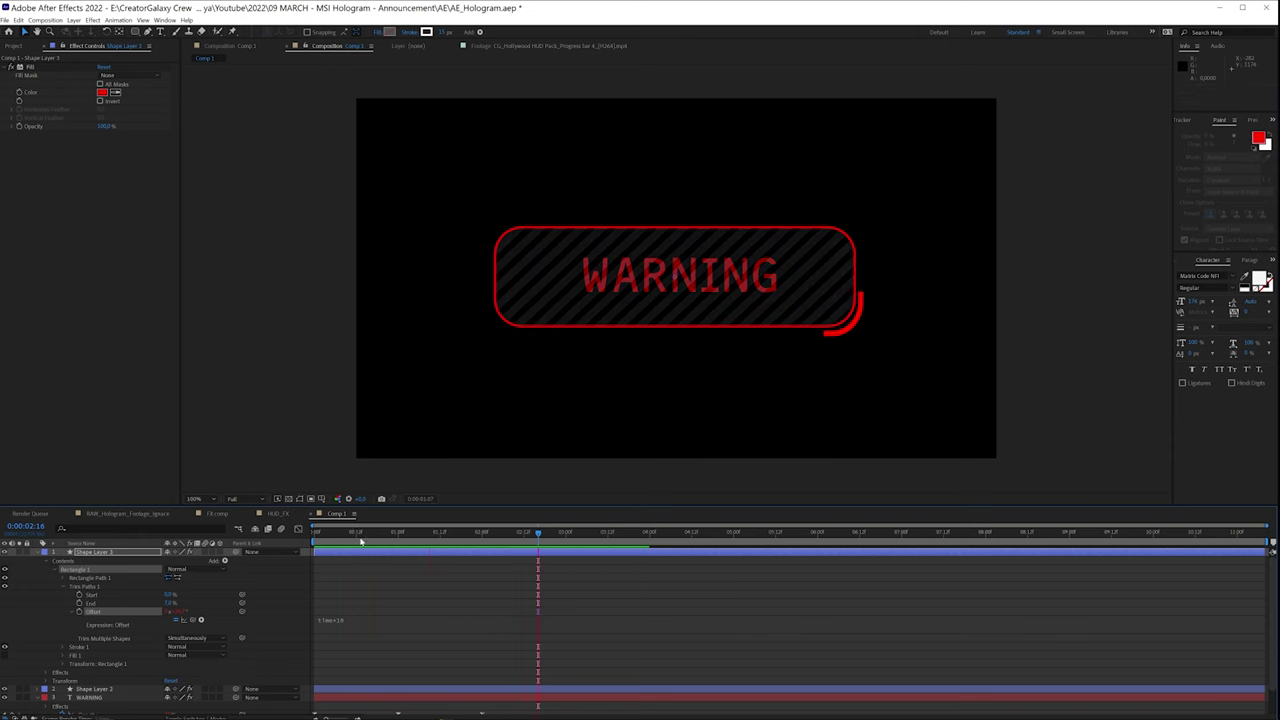
- Change the Offset expression of Shape Layer 3 to time*100 and preview the faster segment
key("space")
key("KP_Enter")
key("space")
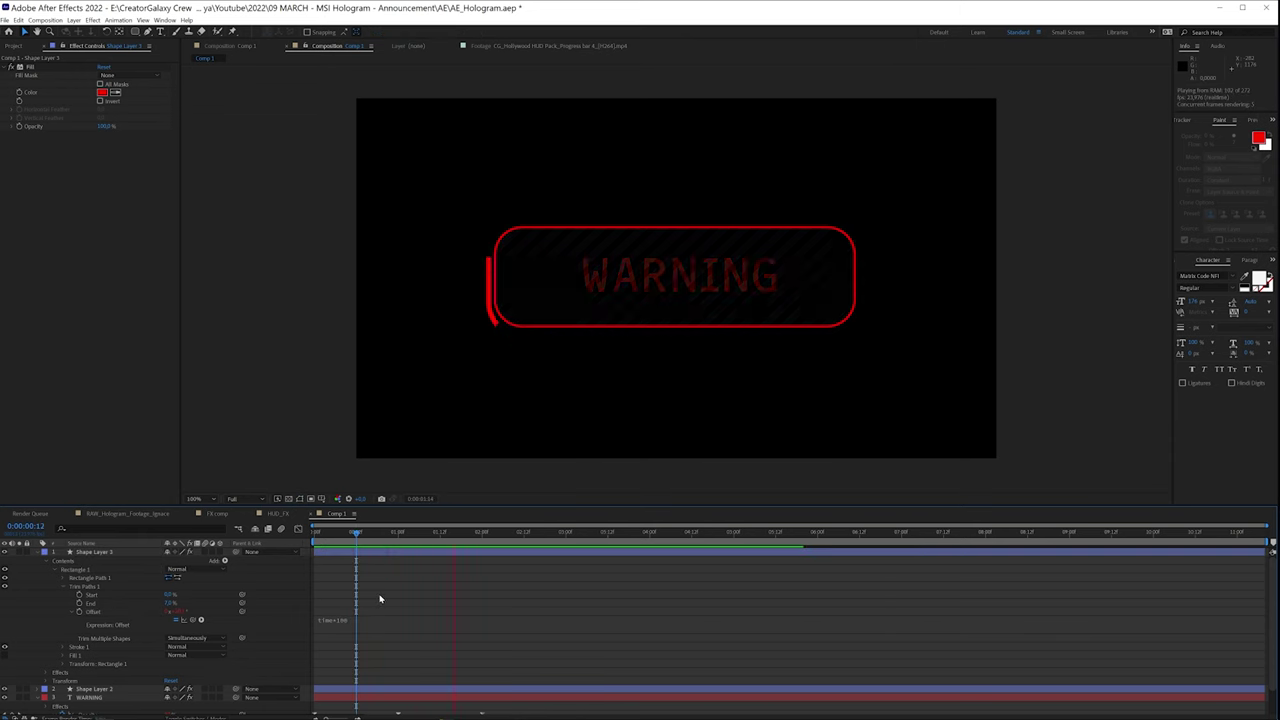
left_click(392, 533)
- Duplicate Shape Layer 3 and change the original's Trim Paths Offset expression to value+time*100
left_click(379, 554)
key("ctrl+d")
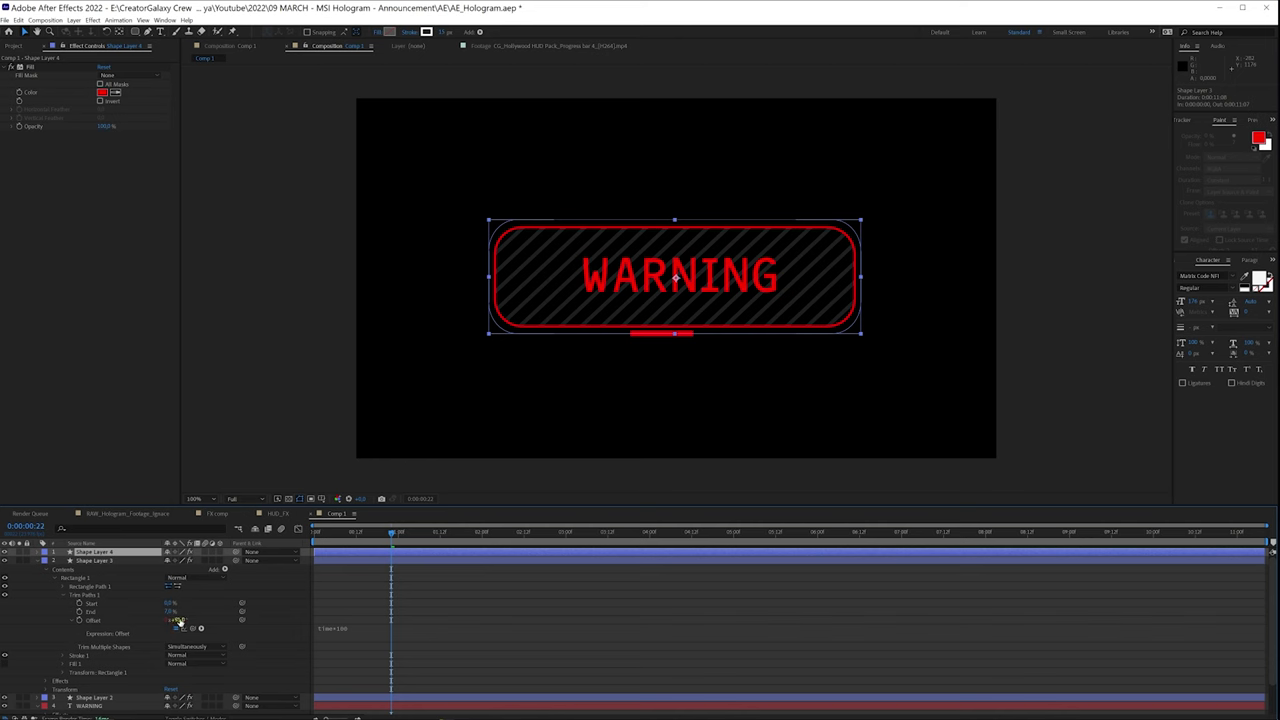
left_click(93, 620)
left_click(179, 622)
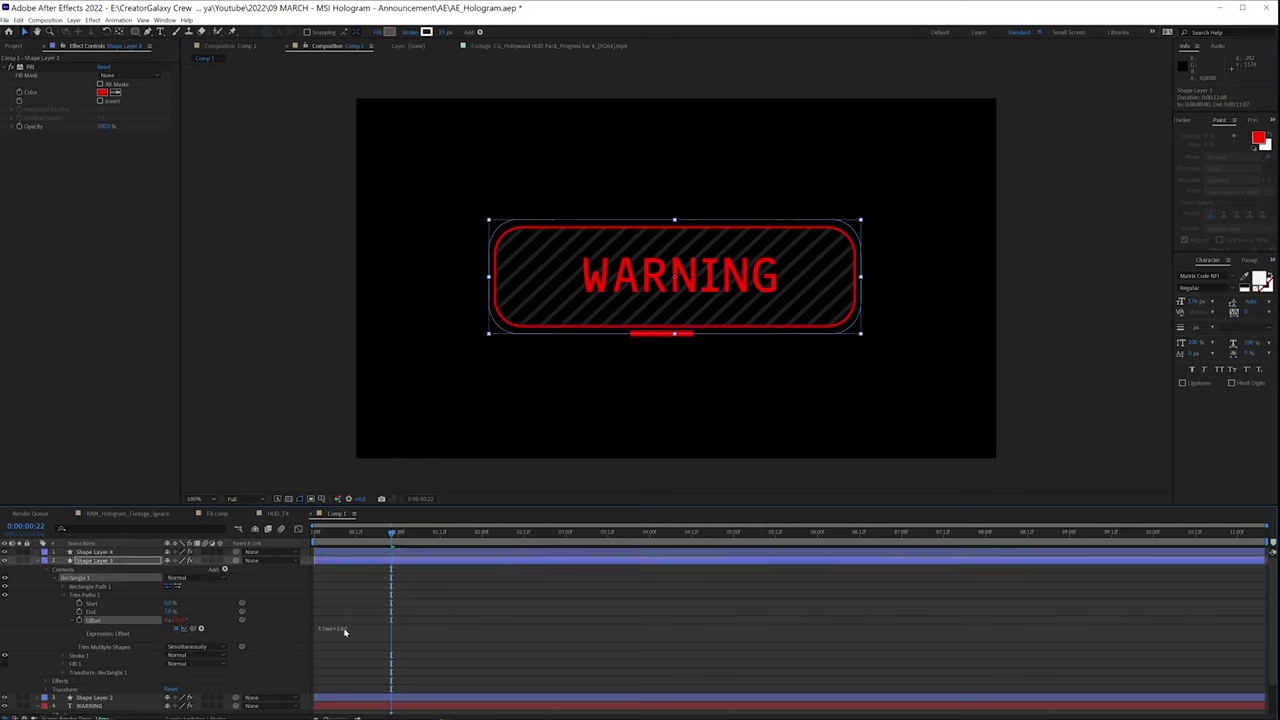
left_click(318, 632)
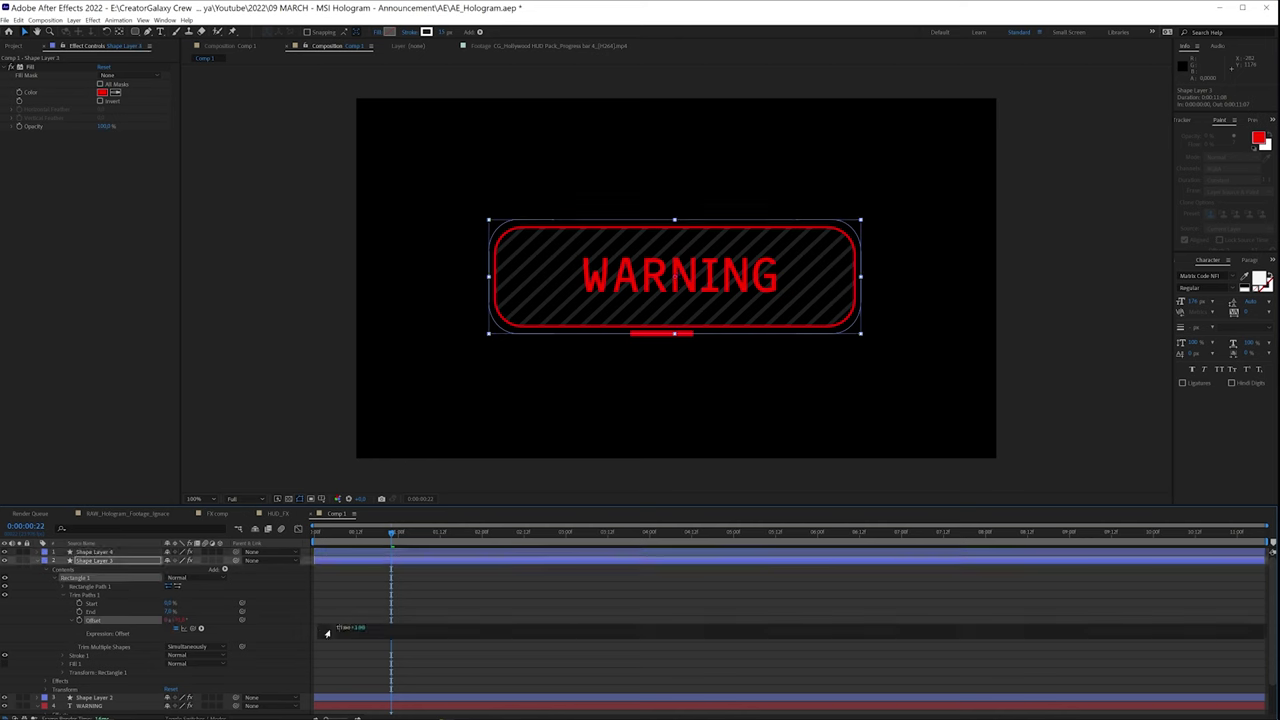
type("lue")
key("BackSpace")
key("BackSpace")
key("BackSpace")
key("BackSpace")
key("BackSpace")
type("alue+")
left_click(378, 604)
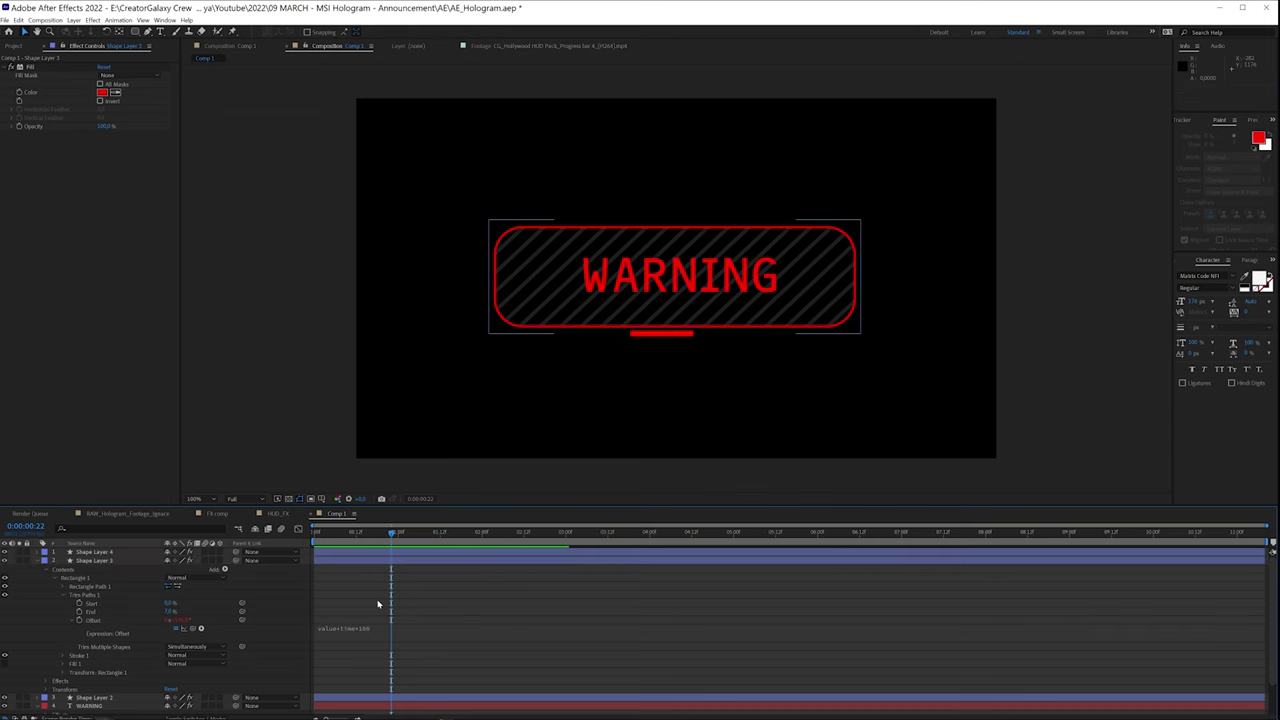
- Shift the Trim Paths Offset of Shape Layer 3 until its segment lies on the box's upper edge, opposite the copy's segment, and preview
left_click(186, 622)
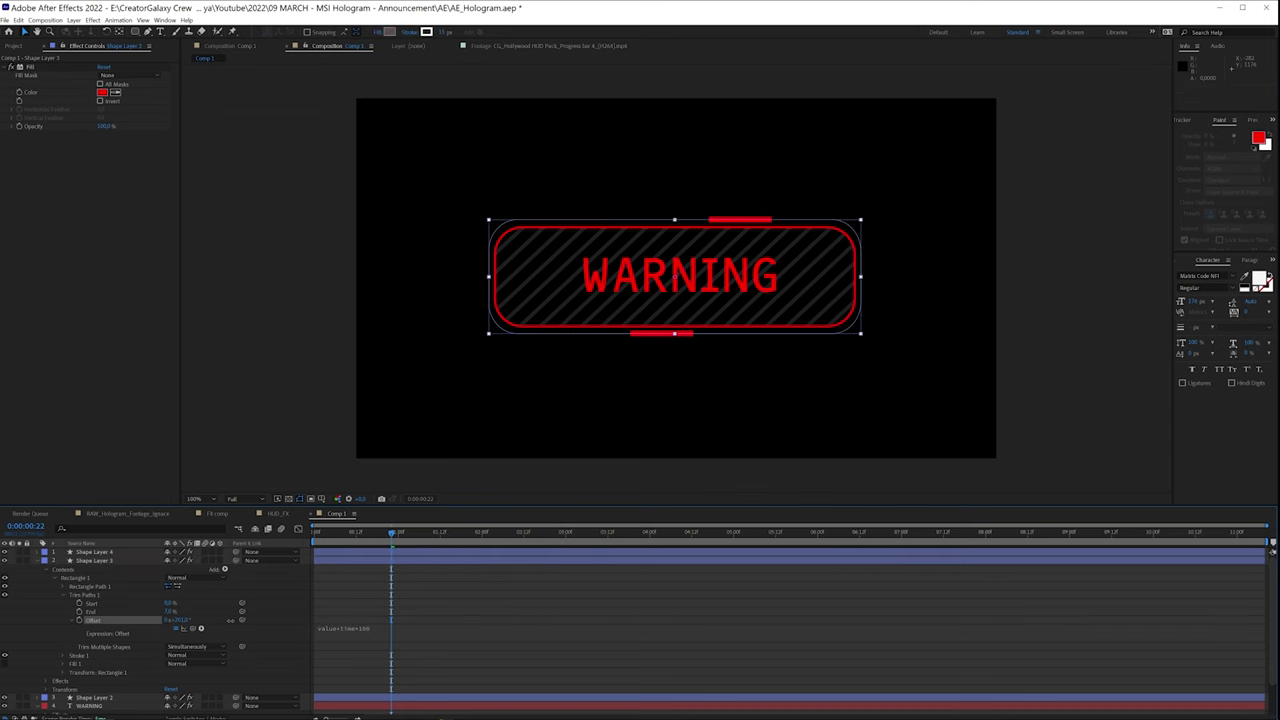
left_click_drag(241, 622, 251, 622)
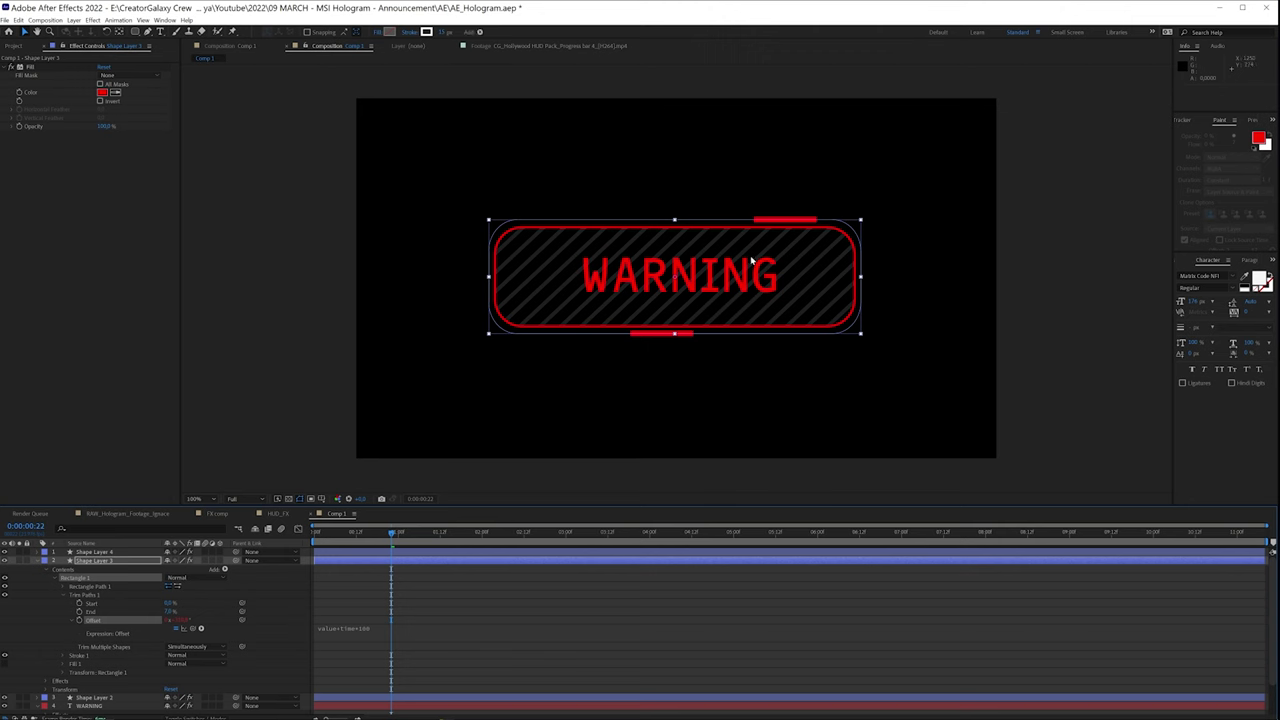
key("space")
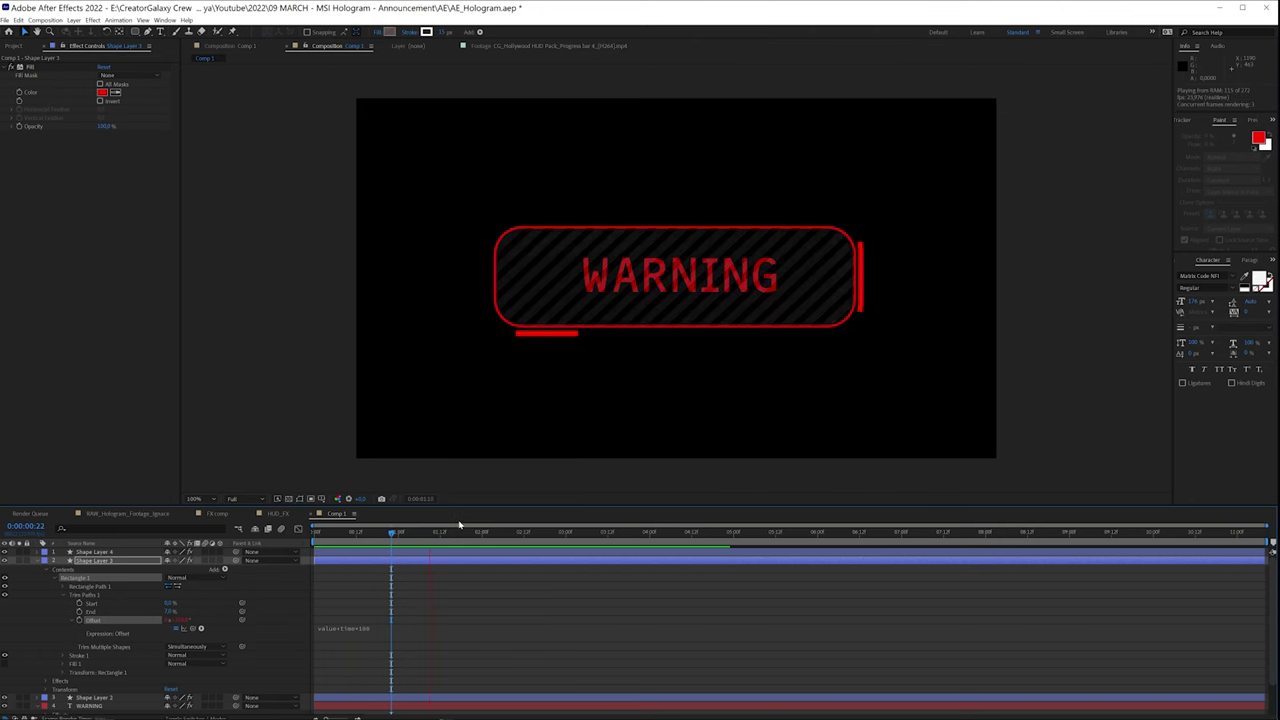
key("space")
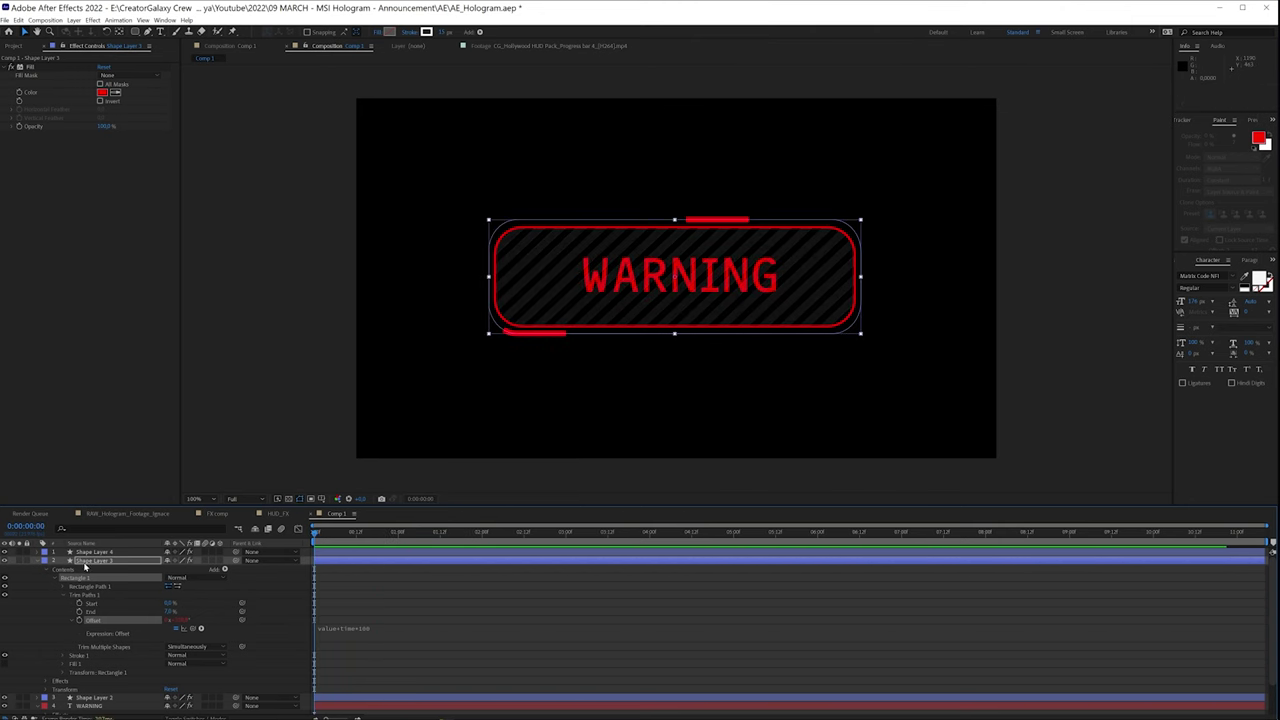
- Duplicate Shape Layer 3 again and set the new copy's stroke width to 2 px
left_click(85, 563)
key("ctrl+d")
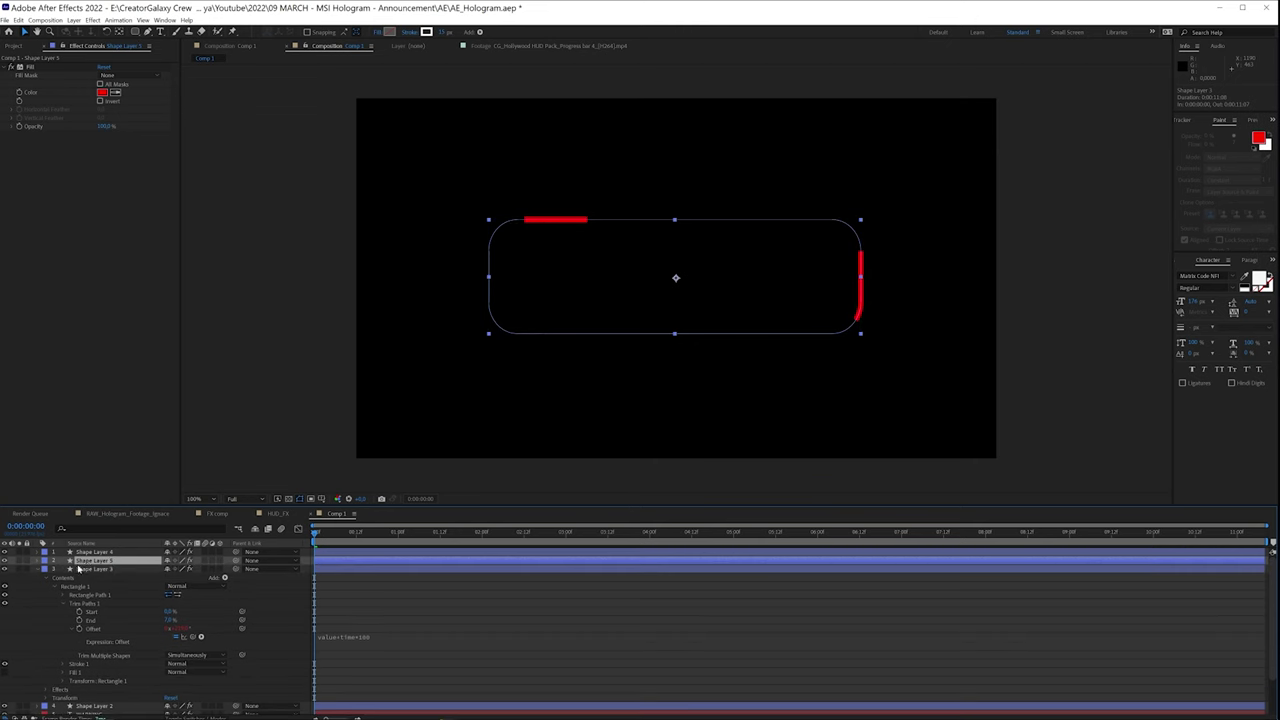
left_click(39, 561)
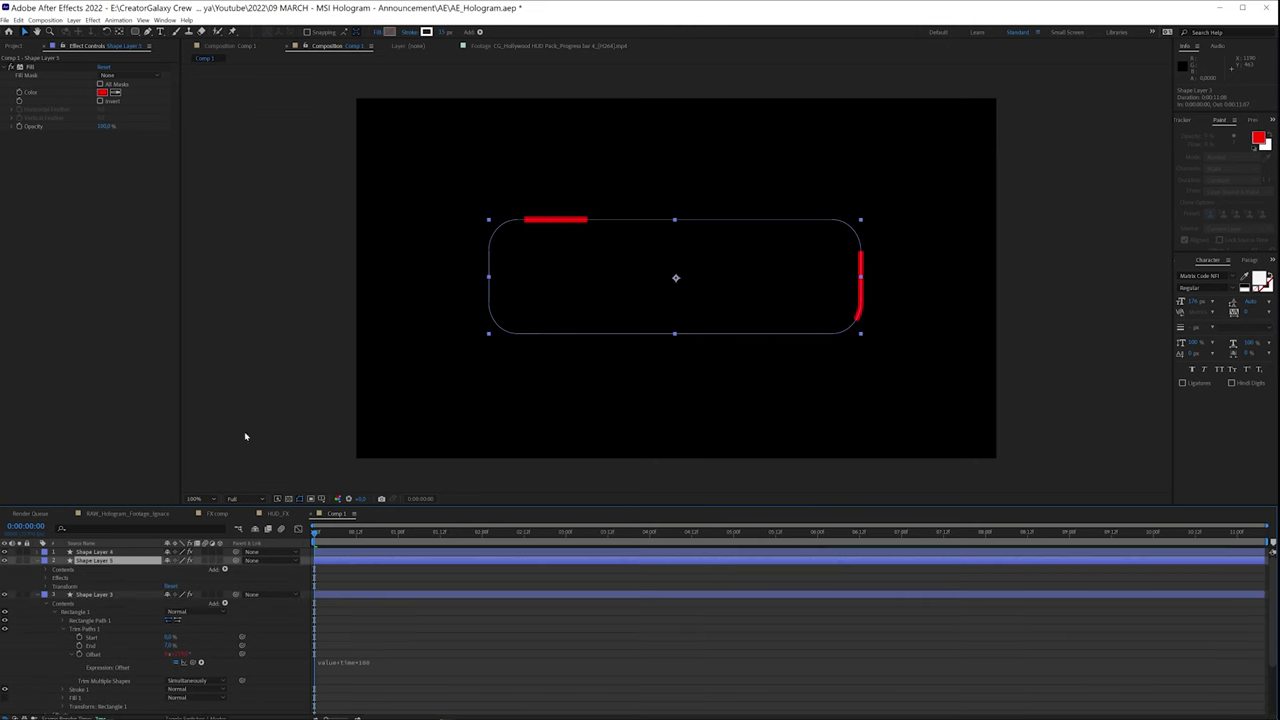
left_click_drag(443, 35, 429, 32)
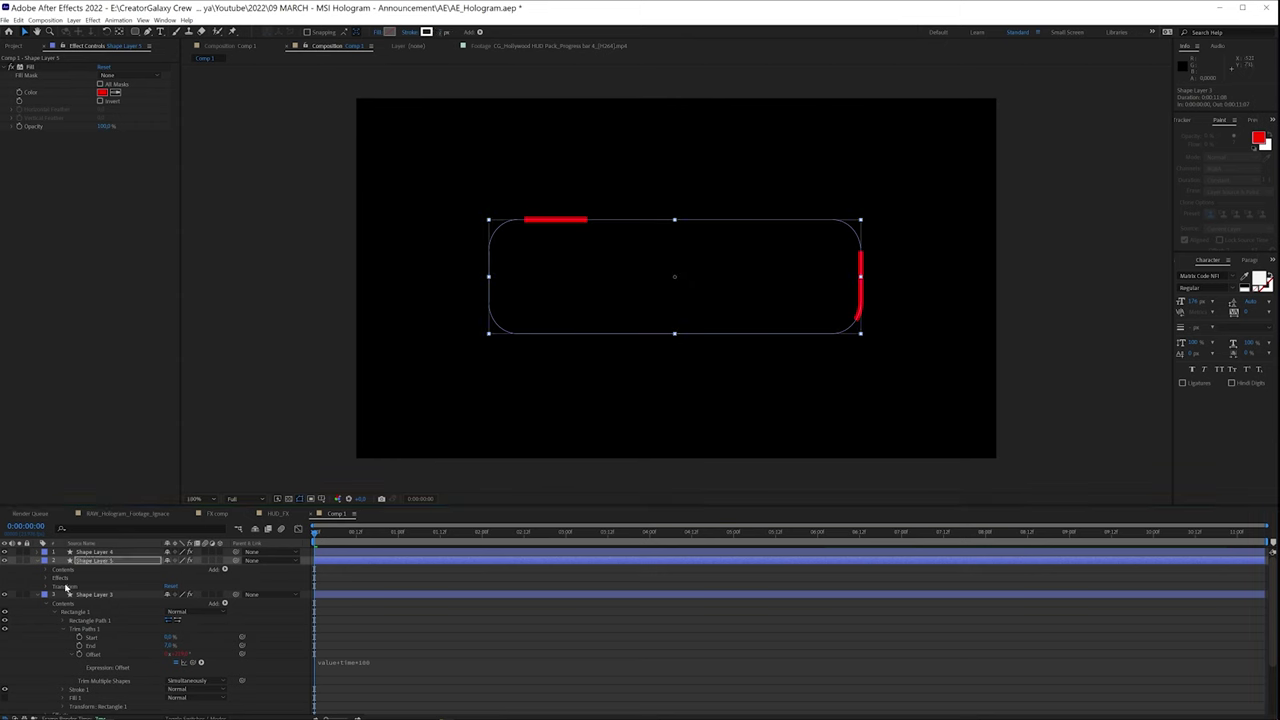
- Lengthen the thin segment of Shape Layer 5 by setting its Trim Paths End to about 28%, and adjust its Offset
left_click(46, 587)
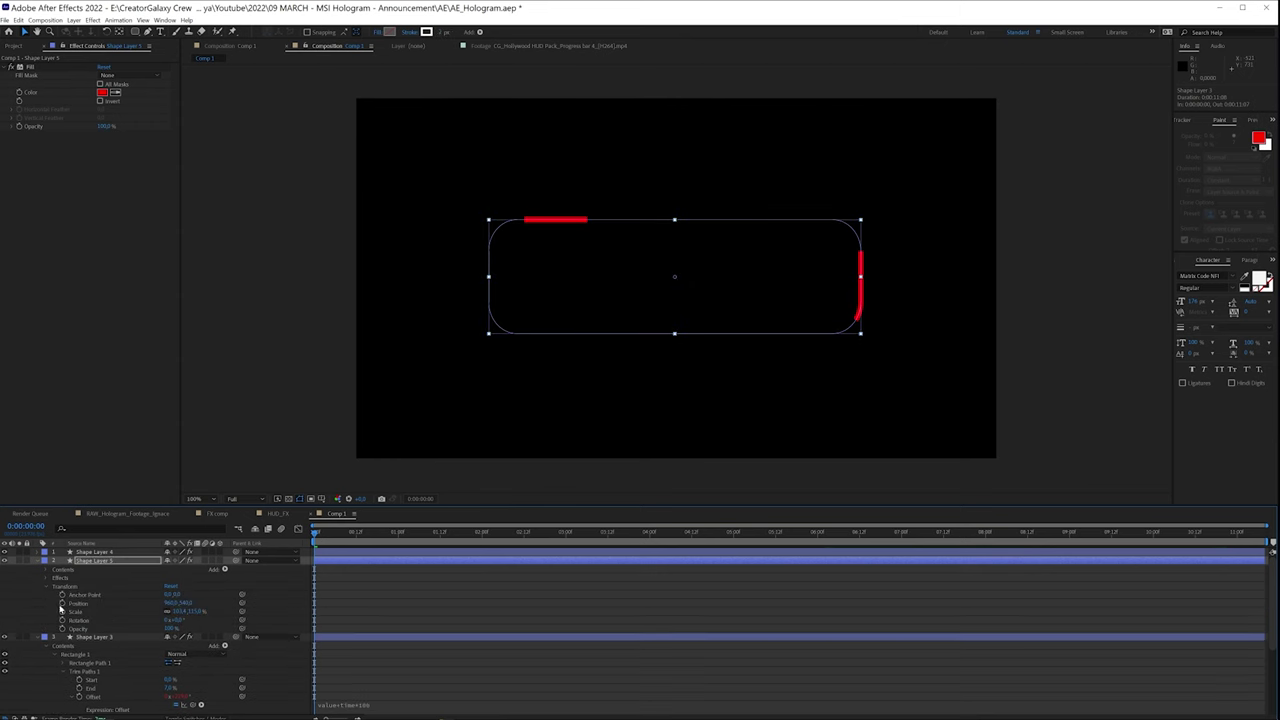
left_click(48, 570)
left_click(54, 579)
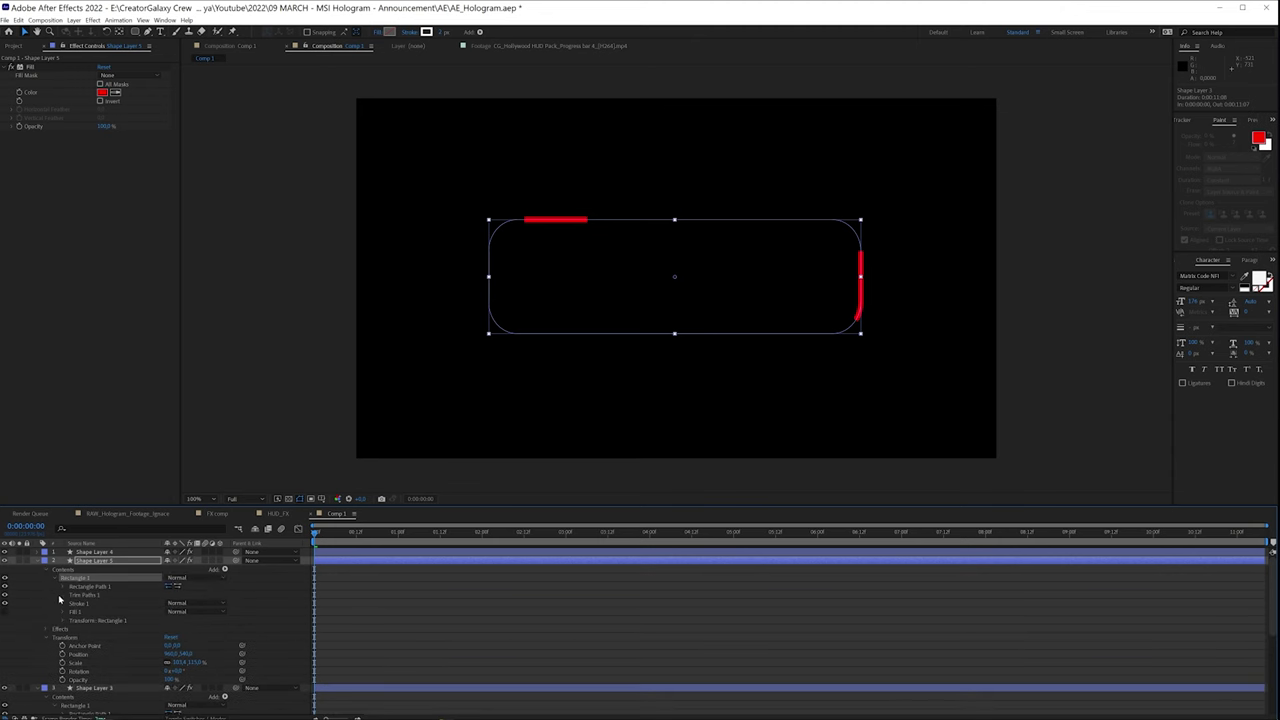
left_click(63, 594)
left_click(168, 612)
left_click(176, 620)
left_click(170, 621)
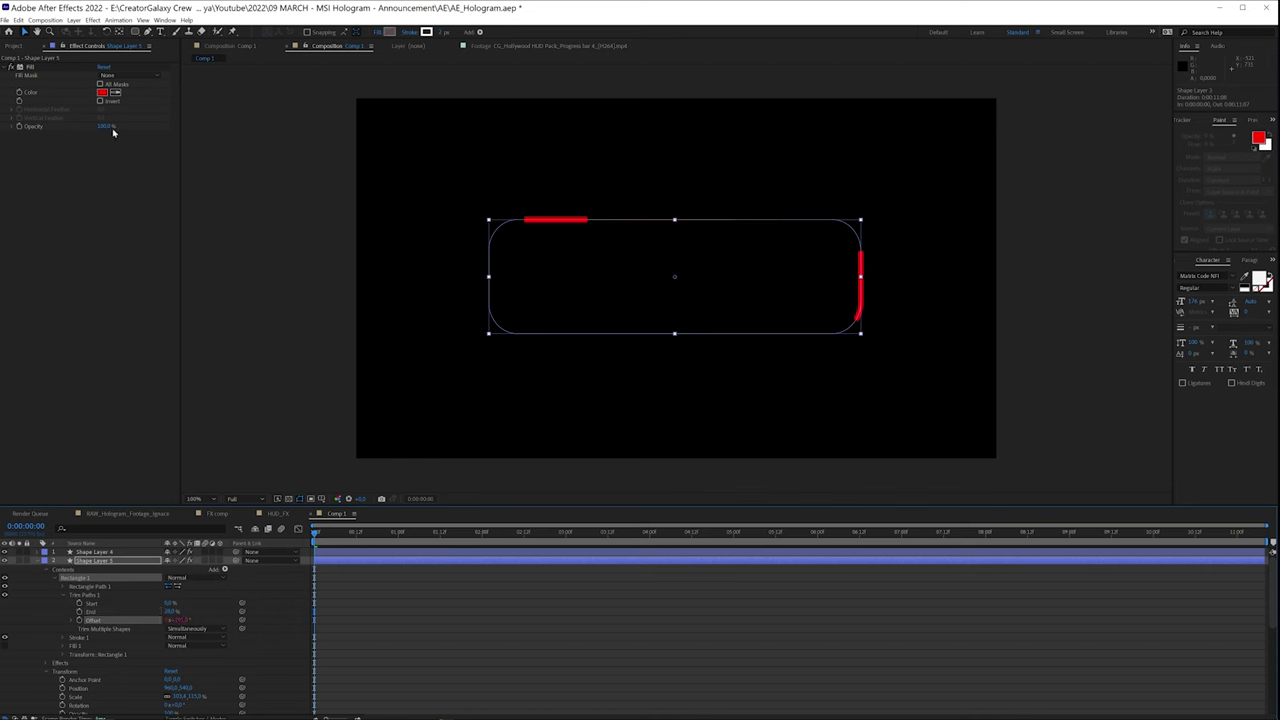
- Change the Fill effect color of Shape Layer 5 to white (FFFFFF) and move the layer below Shape Layer 3
left_click(102, 92)
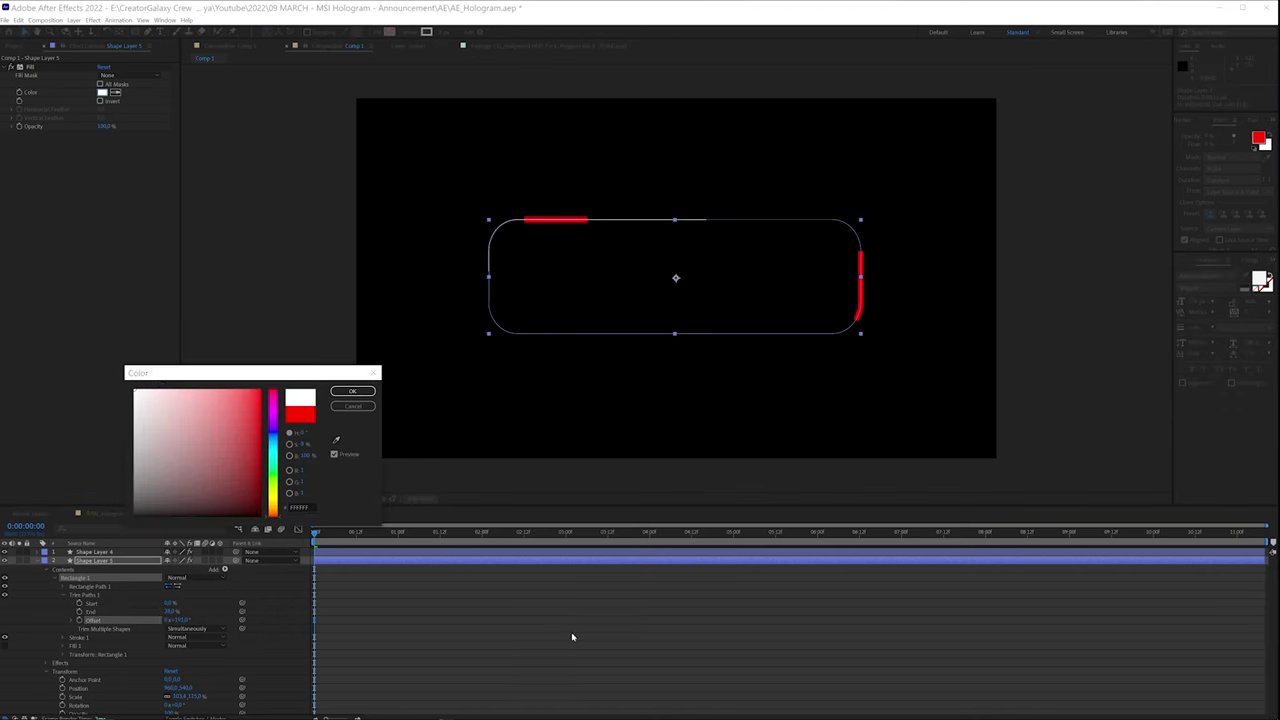
key("Escape")
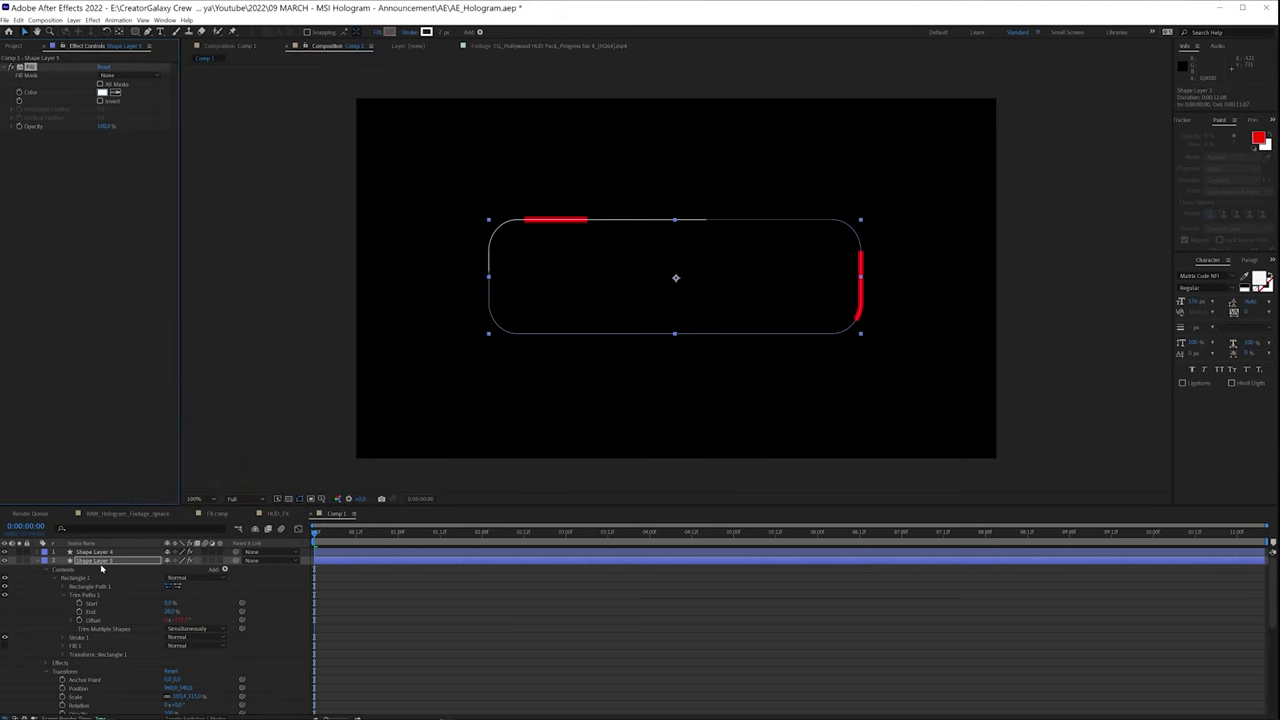
left_click(38, 561)
left_click_drag(84, 562, 84, 592)
left_click(509, 631)
type("0")
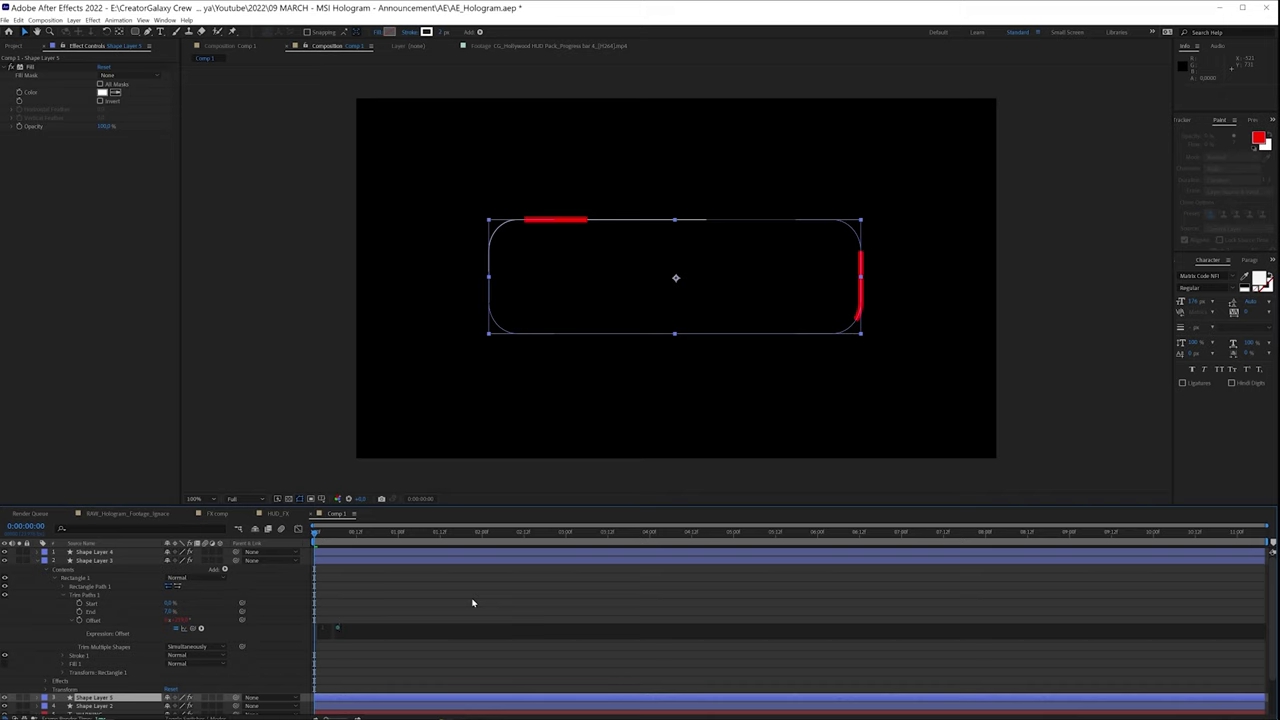
type("value+time*100")
left_click(480, 597)
- Preview the composition with the thin white segment moving behind the red ones
key("space")
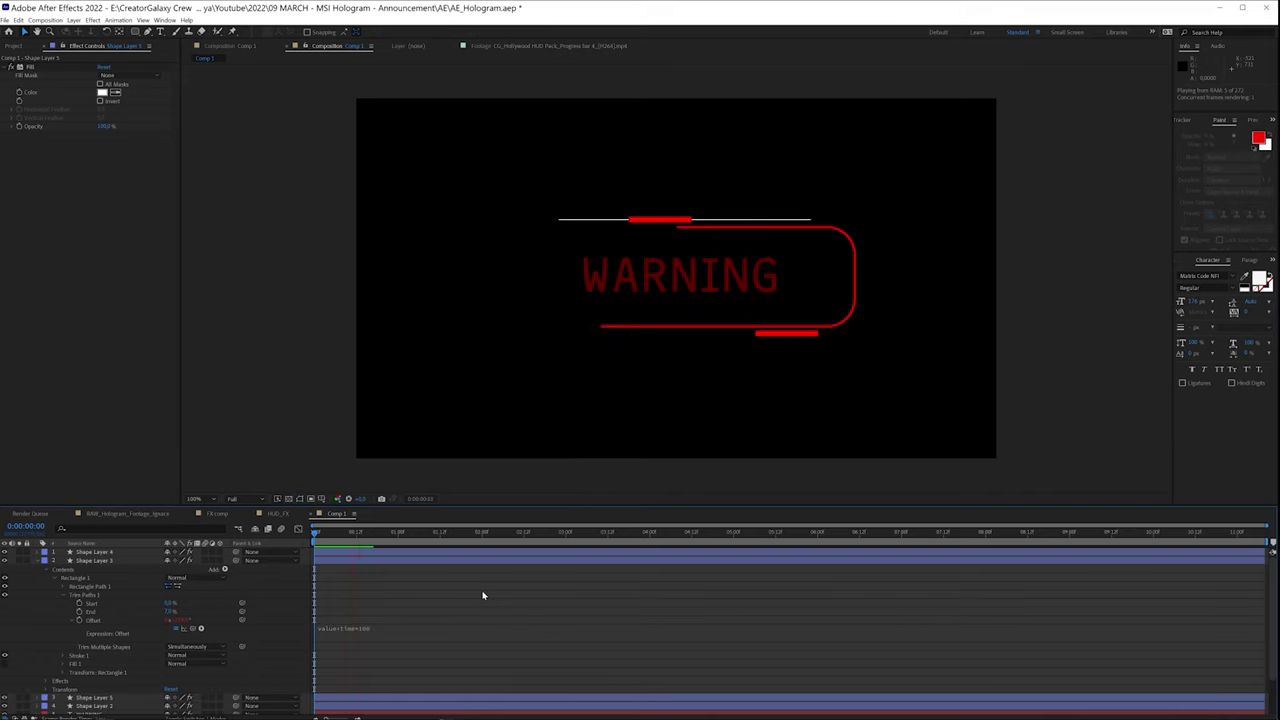